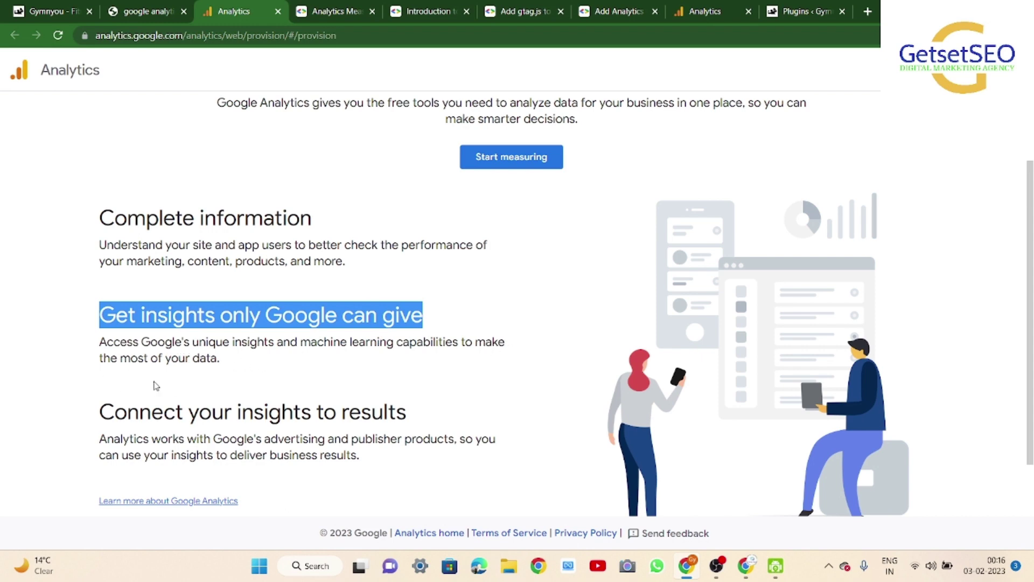
Step: Read the "Connect your insights to results" section on the Google Analytics welcome page
{"action": "left_click_drag", "start_coordinate": [102, 405], "coordinate": [415, 404]}
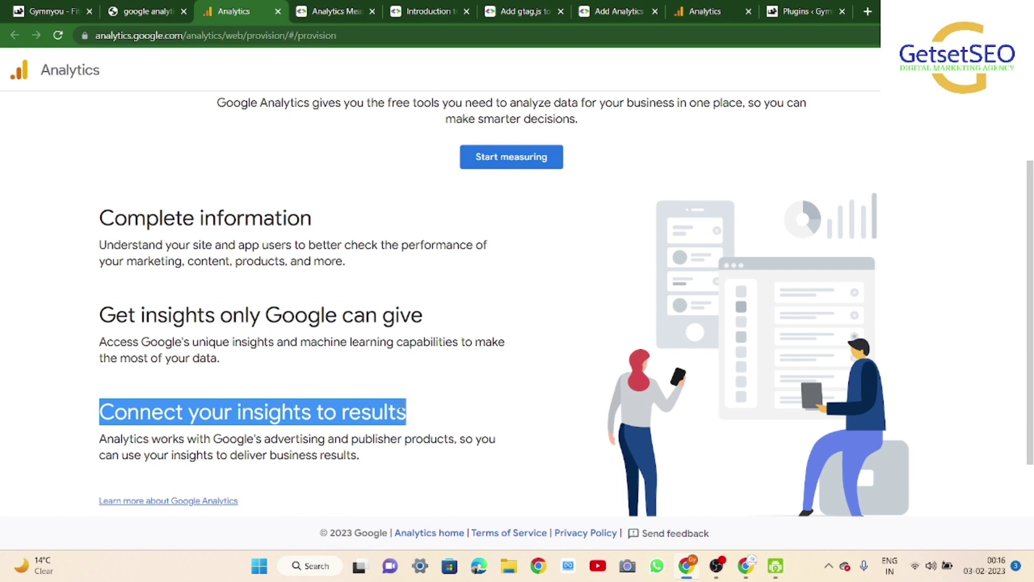
{"action": "left_click", "coordinate": [455, 408]}
{"action": "scroll", "coordinate": [455, 408], "scroll_direction": "down", "scroll_amount": 1}
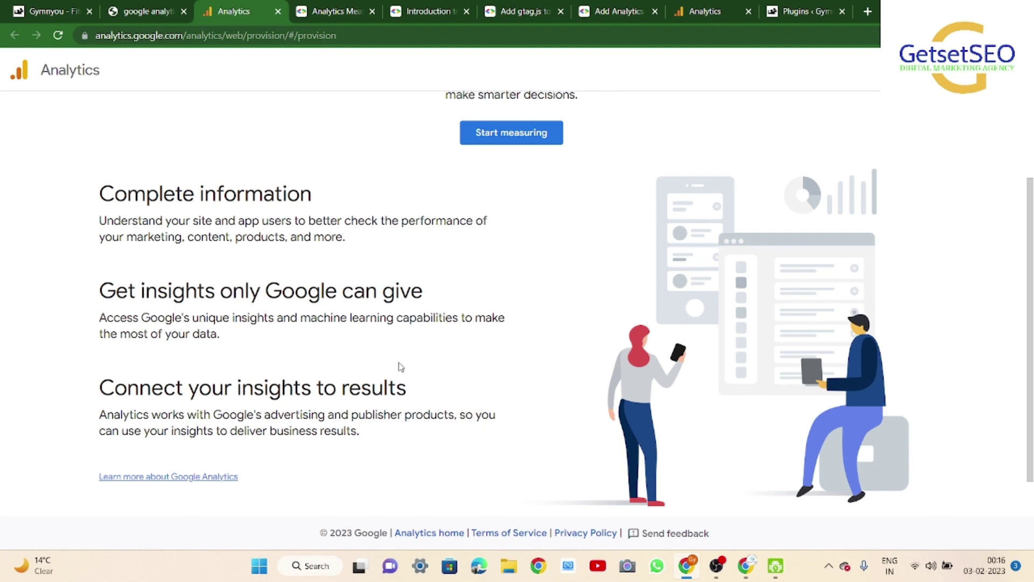
Step: Switch to the Analytics Measurement guide and review the setup options for websites, mobile apps and connected devices, plus the partner services and legacy libraries
{"action": "key", "text": "ctrl+Tab"}
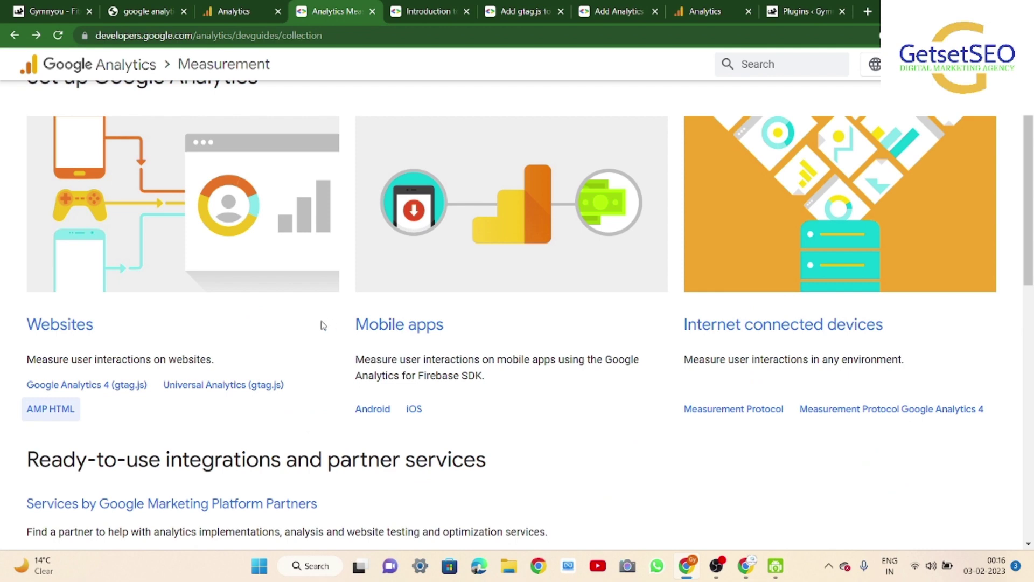
{"action": "scroll", "coordinate": [323, 326], "scroll_direction": "up", "scroll_amount": 2}
{"action": "scroll", "coordinate": [85, 301], "scroll_direction": "down", "scroll_amount": 1}
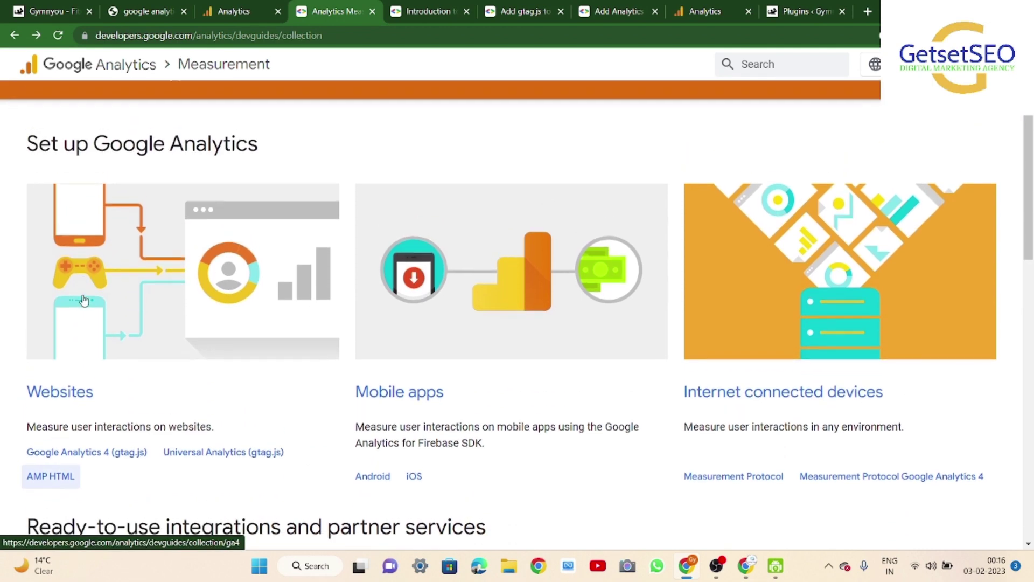
{"action": "scroll", "coordinate": [84, 296], "scroll_direction": "up", "scroll_amount": 1}
{"action": "scroll", "coordinate": [289, 179], "scroll_direction": "down", "scroll_amount": 1}
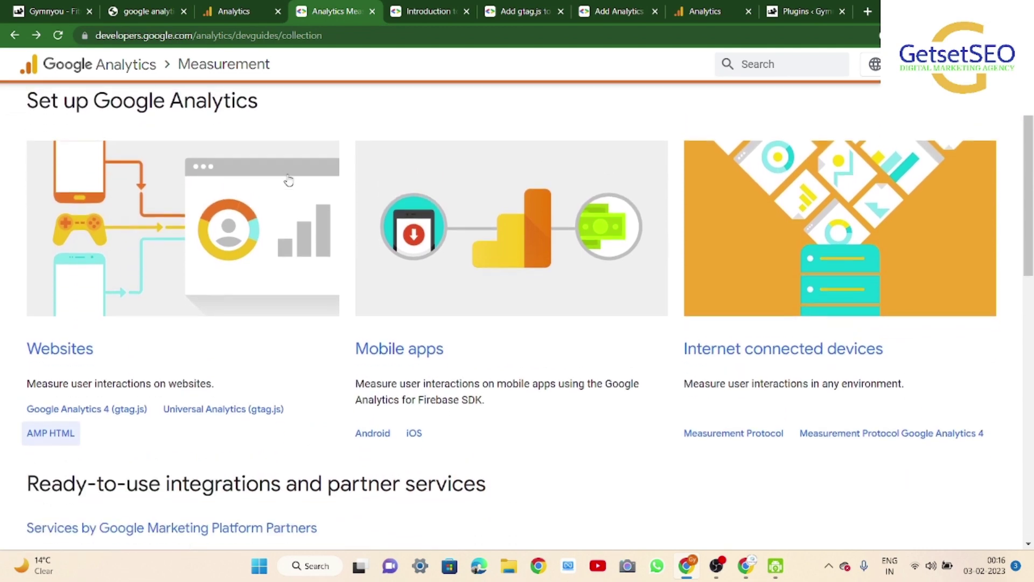
{"action": "scroll", "coordinate": [82, 326], "scroll_direction": "down", "scroll_amount": 1}
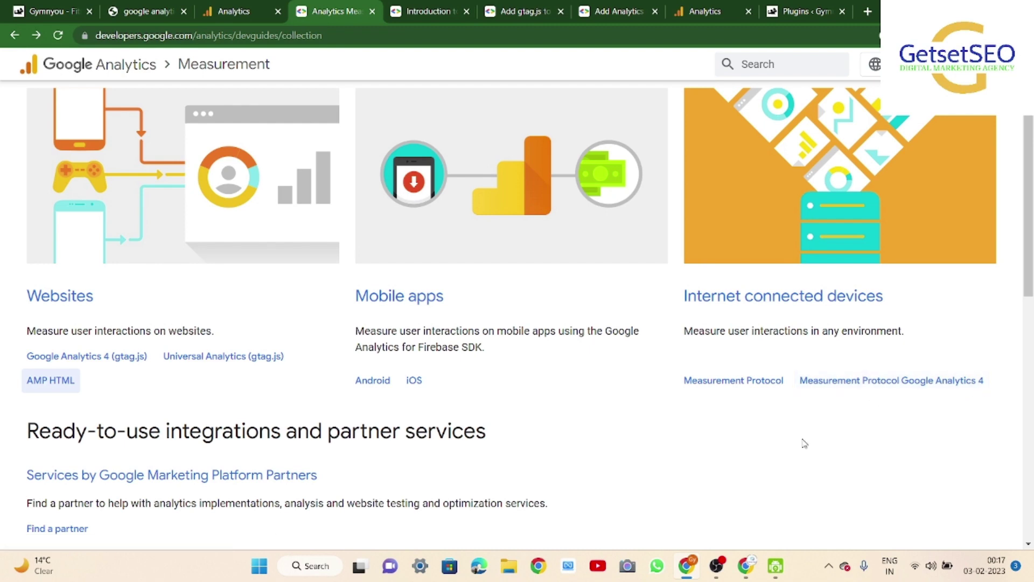
{"action": "scroll", "coordinate": [804, 443], "scroll_direction": "down", "scroll_amount": 2}
{"action": "scroll", "coordinate": [804, 443], "scroll_direction": "down", "scroll_amount": 1}
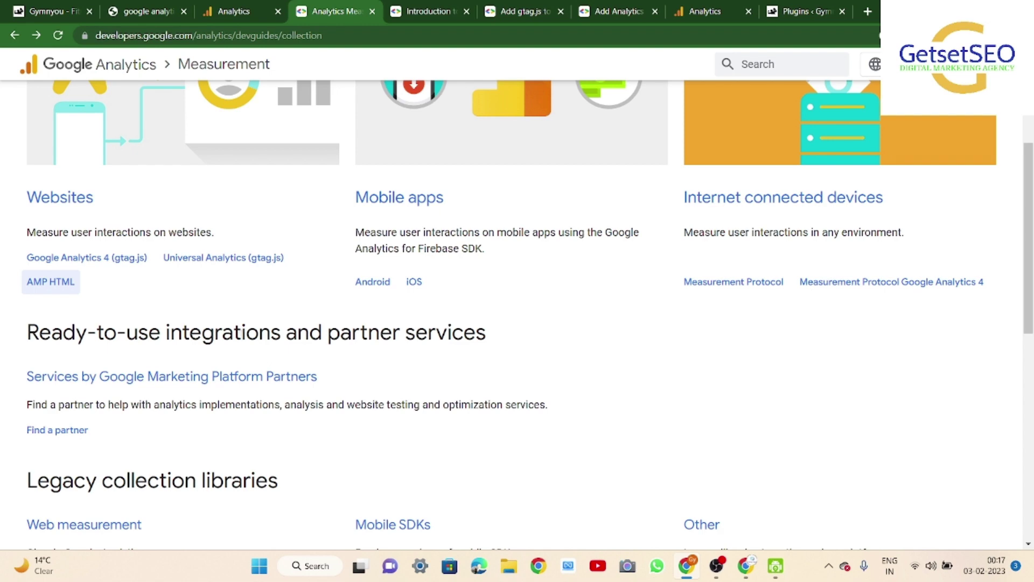
{"action": "scroll", "coordinate": [181, 362], "scroll_direction": "down", "scroll_amount": 4}
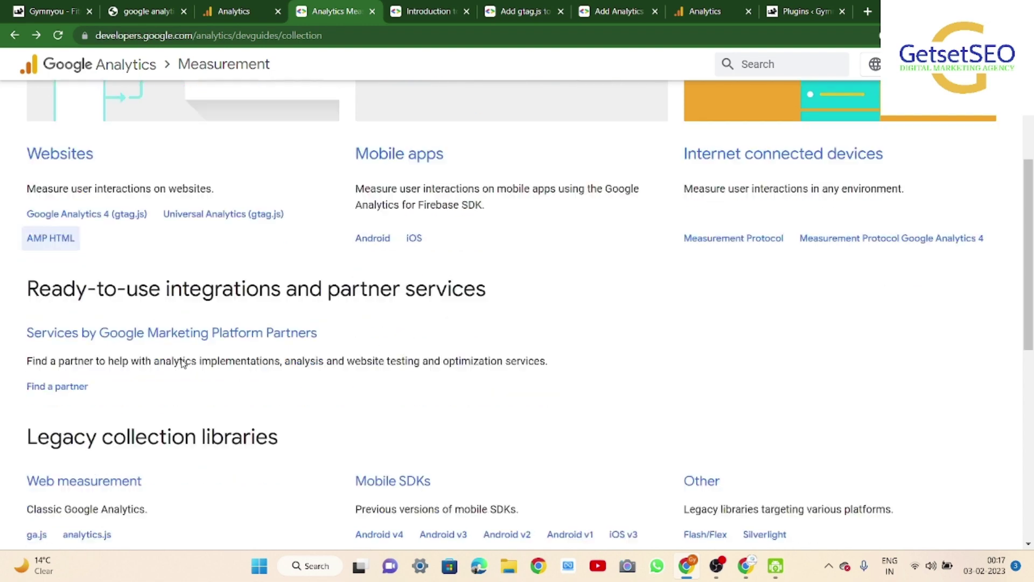
{"action": "scroll", "coordinate": [181, 362], "scroll_direction": "down", "scroll_amount": 3}
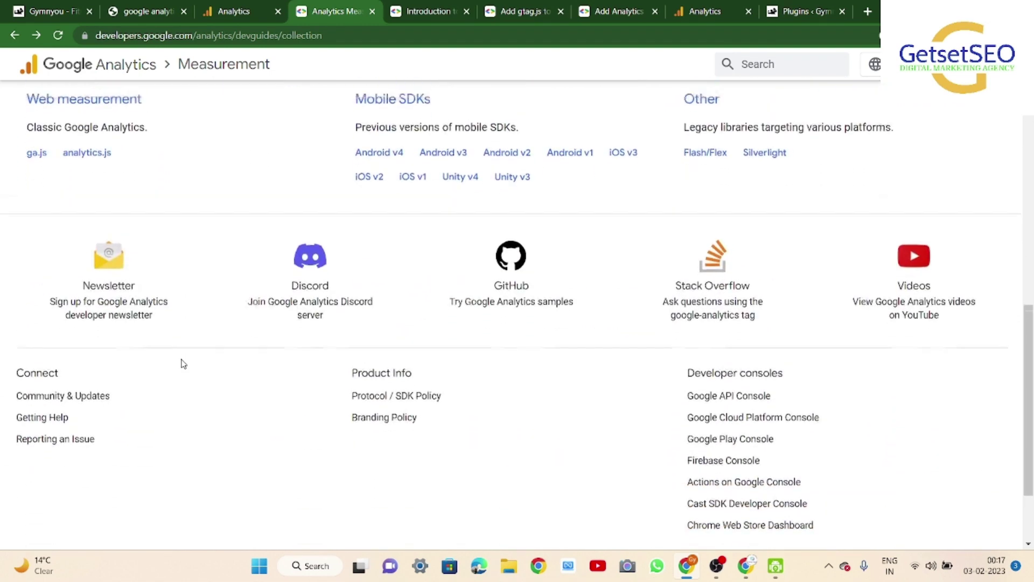
{"action": "scroll", "coordinate": [182, 363], "scroll_direction": "up", "scroll_amount": 10}
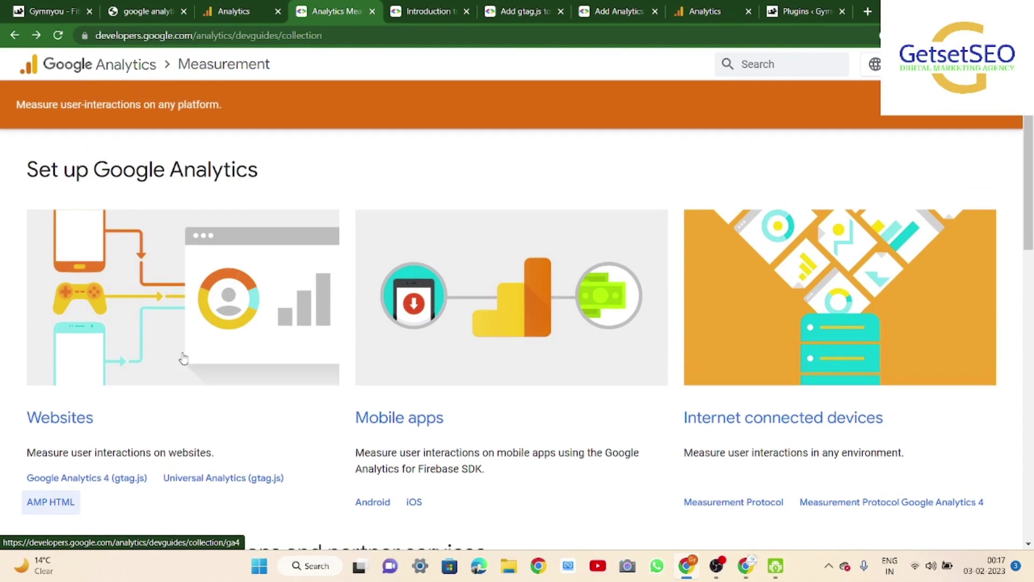
{"action": "scroll", "coordinate": [105, 379], "scroll_direction": "down", "scroll_amount": 2}
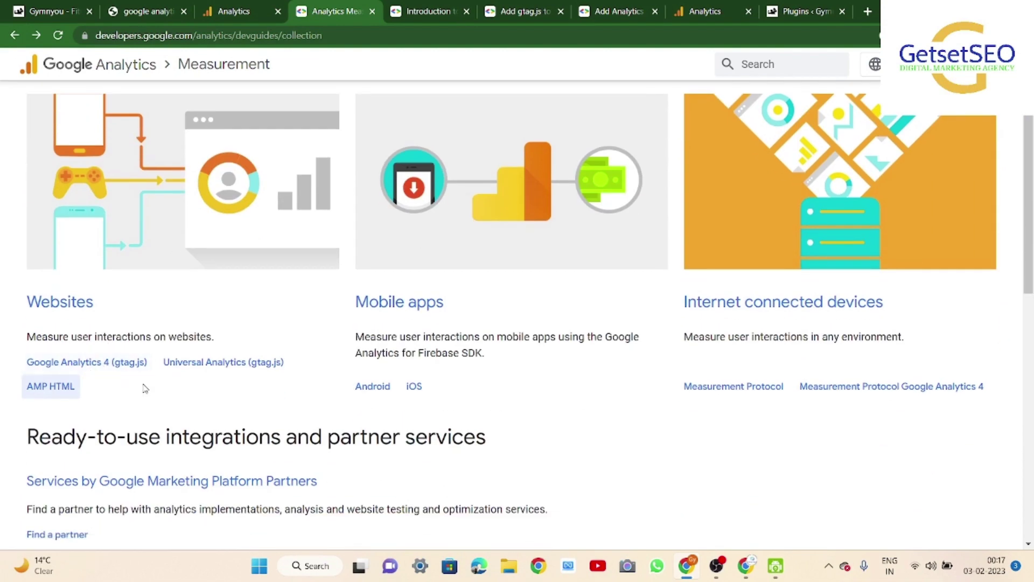
Step: Switch to the Introduction to Google Analytics 4 page and read its overview of measuring traffic and engagement
{"action": "key", "text": "ctrl+Tab"}
{"action": "scroll", "coordinate": [374, 332], "scroll_direction": "up", "scroll_amount": 1}
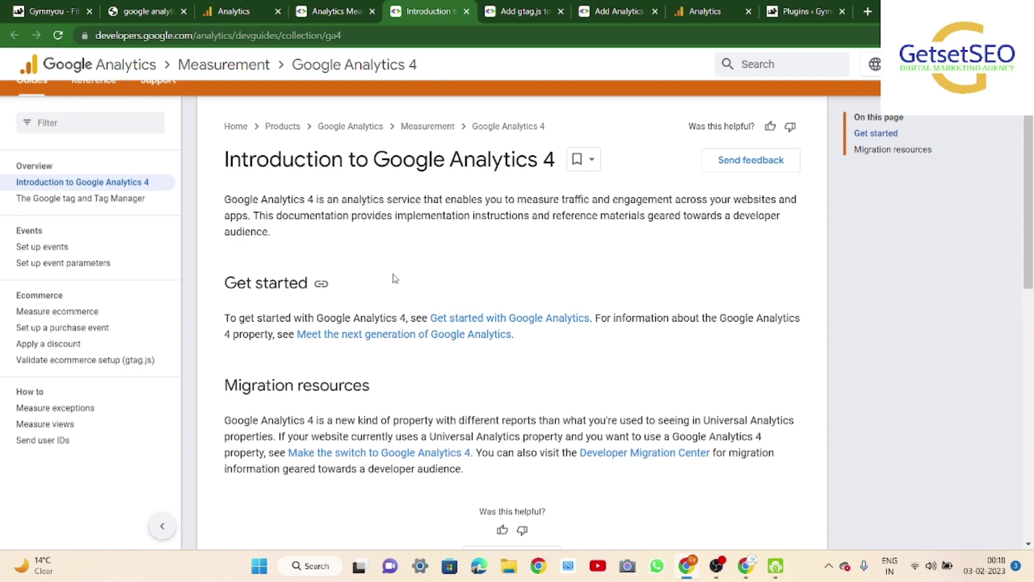
{"action": "scroll", "coordinate": [393, 278], "scroll_direction": "down", "scroll_amount": 1}
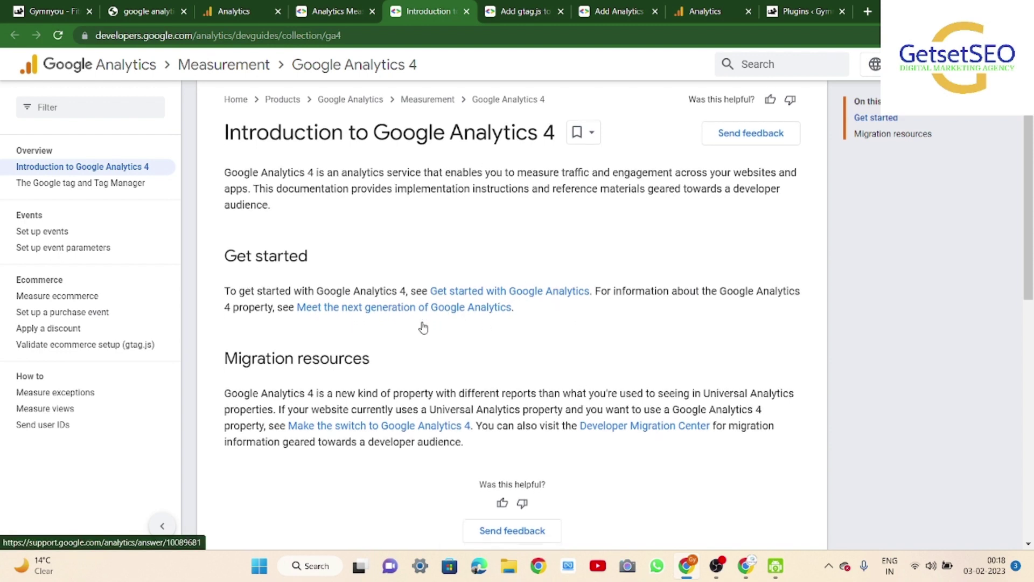
{"action": "scroll", "coordinate": [424, 326], "scroll_direction": "up", "scroll_amount": 2}
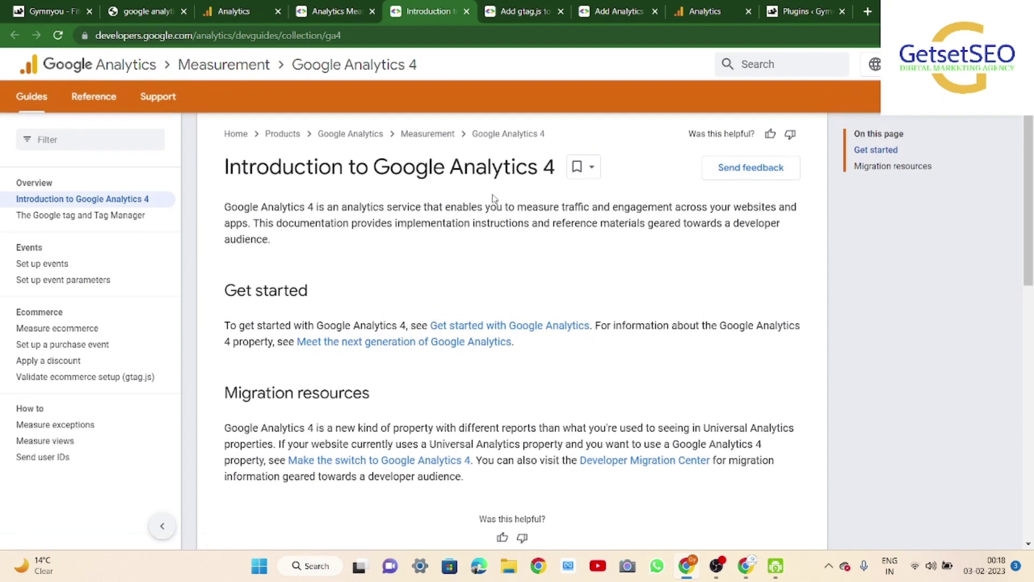
{"action": "left_click_drag", "start_coordinate": [518, 209], "coordinate": [703, 207]}
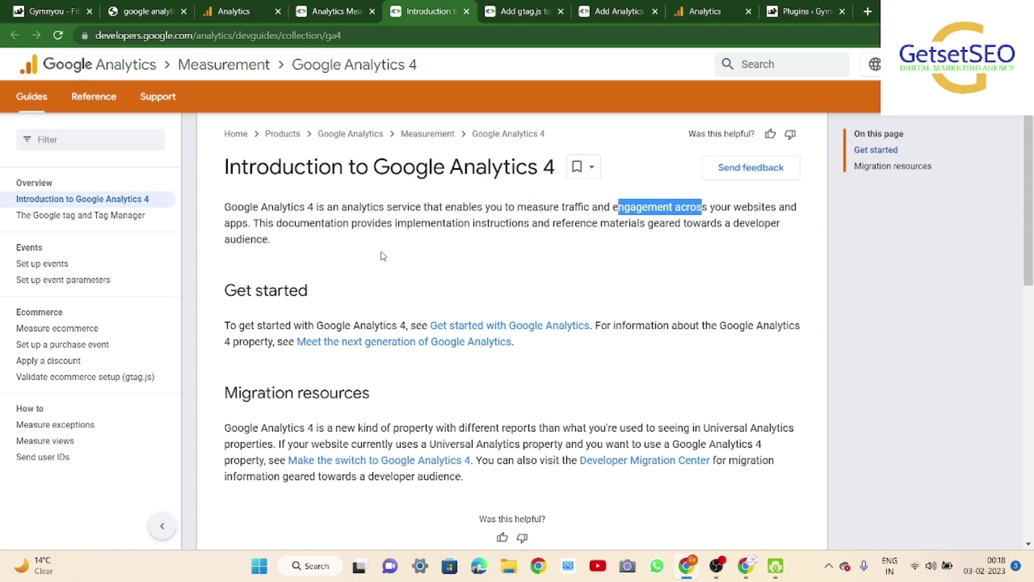
Step: Switch to the "Add gtag.js to your site" page and examine the Universal Analytics deprecation notice, including its date and the Google Analytics 4 migration link
{"action": "key", "text": "ctrl+Tab"}
{"action": "scroll", "coordinate": [383, 255], "scroll_direction": "up", "scroll_amount": 9}
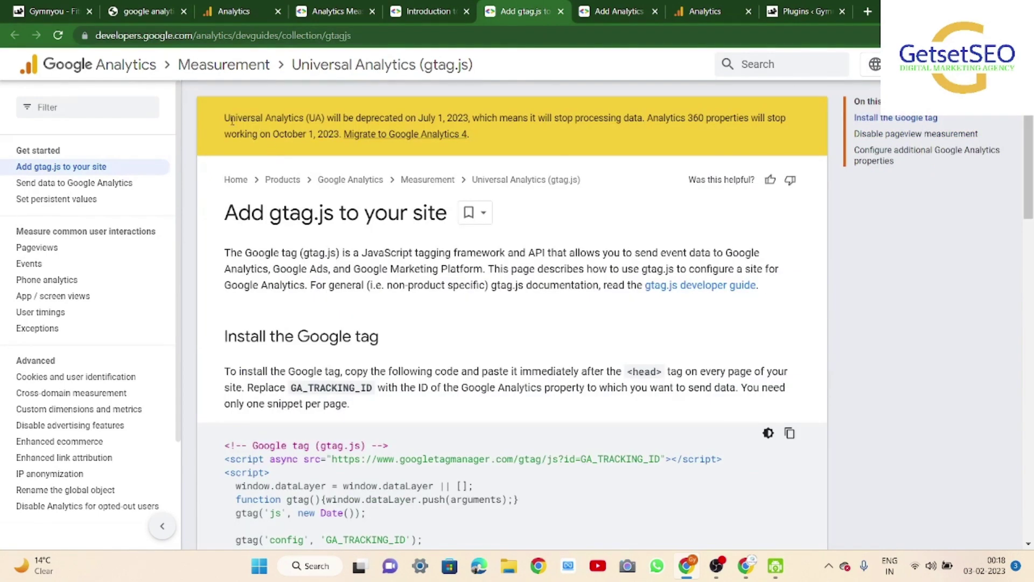
{"action": "left_click_drag", "start_coordinate": [224, 122], "coordinate": [337, 118]}
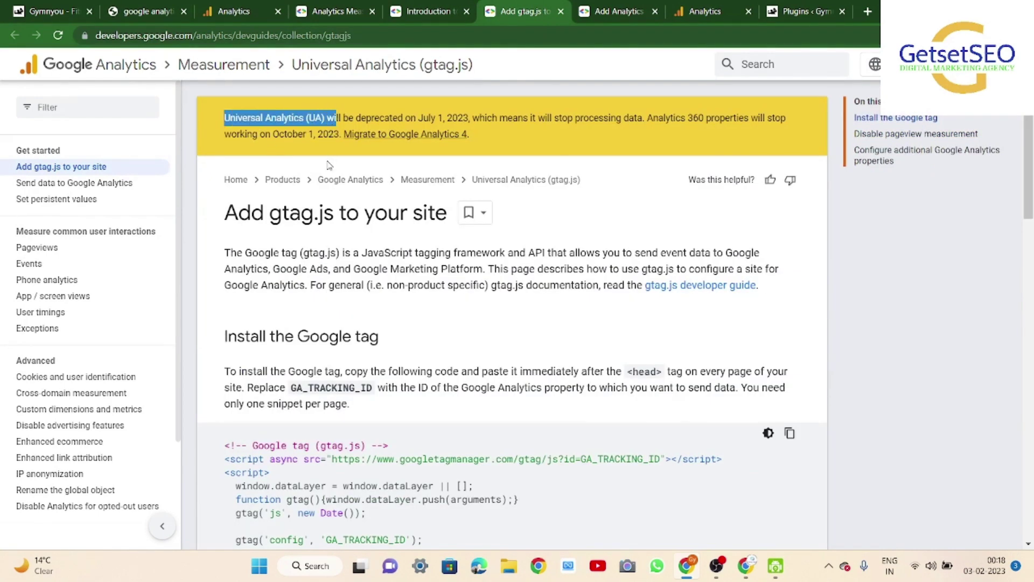
{"action": "left_click", "coordinate": [285, 170]}
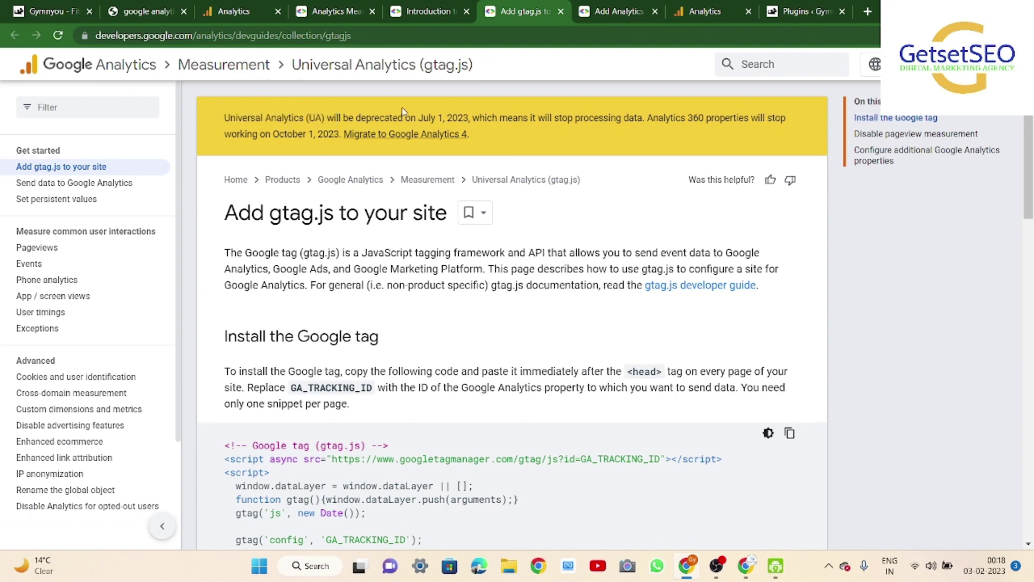
{"action": "left_click_drag", "start_coordinate": [418, 115], "coordinate": [490, 117]}
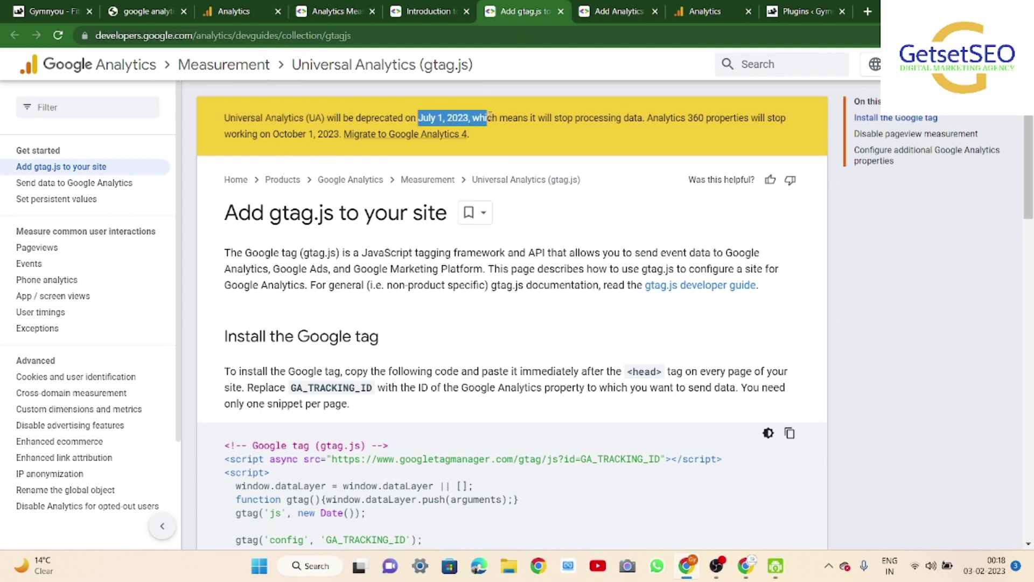
{"action": "left_click", "coordinate": [512, 153]}
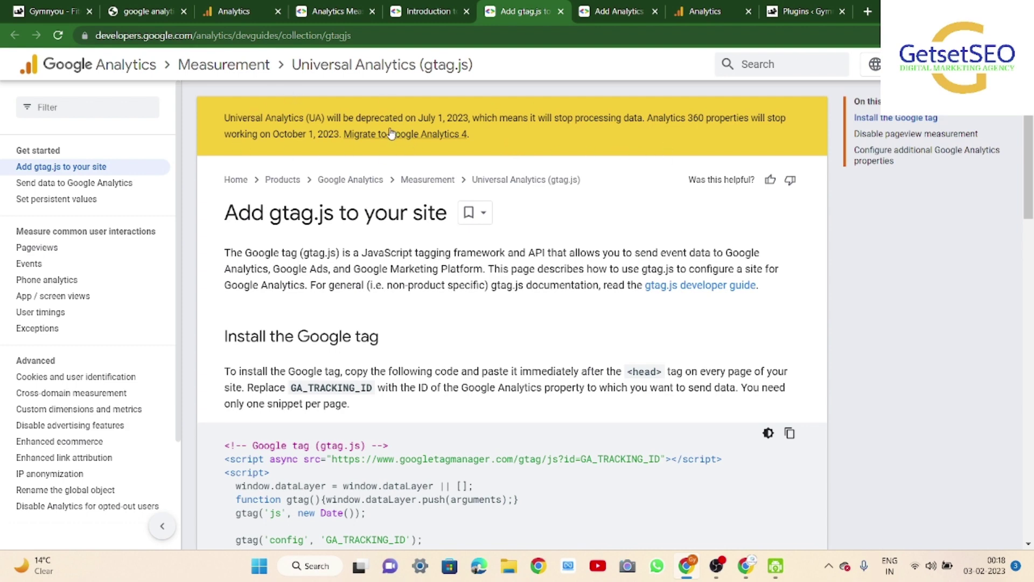
{"action": "left_click_drag", "start_coordinate": [468, 133], "coordinate": [337, 144]}
{"action": "left_click", "coordinate": [385, 163]}
{"action": "left_click_drag", "start_coordinate": [224, 118], "coordinate": [354, 111]}
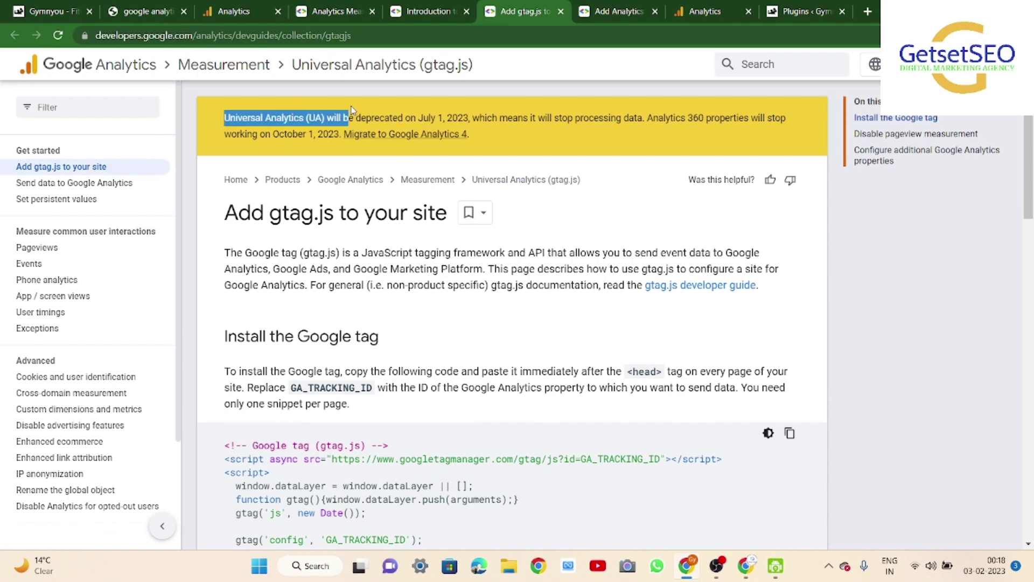
{"action": "left_click", "coordinate": [214, 154]}
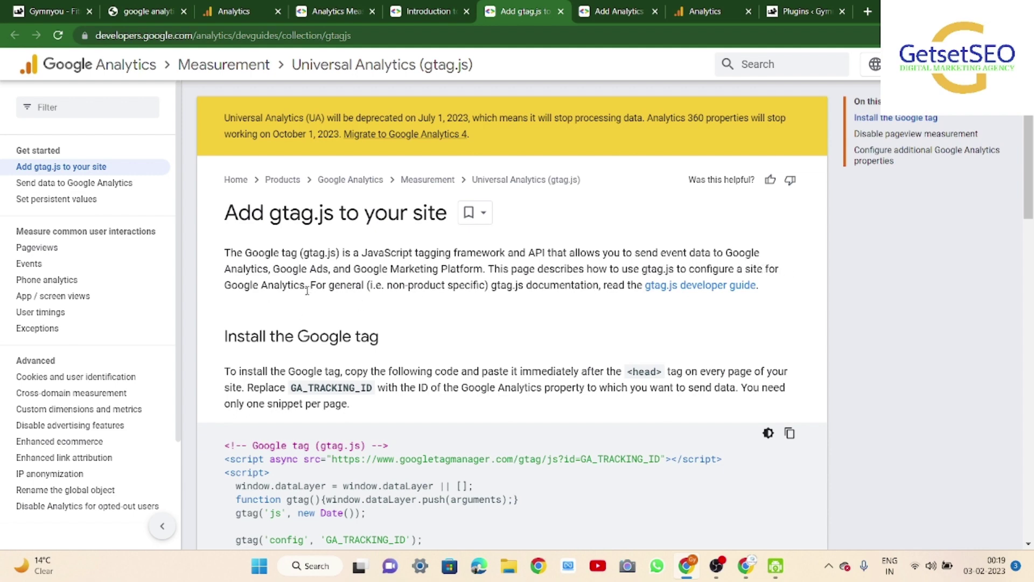
Step: Review the Google tag installation snippet and the sections on disabling pageview measurement and configuring additional Google Analytics properties
{"action": "scroll", "coordinate": [485, 311], "scroll_direction": "down", "scroll_amount": 2}
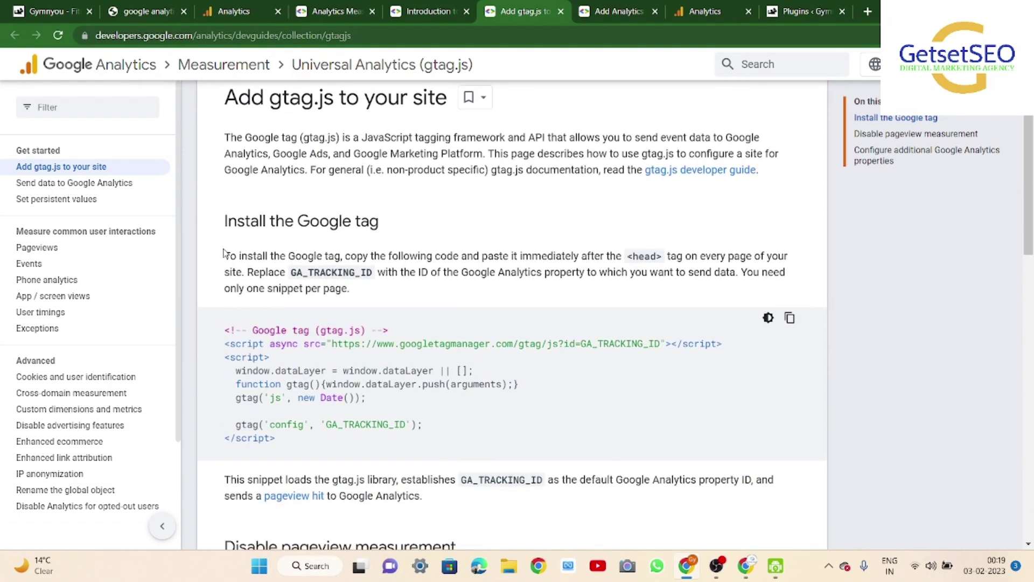
{"action": "left_click_drag", "start_coordinate": [223, 329], "coordinate": [300, 541]}
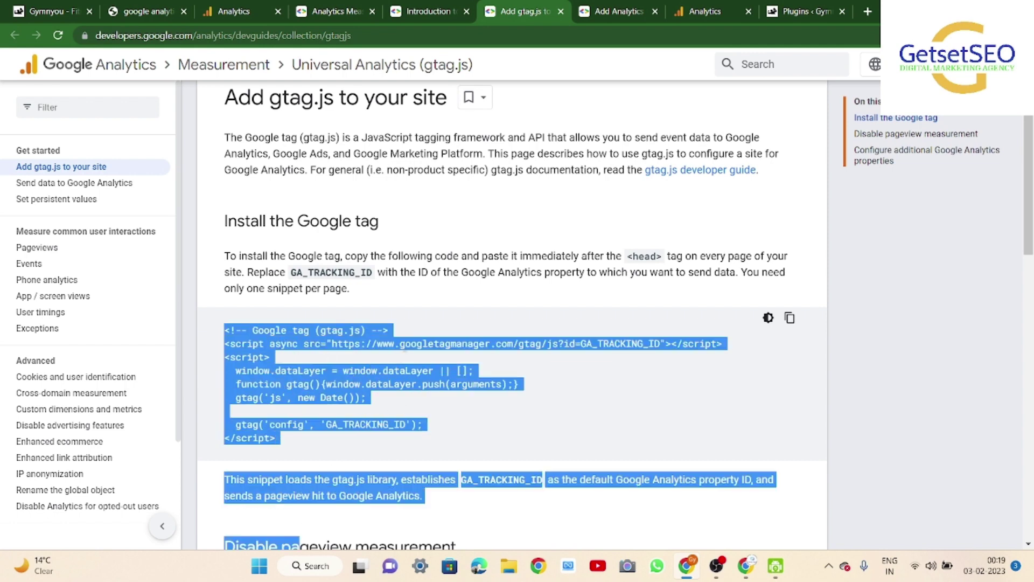
{"action": "left_click", "coordinate": [462, 290]}
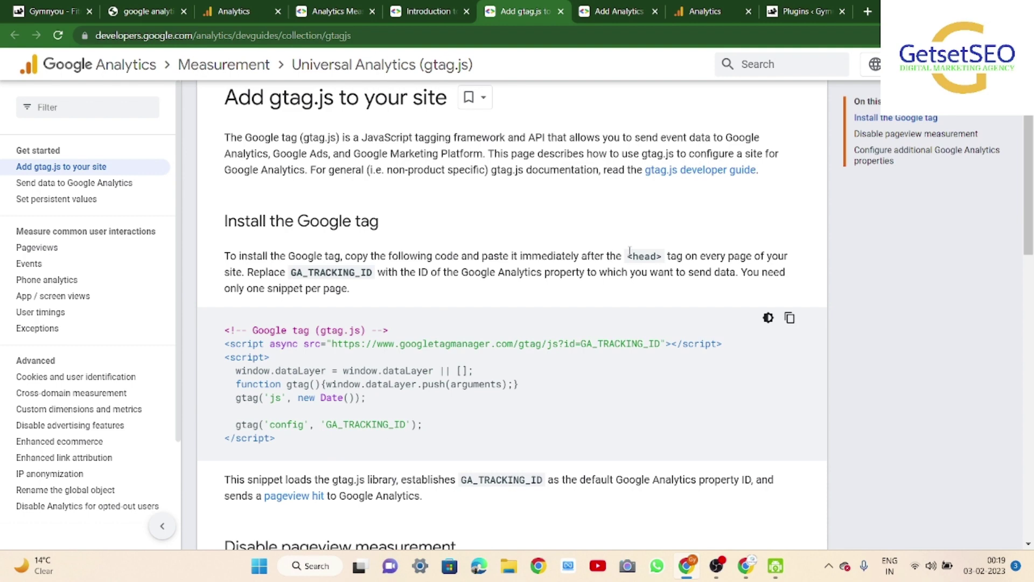
{"action": "scroll", "coordinate": [579, 288], "scroll_direction": "down", "scroll_amount": 4}
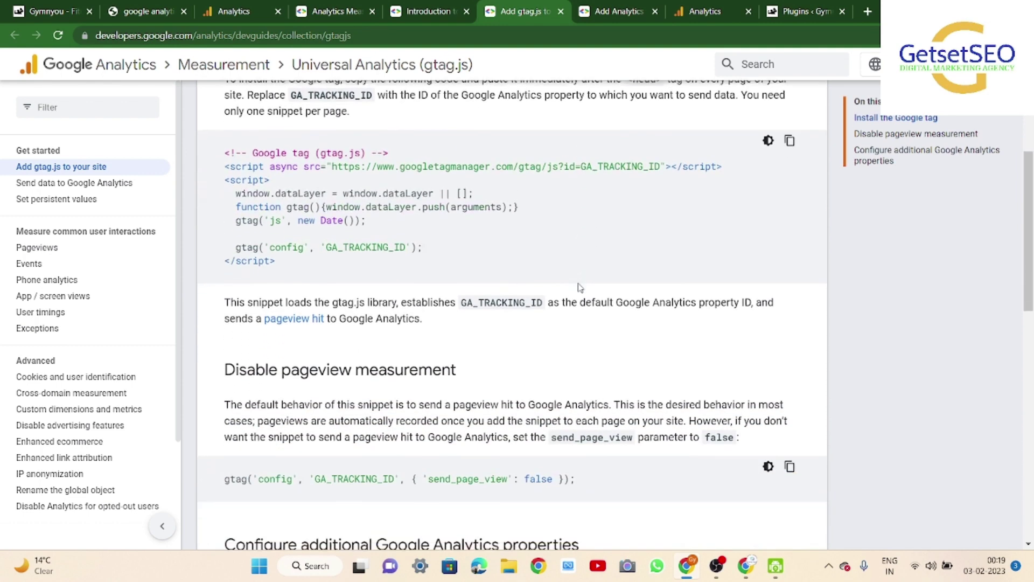
{"action": "scroll", "coordinate": [580, 288], "scroll_direction": "down", "scroll_amount": 2}
{"action": "left_click_drag", "start_coordinate": [222, 224], "coordinate": [471, 260]}
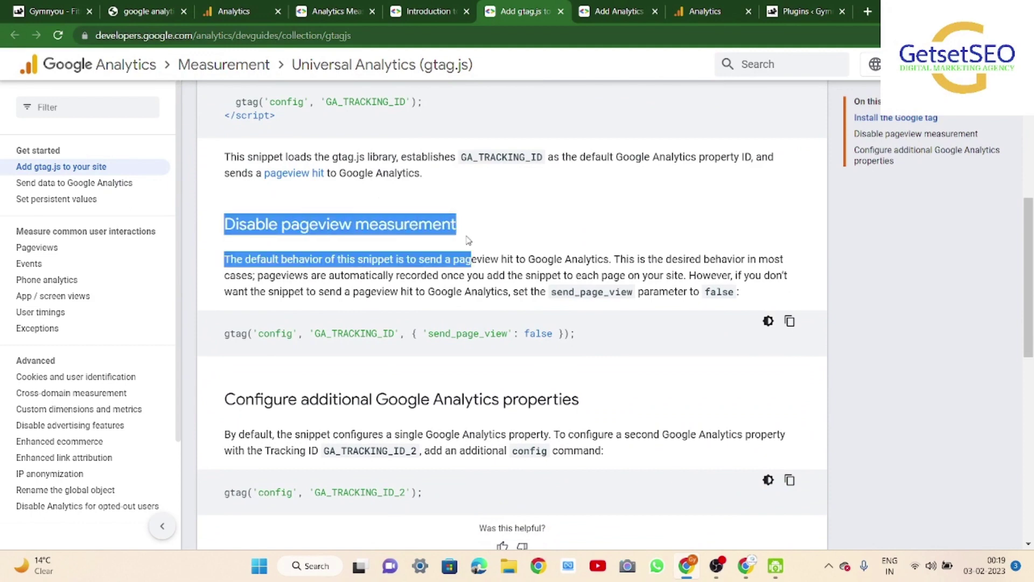
{"action": "left_click", "coordinate": [518, 253]}
{"action": "scroll", "coordinate": [446, 295], "scroll_direction": "down", "scroll_amount": 3}
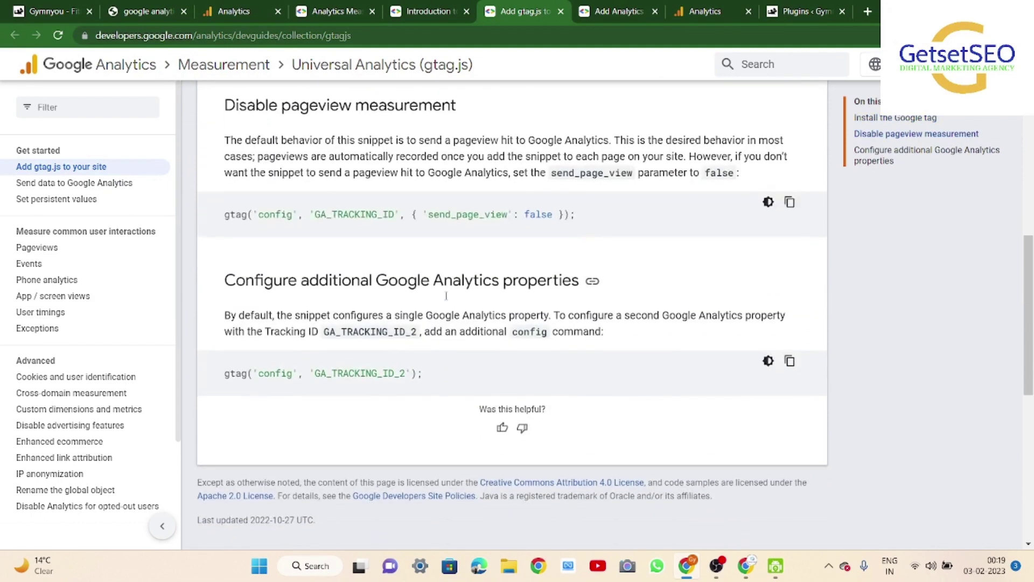
{"action": "scroll", "coordinate": [315, 342], "scroll_direction": "up", "scroll_amount": 10}
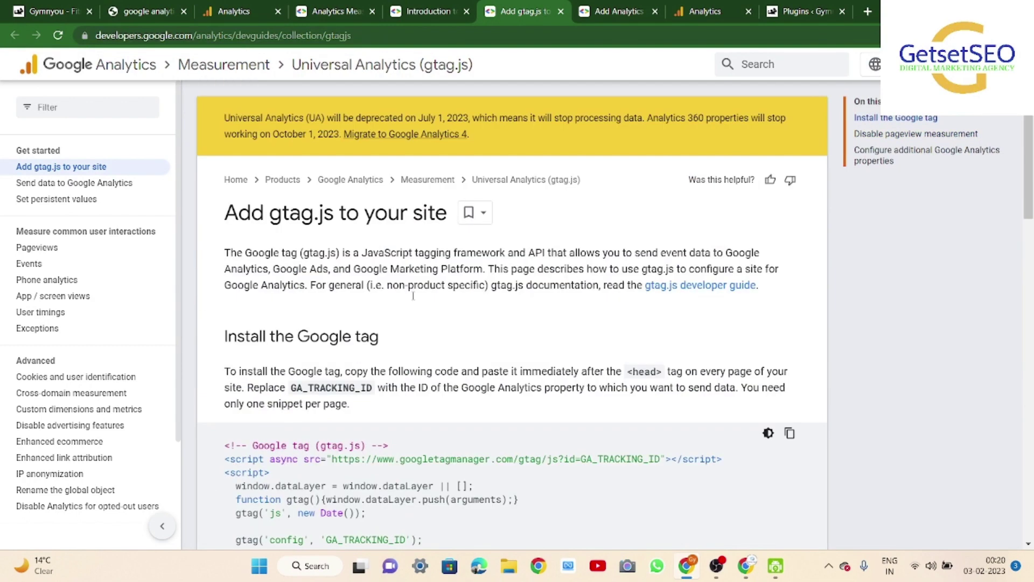
Step: Switch to the "Add Analytics to AMP pages" guide and read the AMP introduction, the basic page view setup code and the "How it works" section
{"action": "key", "text": "ctrl+Tab"}
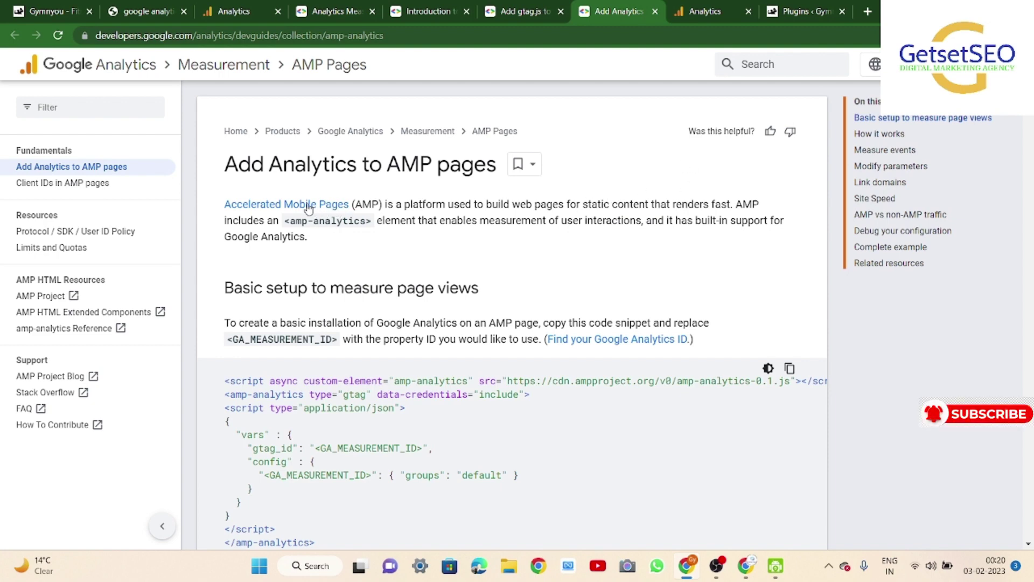
{"action": "left_click_drag", "start_coordinate": [570, 206], "coordinate": [736, 222]}
{"action": "left_click", "coordinate": [750, 220]}
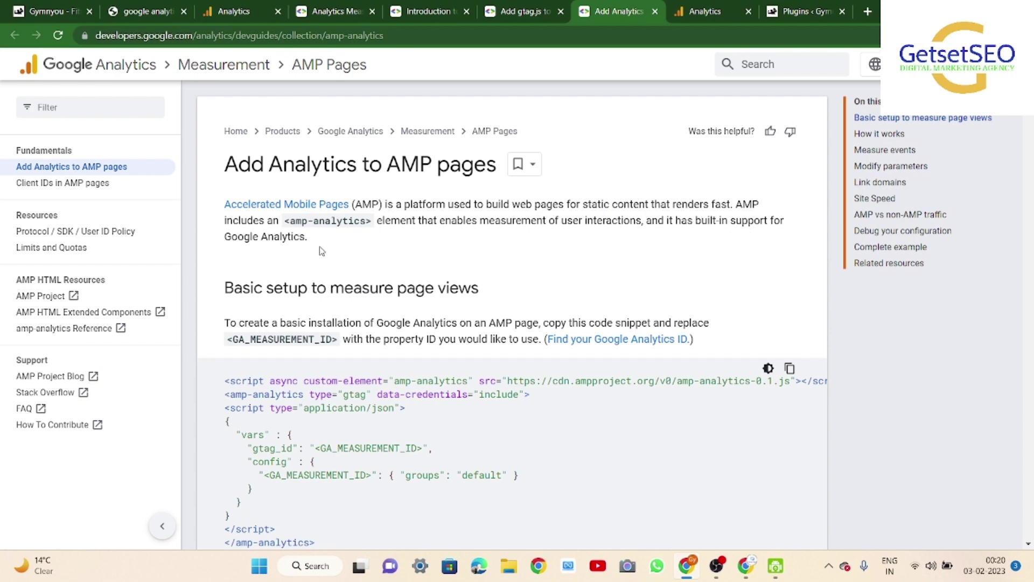
{"action": "scroll", "coordinate": [375, 279], "scroll_direction": "down", "scroll_amount": 1}
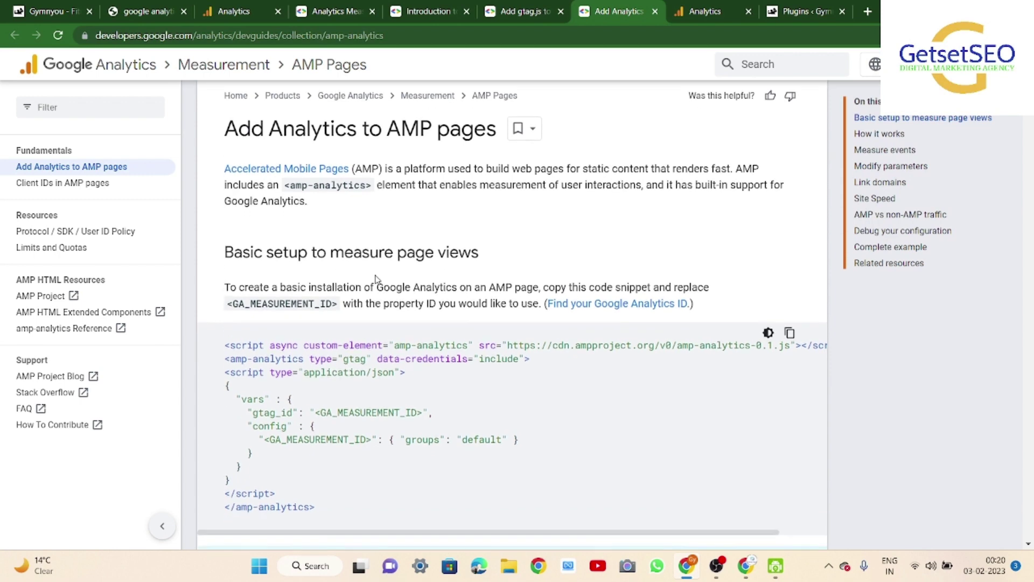
{"action": "scroll", "coordinate": [329, 323], "scroll_direction": "down", "scroll_amount": 1}
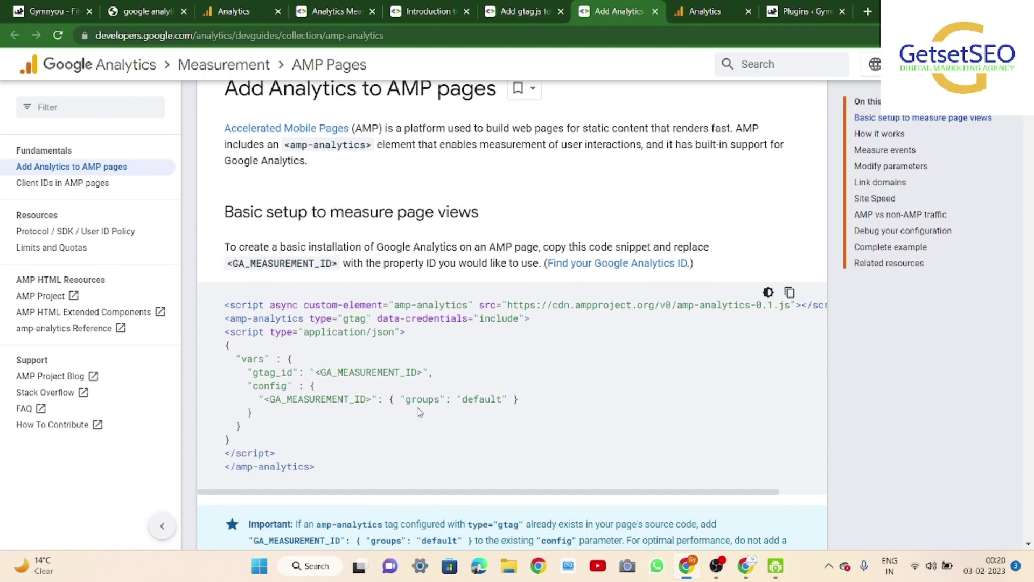
{"action": "scroll", "coordinate": [419, 412], "scroll_direction": "down", "scroll_amount": 1}
{"action": "scroll", "coordinate": [419, 324], "scroll_direction": "down", "scroll_amount": 2}
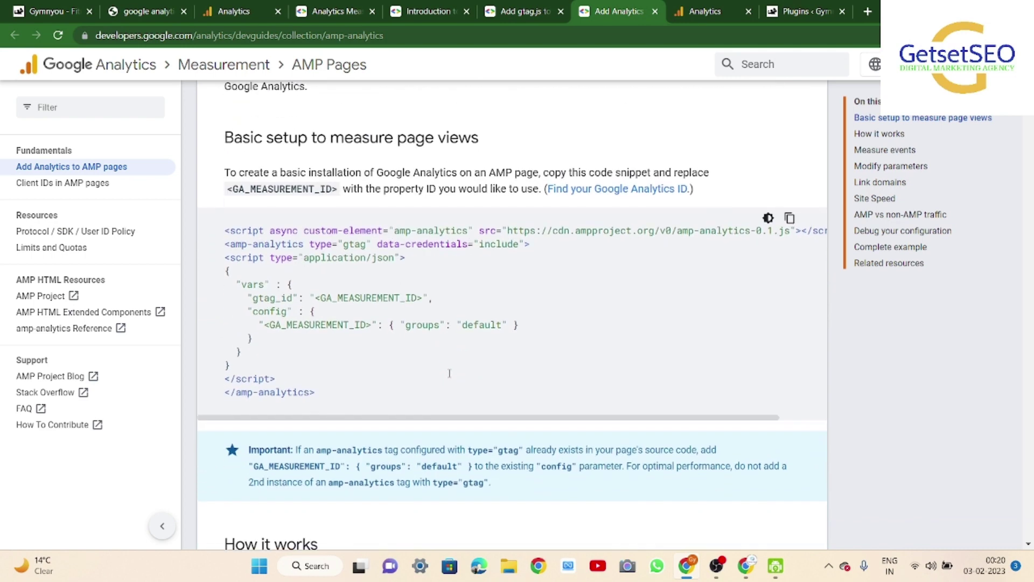
{"action": "scroll", "coordinate": [450, 373], "scroll_direction": "up", "scroll_amount": 3}
{"action": "scroll", "coordinate": [449, 373], "scroll_direction": "down", "scroll_amount": 7}
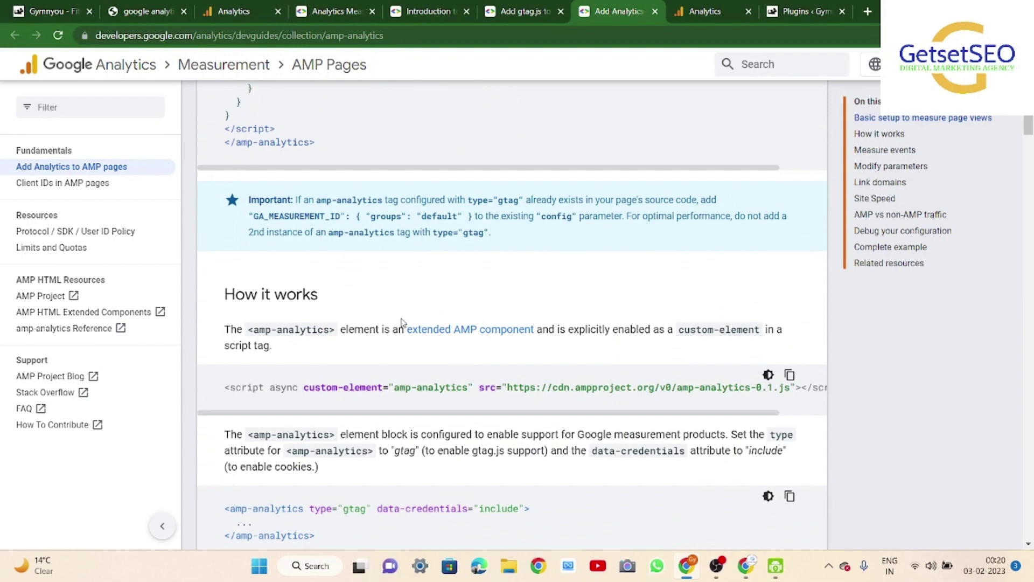
Step: Read the AMP guide's sections on measuring events, modifying parameters, linking domains, site speed, AMP vs non-AMP traffic and debugging
{"action": "scroll", "coordinate": [396, 323], "scroll_direction": "down", "scroll_amount": 3}
{"action": "scroll", "coordinate": [406, 322], "scroll_direction": "down", "scroll_amount": 9}
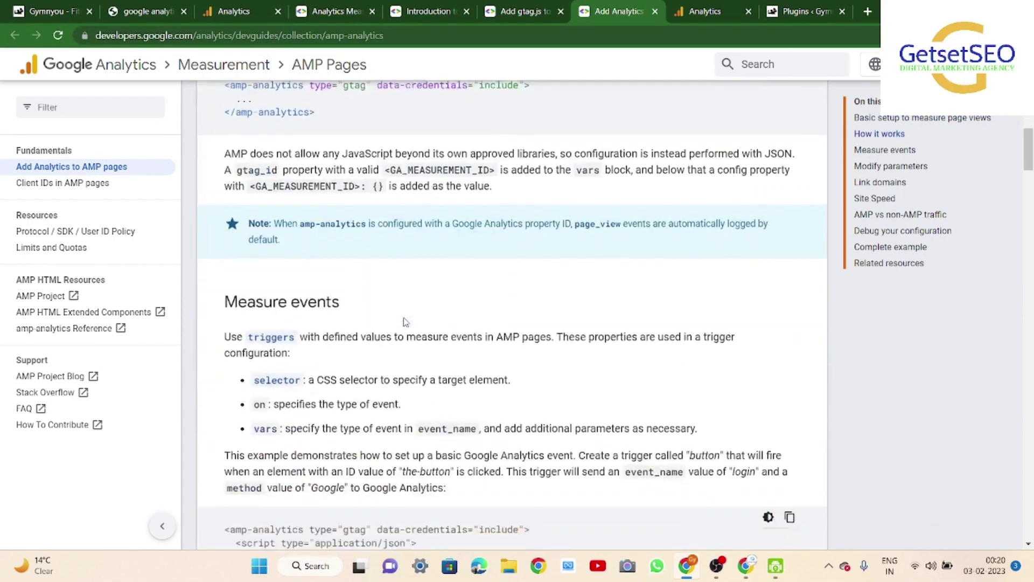
{"action": "scroll", "coordinate": [404, 317], "scroll_direction": "up", "scroll_amount": 1}
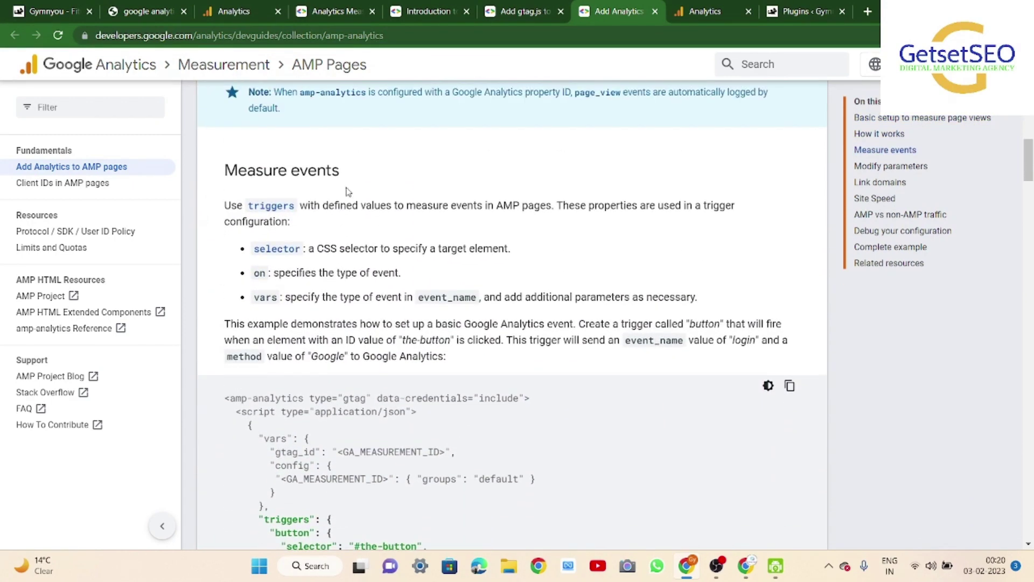
{"action": "scroll", "coordinate": [351, 339], "scroll_direction": "down", "scroll_amount": 10}
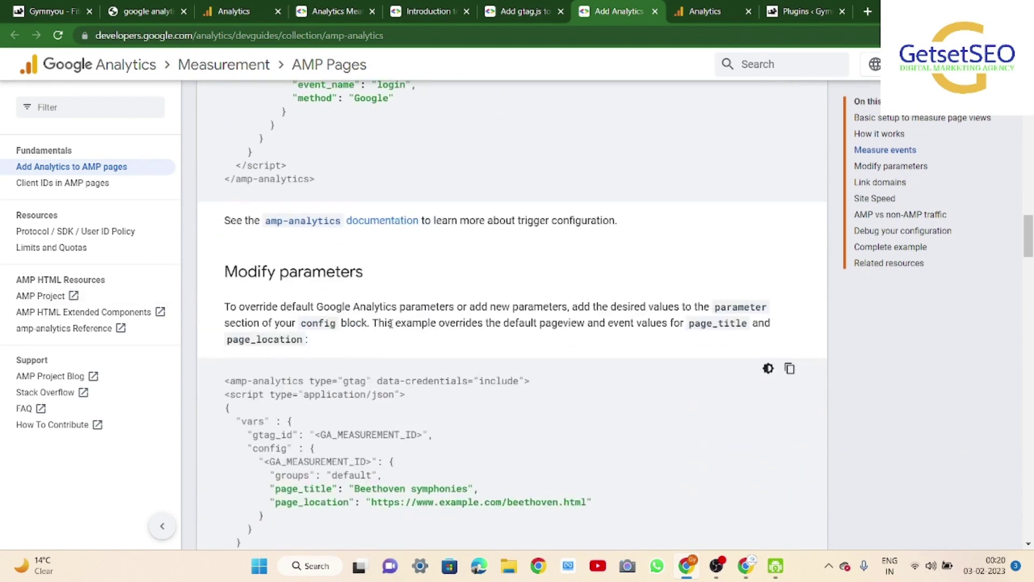
{"action": "scroll", "coordinate": [391, 239], "scroll_direction": "down", "scroll_amount": 9}
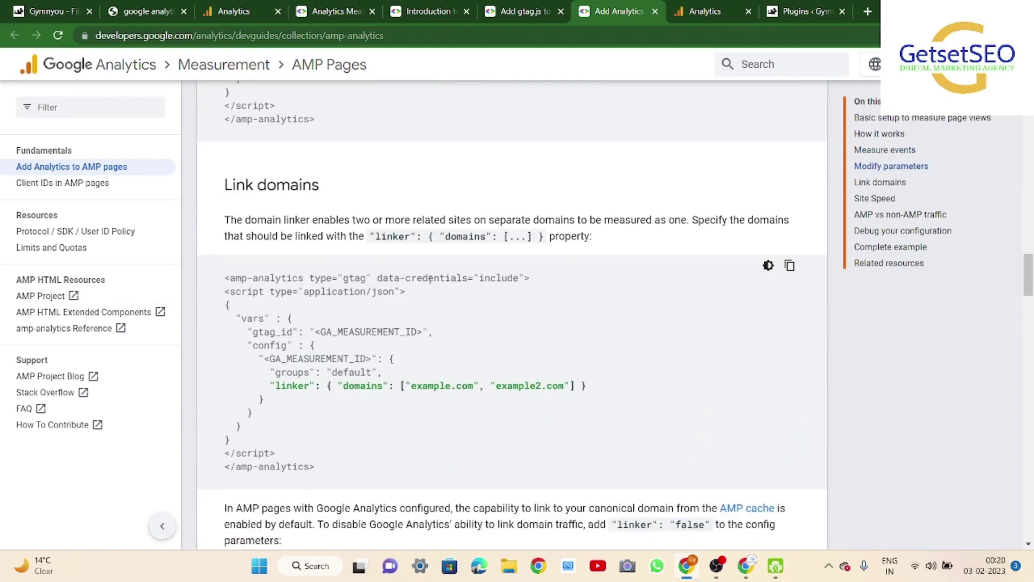
{"action": "scroll", "coordinate": [429, 278], "scroll_direction": "down", "scroll_amount": 13}
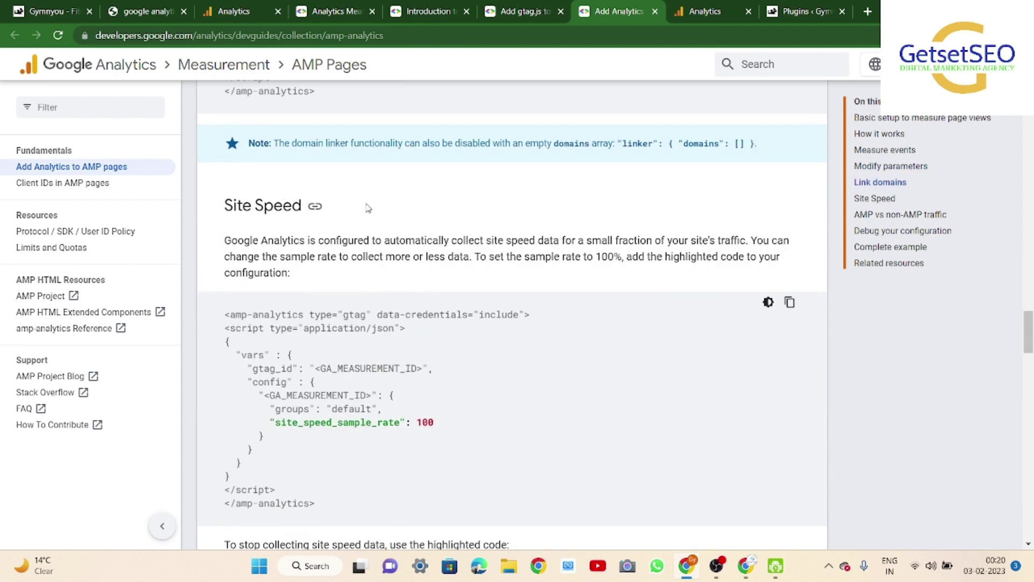
{"action": "scroll", "coordinate": [444, 303], "scroll_direction": "down", "scroll_amount": 12}
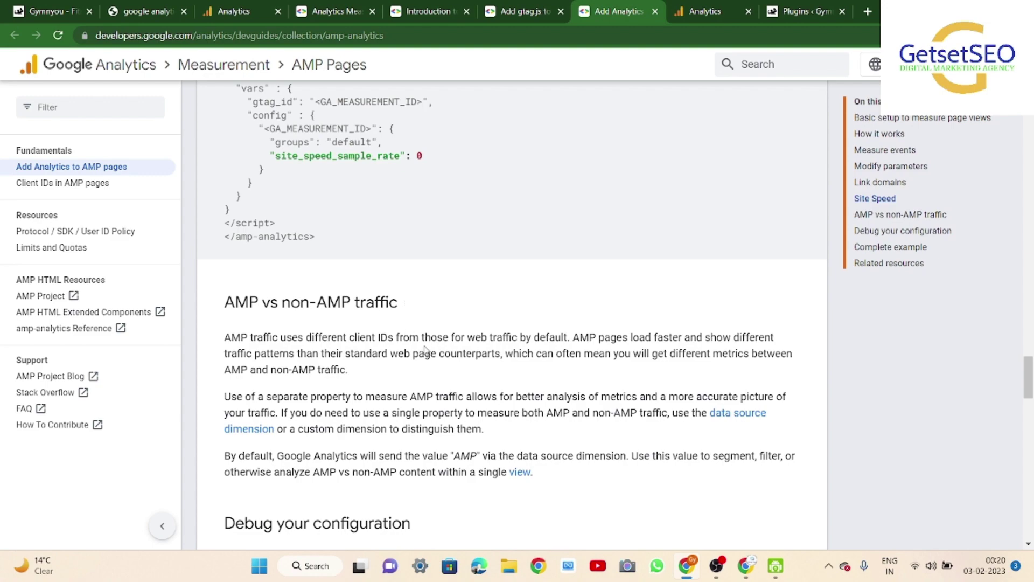
{"action": "scroll", "coordinate": [450, 387], "scroll_direction": "down", "scroll_amount": 4}
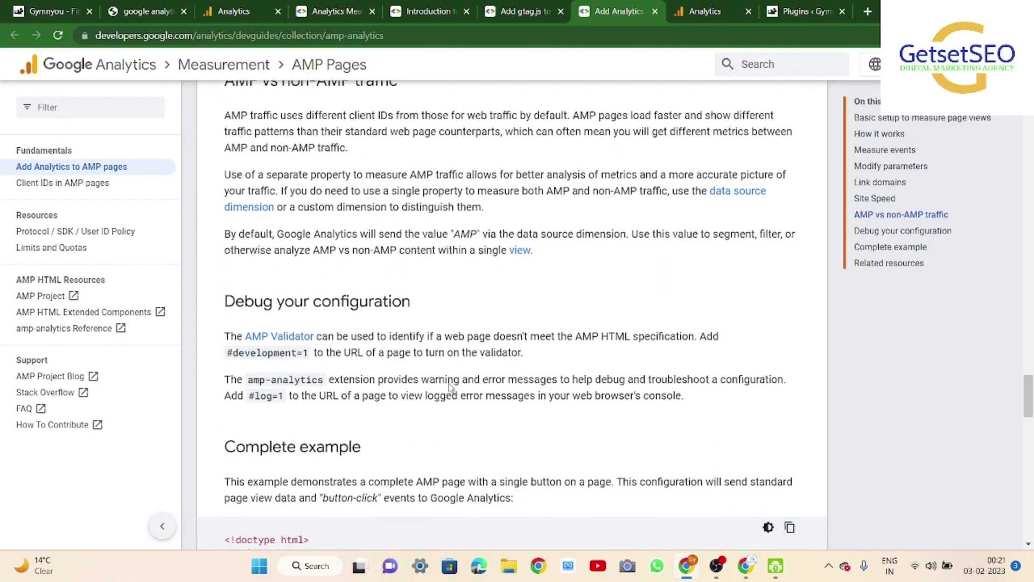
{"action": "scroll", "coordinate": [450, 386], "scroll_direction": "up", "scroll_amount": 9}
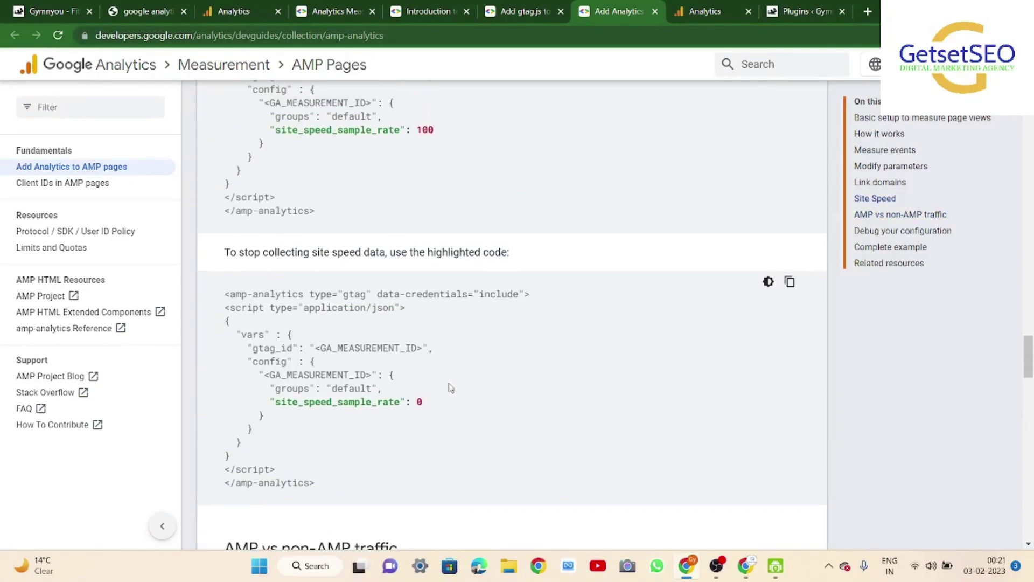
{"action": "scroll", "coordinate": [503, 359], "scroll_direction": "up", "scroll_amount": 20}
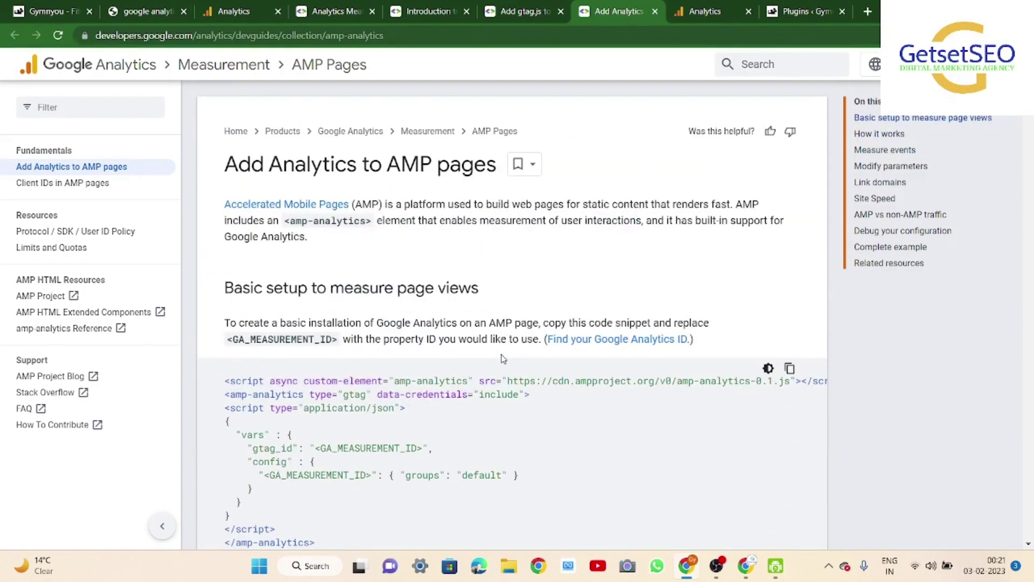
Step: Switch to the Analytics account creation page and review the account details and Account Data Sharing Settings
{"action": "key", "text": "ctrl+Tab"}
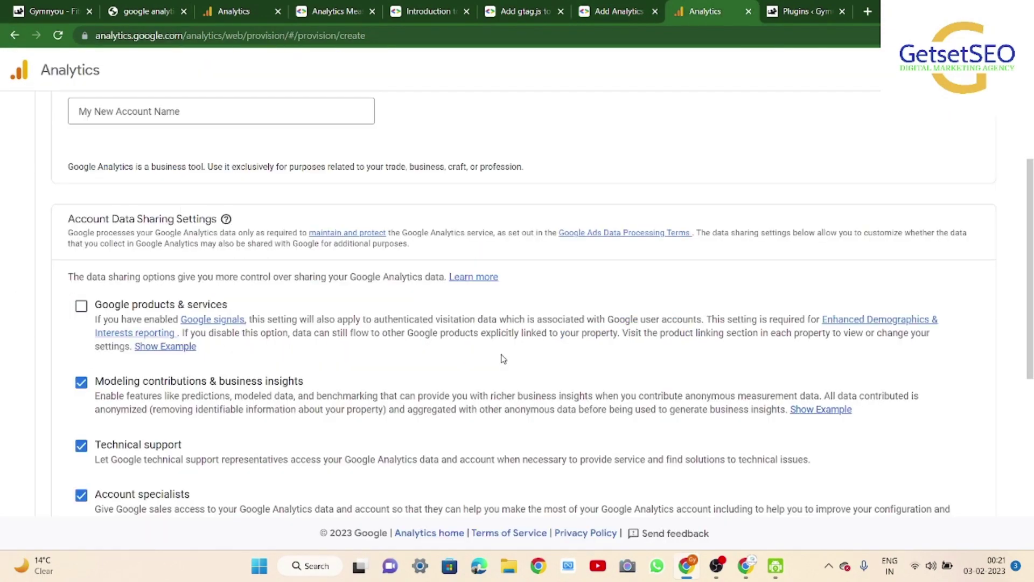
{"action": "scroll", "coordinate": [484, 280], "scroll_direction": "up", "scroll_amount": 3}
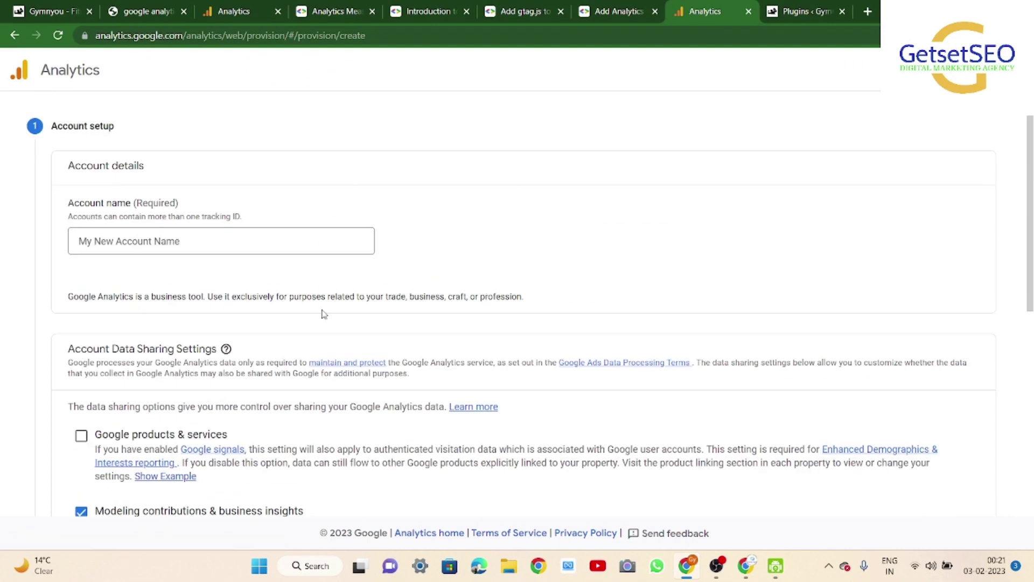
{"action": "scroll", "coordinate": [334, 280], "scroll_direction": "down", "scroll_amount": 4}
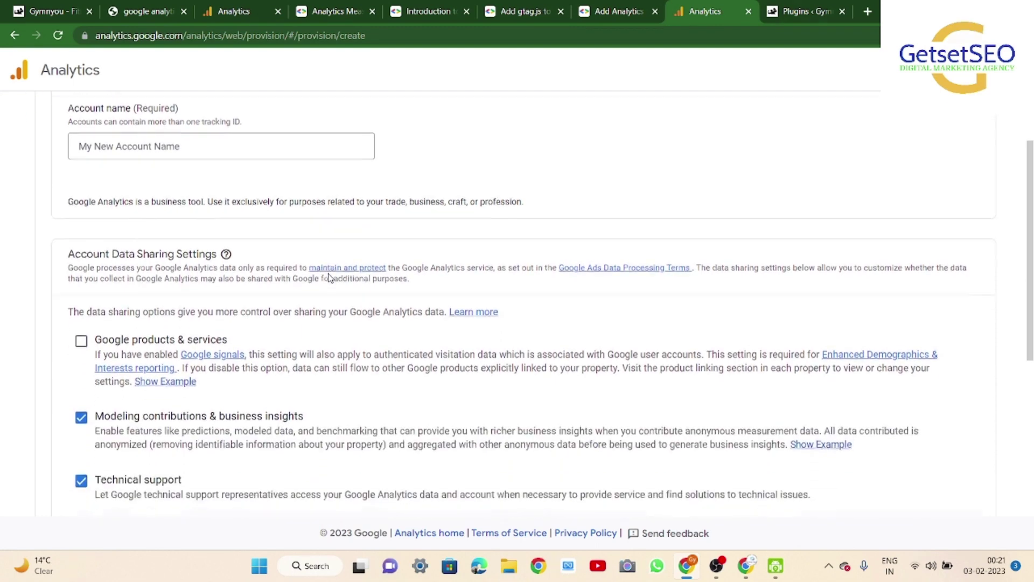
{"action": "scroll", "coordinate": [330, 278], "scroll_direction": "down", "scroll_amount": 2}
{"action": "scroll", "coordinate": [330, 278], "scroll_direction": "up", "scroll_amount": 6}
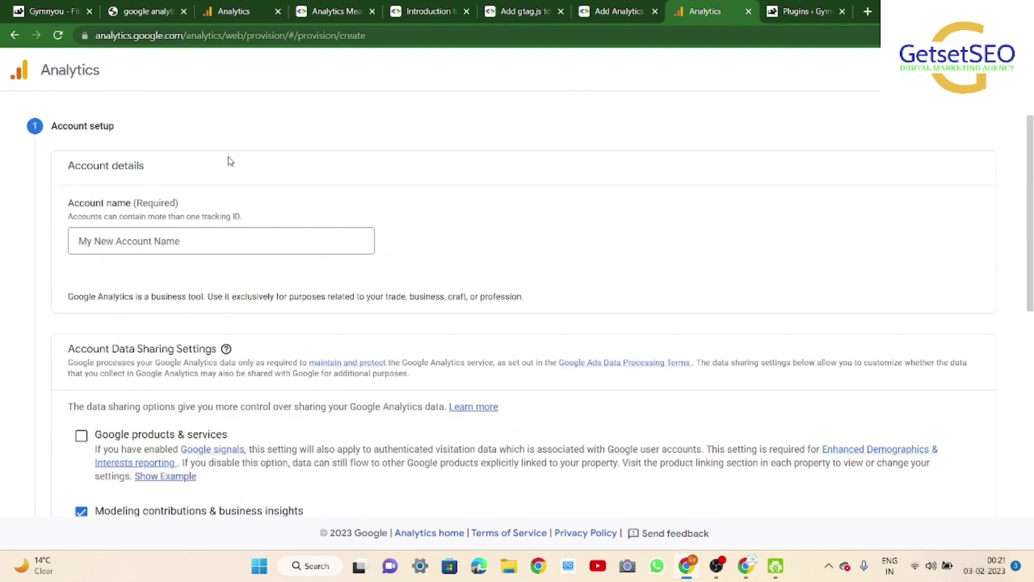
Step: View the Gymnyou website's homepage and return to the Analytics account setup page
{"action": "left_click", "coordinate": [52, 10]}
{"action": "scroll", "coordinate": [246, 178], "scroll_direction": "down", "scroll_amount": 3}
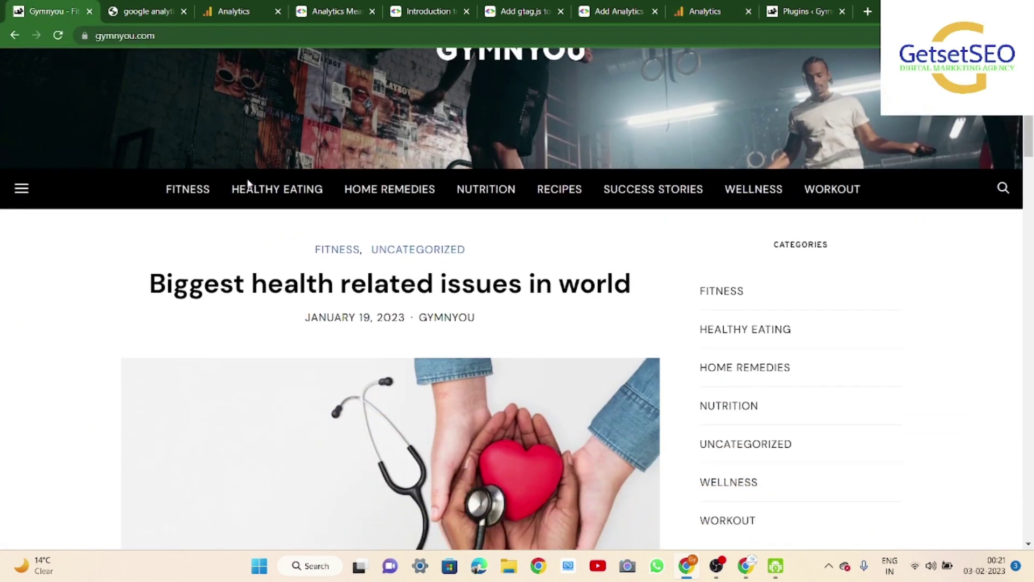
{"action": "scroll", "coordinate": [246, 180], "scroll_direction": "up", "scroll_amount": 3}
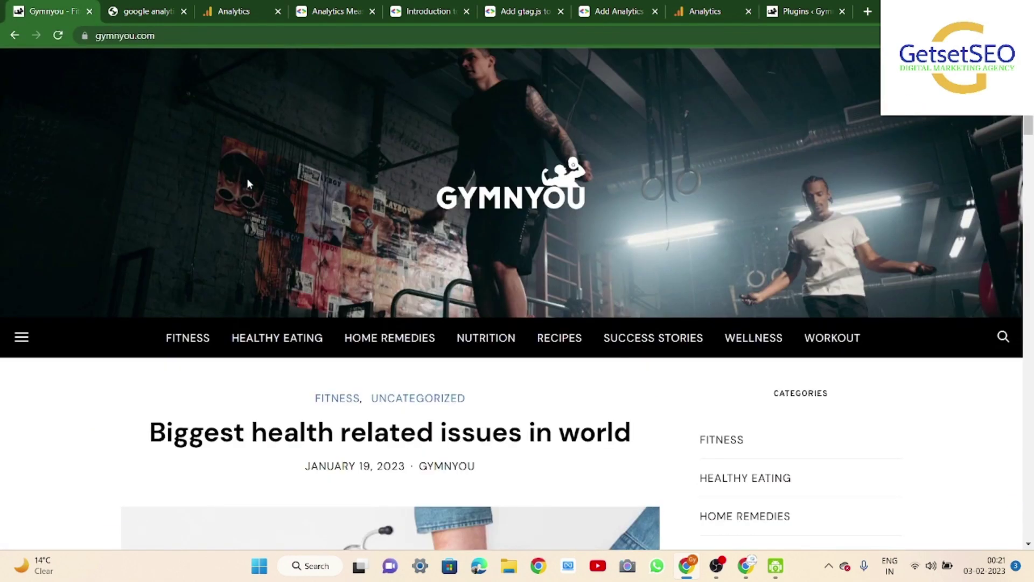
{"action": "key", "text": "ctrl+Tab"}
{"action": "key", "text": "ctrl+Tab"}
{"action": "key", "text": "ctrl+Tab"}
{"action": "key", "text": "ctrl+Tab"}
{"action": "key", "text": "ctrl+Tab"}
{"action": "key", "text": "ctrl+Tab"}
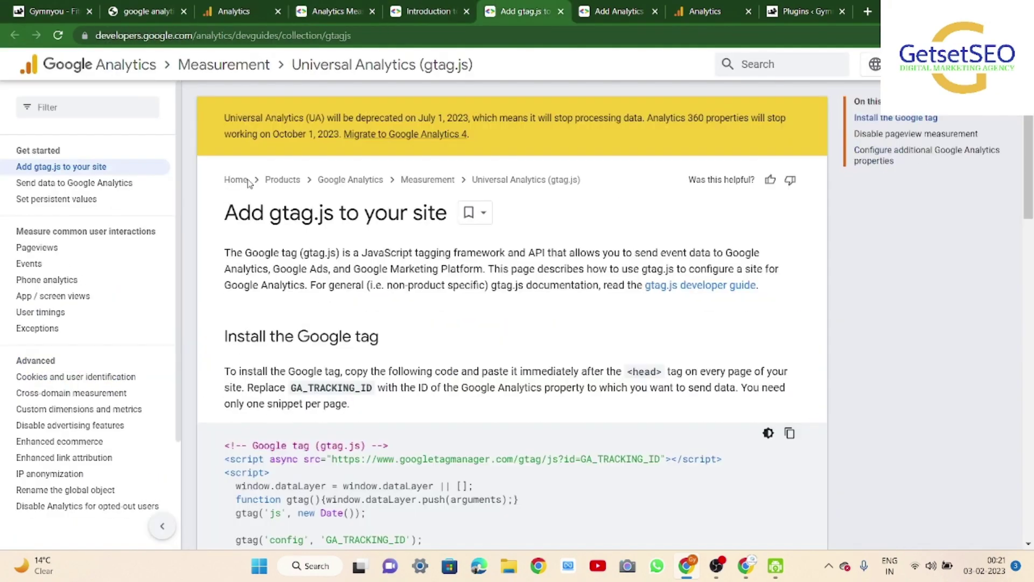
{"action": "key", "text": "ctrl+Tab"}
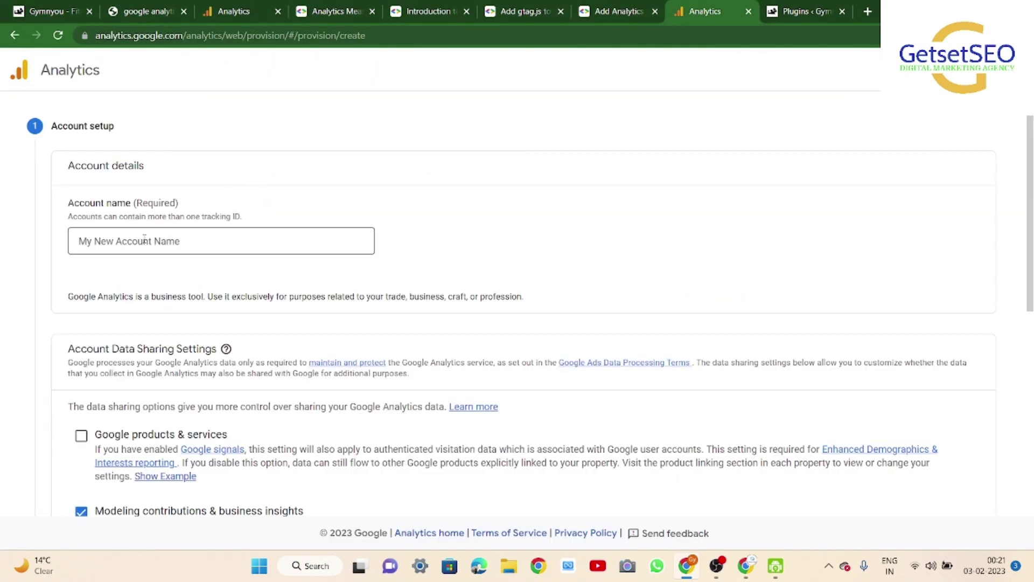
Step: Close the extra Analytics page and the four Google Analytics documentation pages, keeping the account setup page open
{"action": "left_click", "coordinate": [278, 11]}
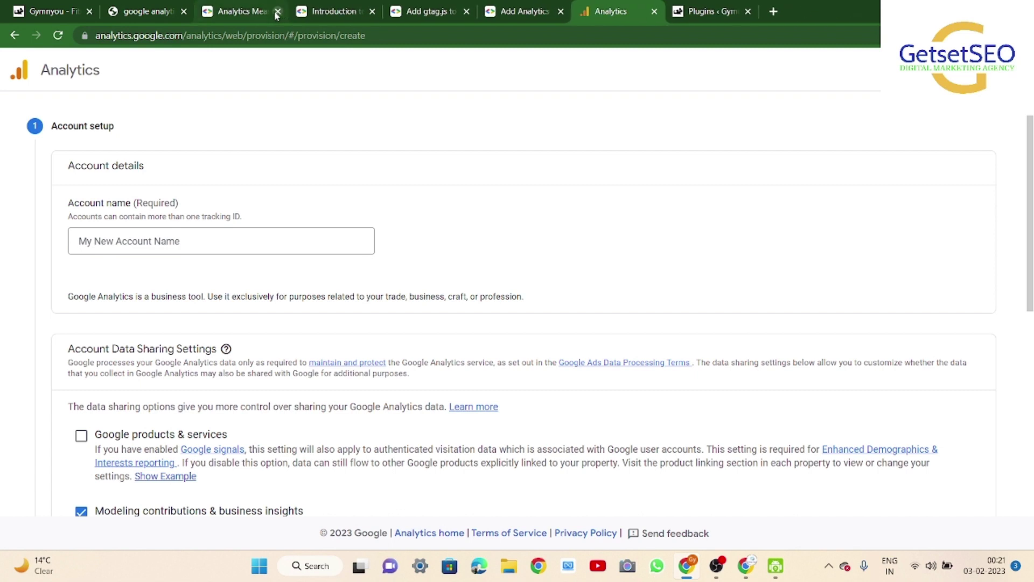
{"action": "left_click", "coordinate": [278, 11]}
{"action": "left_click", "coordinate": [277, 11]}
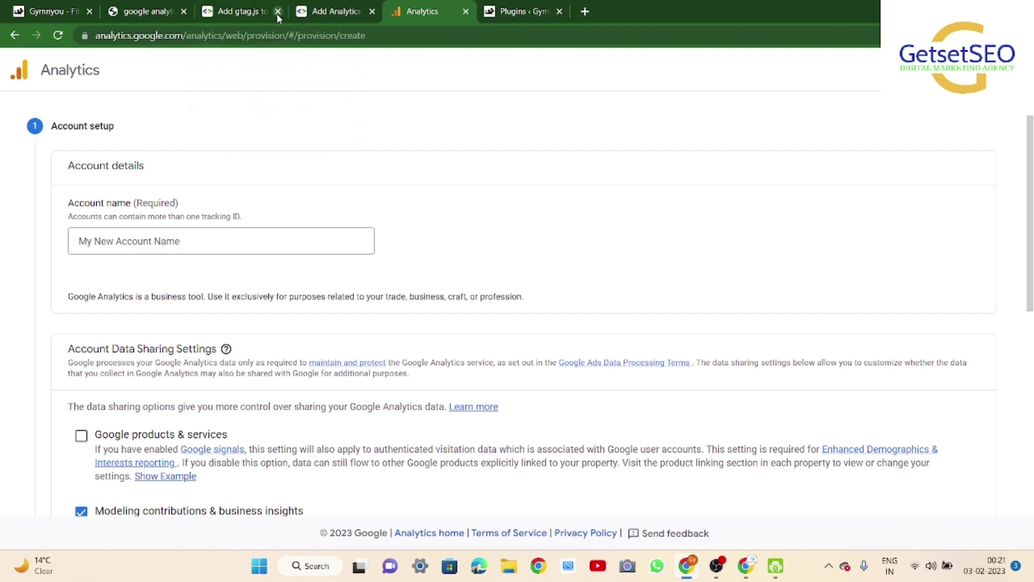
{"action": "left_click", "coordinate": [278, 11]}
{"action": "left_click", "coordinate": [278, 11]}
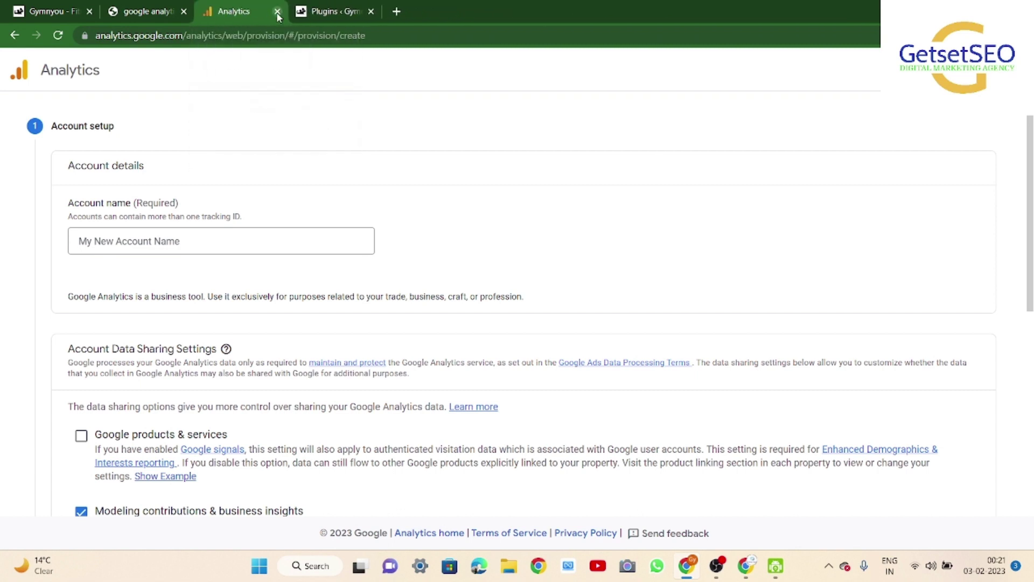
Step: Complete the account setup with the account name GymNYou and data sharing for Google products & services enabled
{"action": "left_click", "coordinate": [123, 252]}
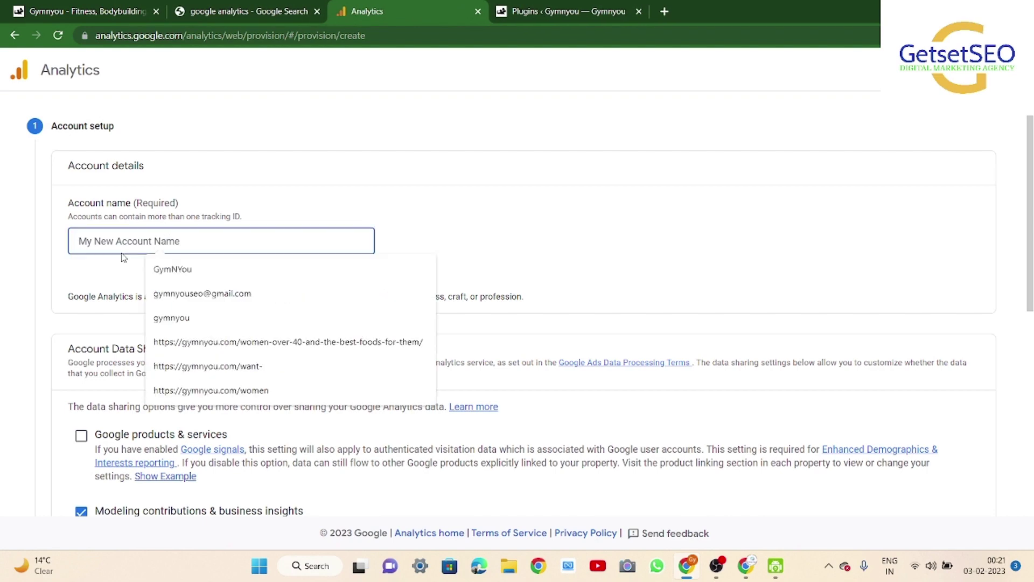
{"action": "left_click", "coordinate": [179, 269]}
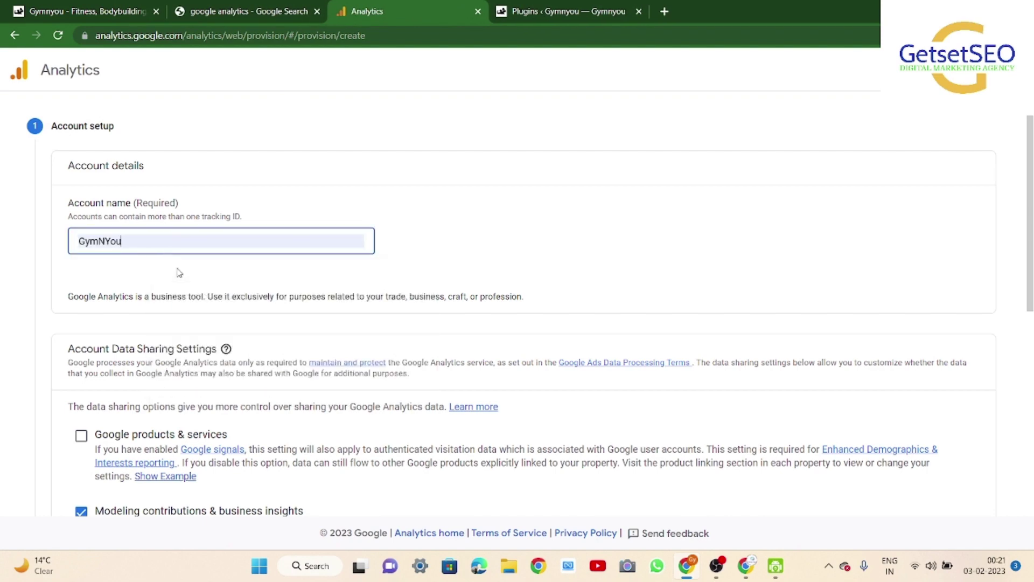
{"action": "scroll", "coordinate": [179, 272], "scroll_direction": "down", "scroll_amount": 2}
{"action": "scroll", "coordinate": [179, 272], "scroll_direction": "down", "scroll_amount": 2}
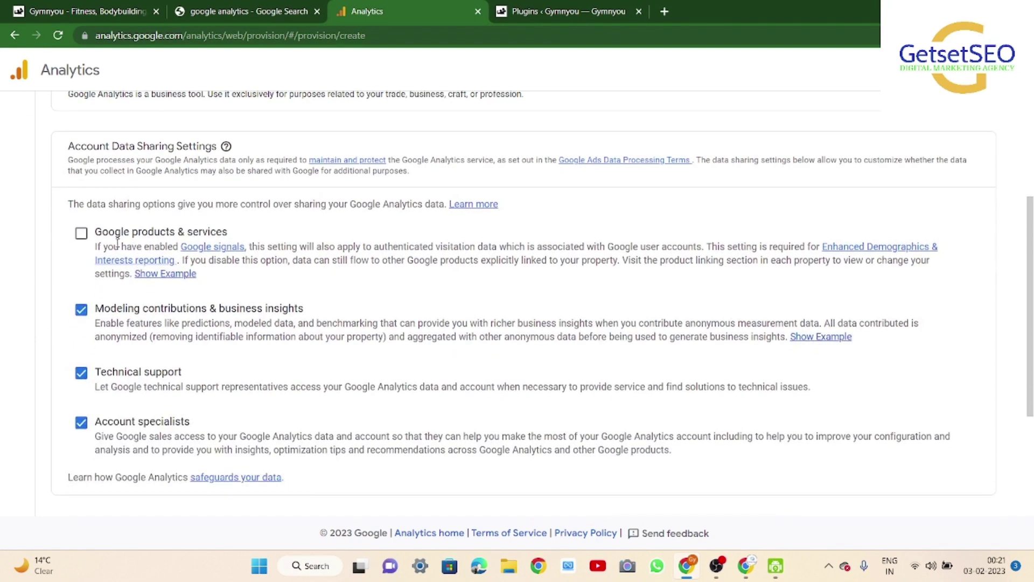
{"action": "scroll", "coordinate": [202, 225], "scroll_direction": "down", "scroll_amount": 1}
{"action": "left_click", "coordinate": [82, 197]}
{"action": "scroll", "coordinate": [189, 303], "scroll_direction": "down", "scroll_amount": 3}
{"action": "left_click", "coordinate": [76, 373]}
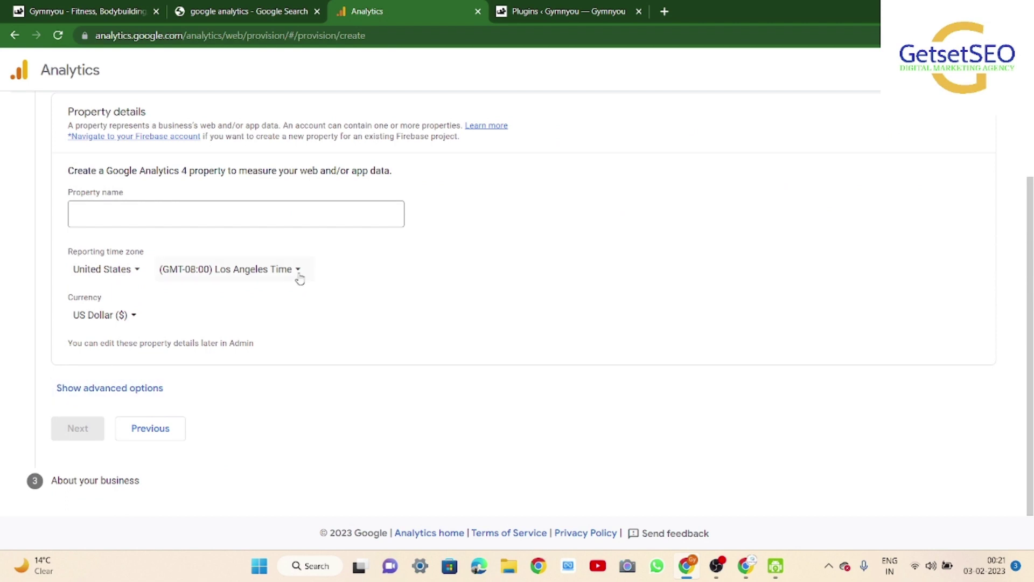
Step: Name the Google Analytics 4 property GymNYou and set its reporting time zone to India
{"action": "left_click", "coordinate": [129, 218]}
{"action": "type", "text": "GymNYou"}
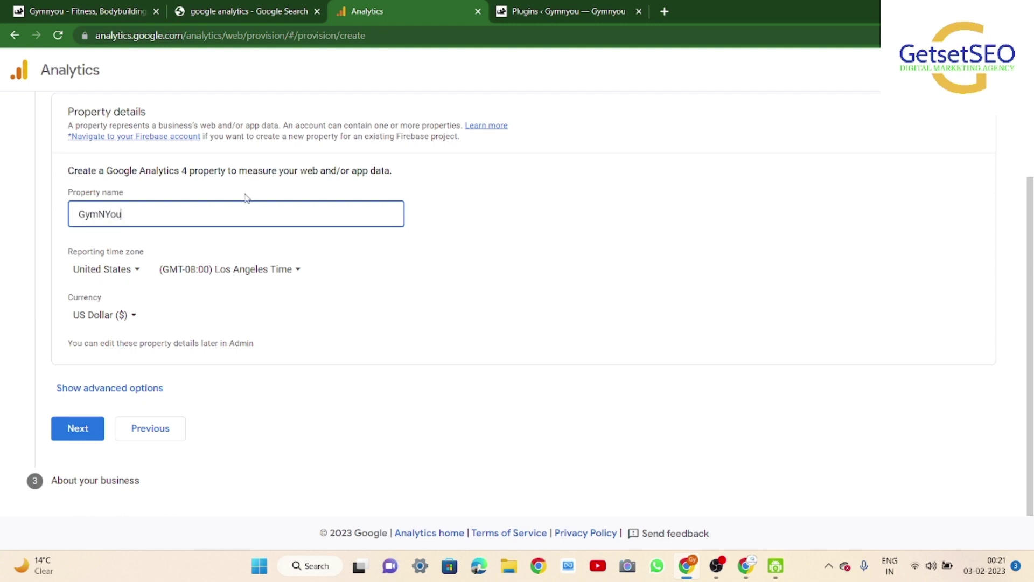
{"action": "left_click", "coordinate": [293, 270]}
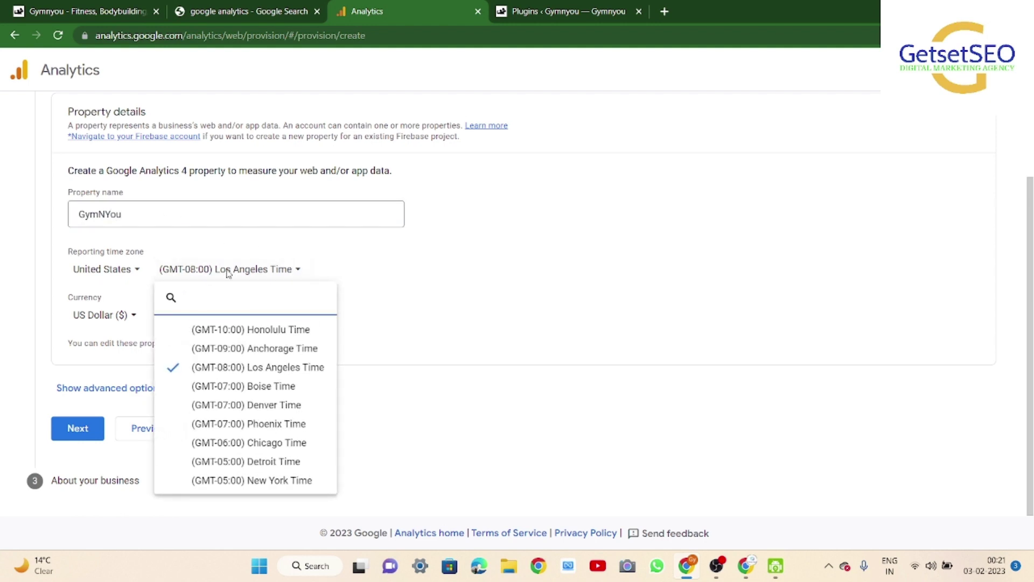
{"action": "left_click", "coordinate": [119, 274]}
{"action": "left_click", "coordinate": [135, 270]}
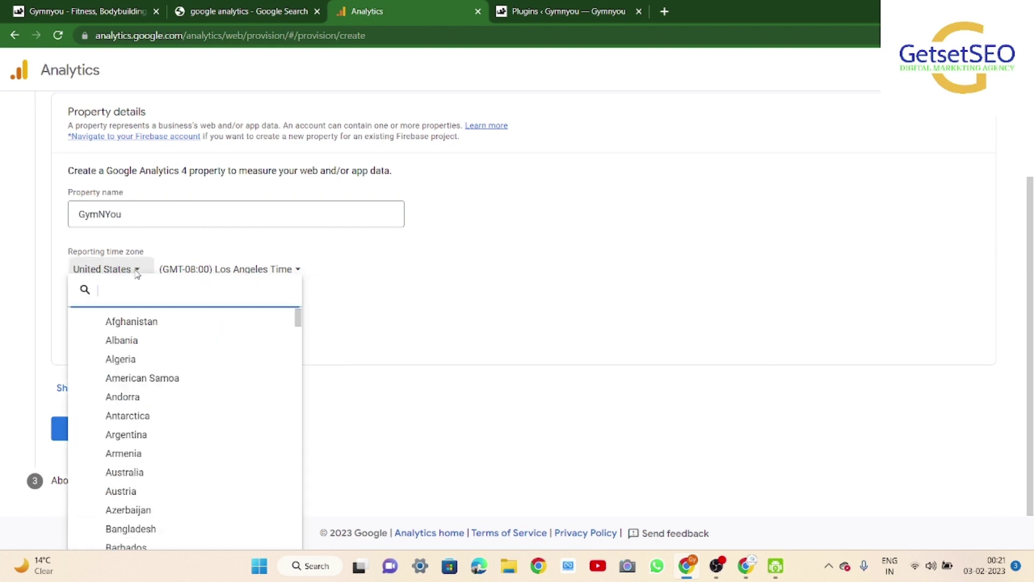
{"action": "type", "text": "india"}
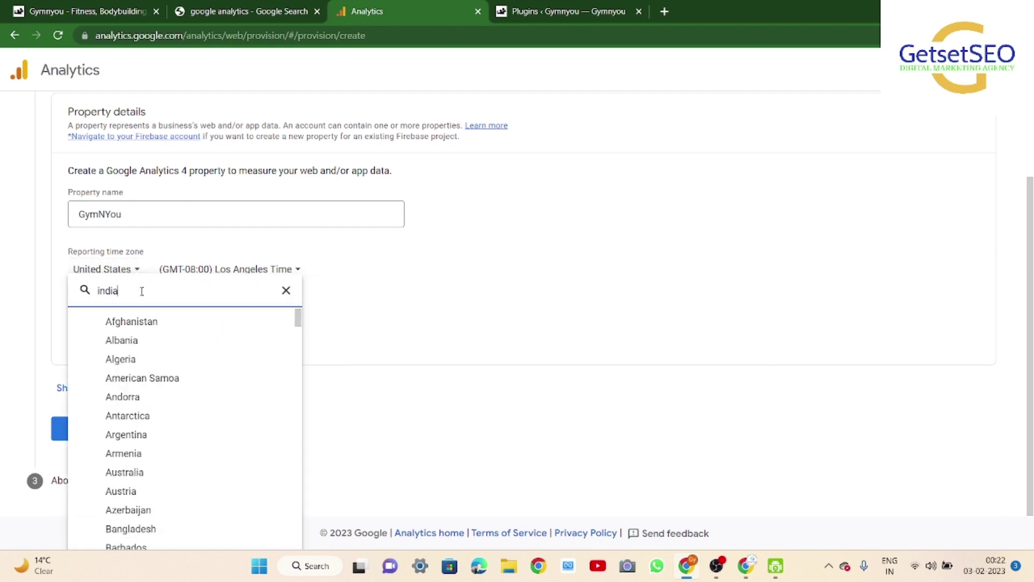
{"action": "left_click", "coordinate": [132, 342]}
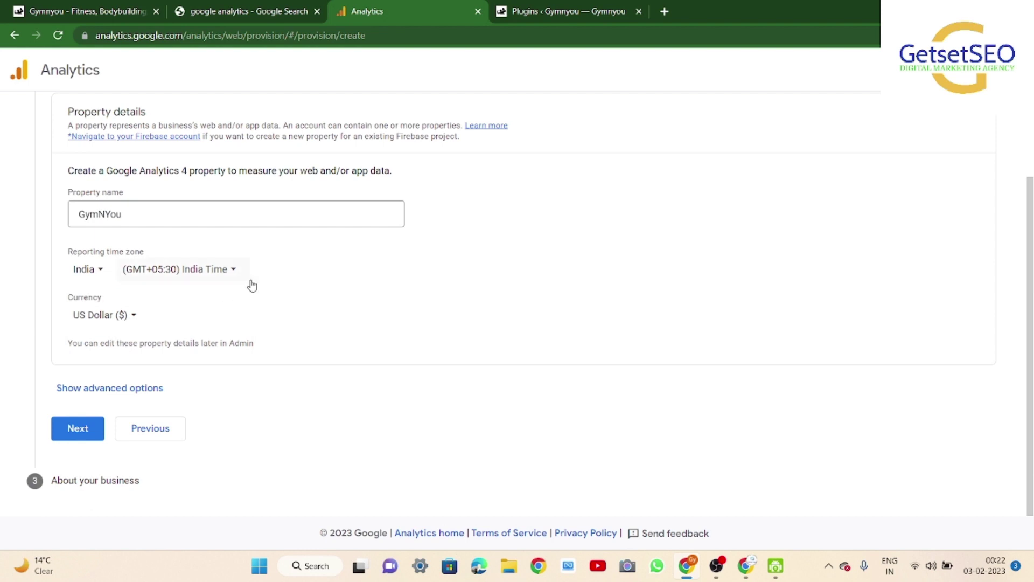
Step: Set the property's currency to Indian Rupee (₹) and continue to the business information
{"action": "left_click", "coordinate": [132, 316]}
{"action": "scroll", "coordinate": [176, 211], "scroll_direction": "down", "scroll_amount": 5}
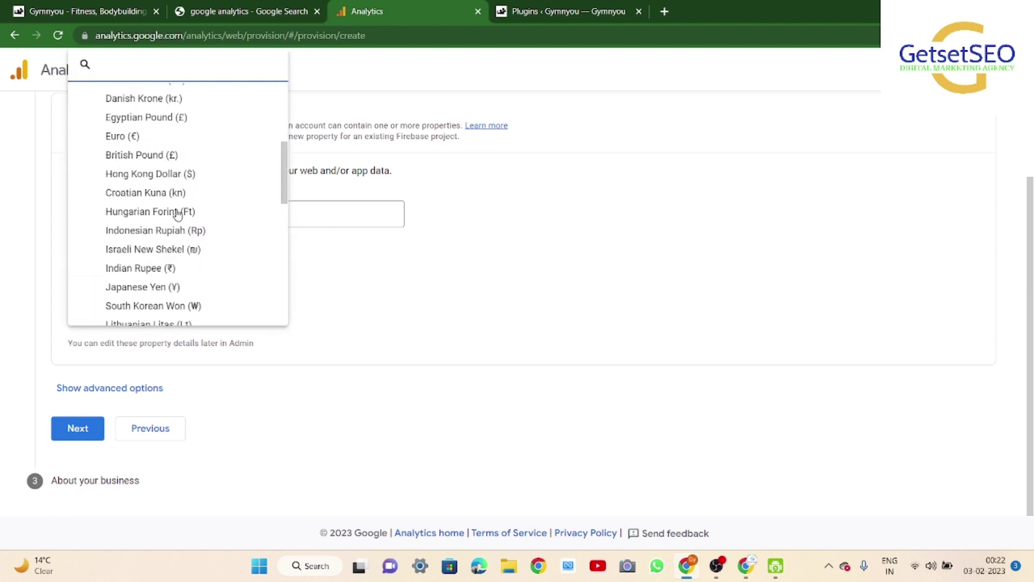
{"action": "left_click", "coordinate": [120, 248]}
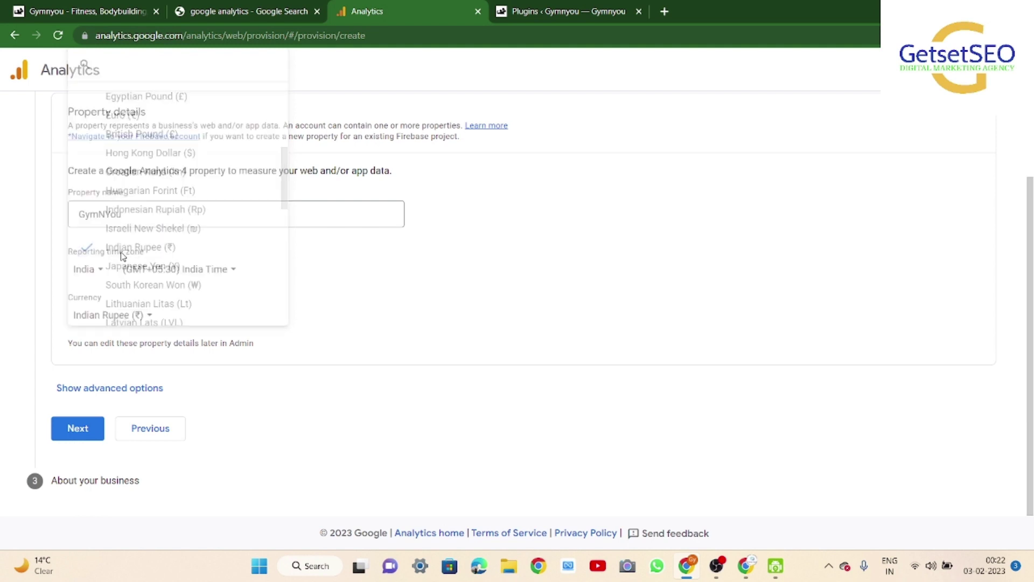
{"action": "left_click", "coordinate": [79, 427]}
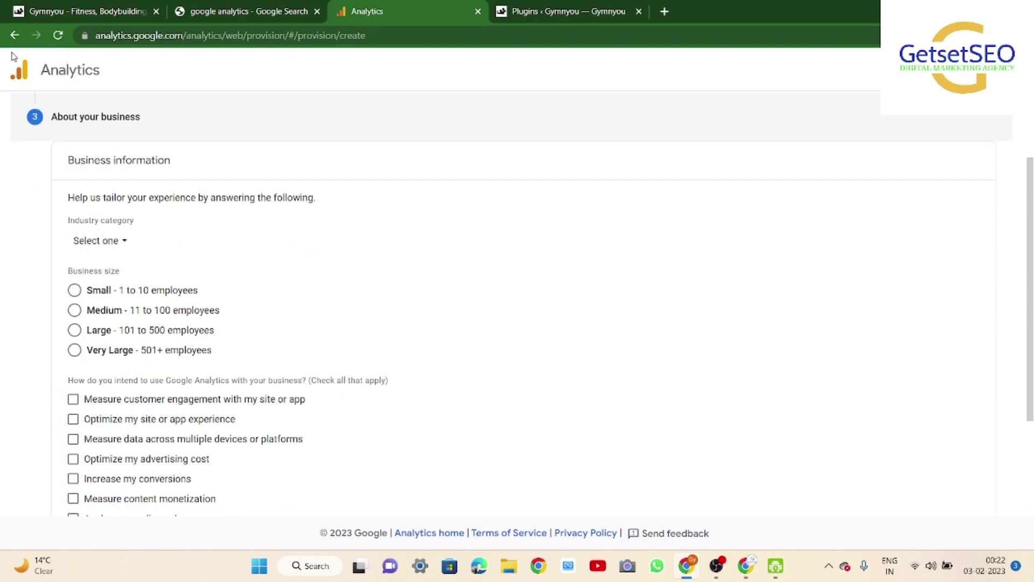
Step: Return to the property setup and show its advanced options for creating a Universal Analytics property
{"action": "scroll", "coordinate": [127, 195], "scroll_direction": "up", "scroll_amount": 2}
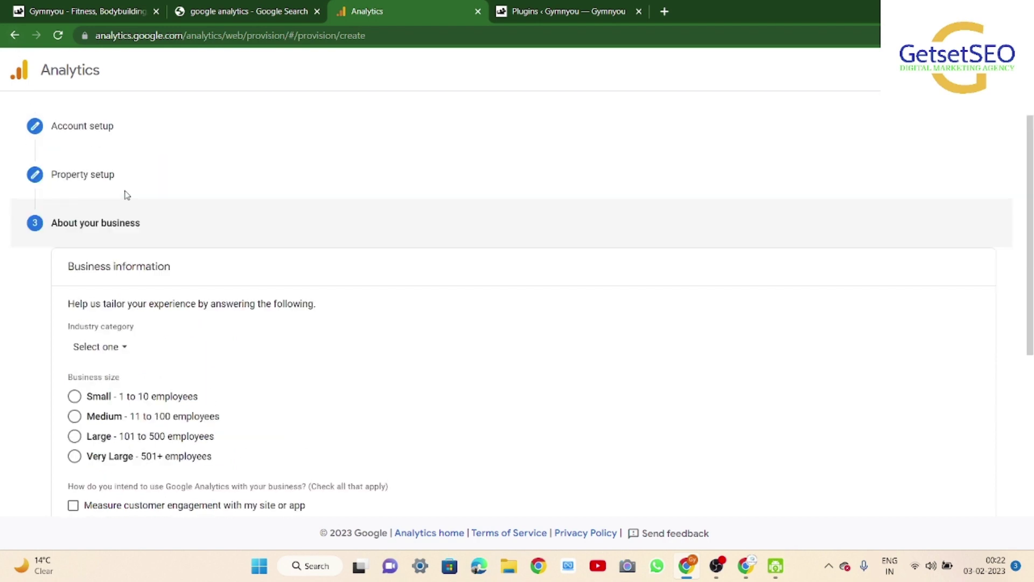
{"action": "left_click", "coordinate": [77, 175]}
{"action": "scroll", "coordinate": [184, 335], "scroll_direction": "down", "scroll_amount": 2}
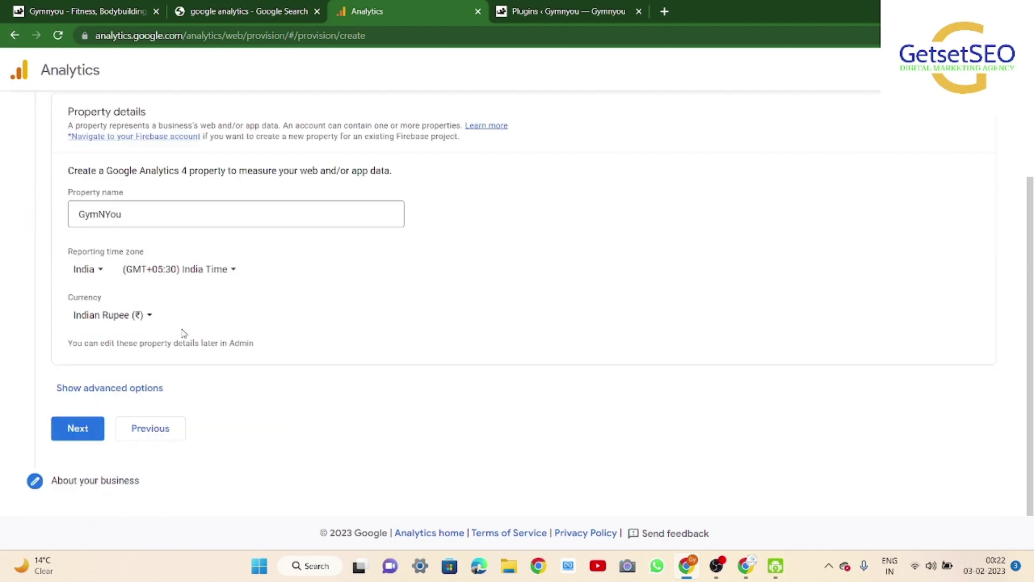
{"action": "left_click", "coordinate": [114, 388]}
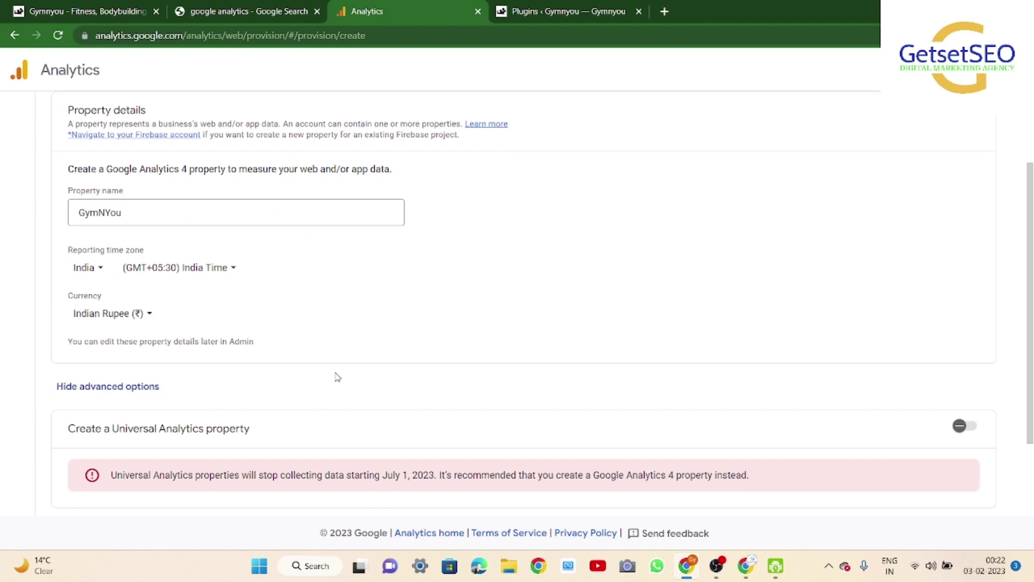
Step: Enable creating a Universal Analytics property, choosing both a Google Analytics 4 and a Universal Analytics property with enhanced measurement enabled
{"action": "scroll", "coordinate": [335, 375], "scroll_direction": "down", "scroll_amount": 2}
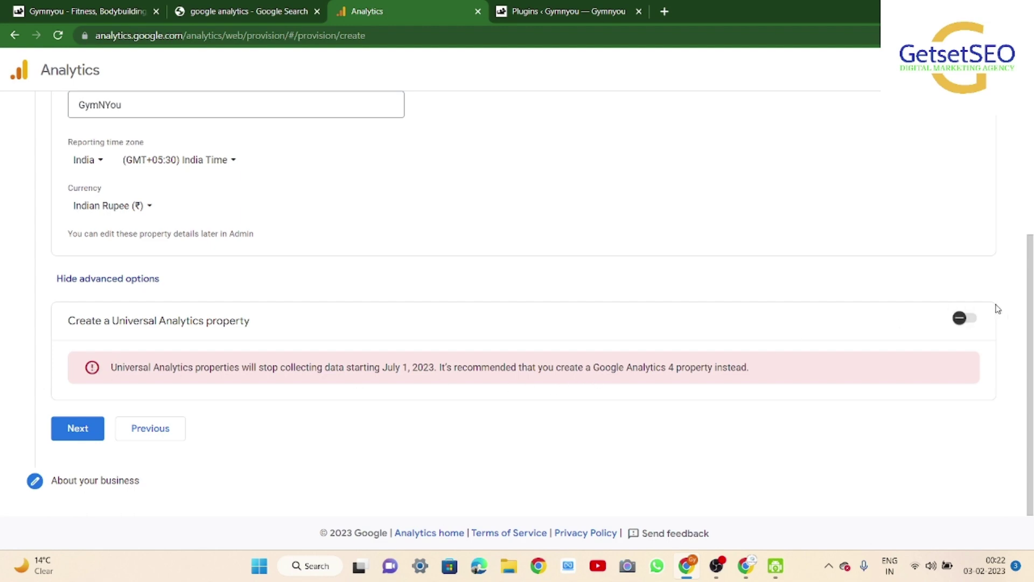
{"action": "left_click", "coordinate": [973, 321]}
{"action": "scroll", "coordinate": [513, 353], "scroll_direction": "down", "scroll_amount": 3}
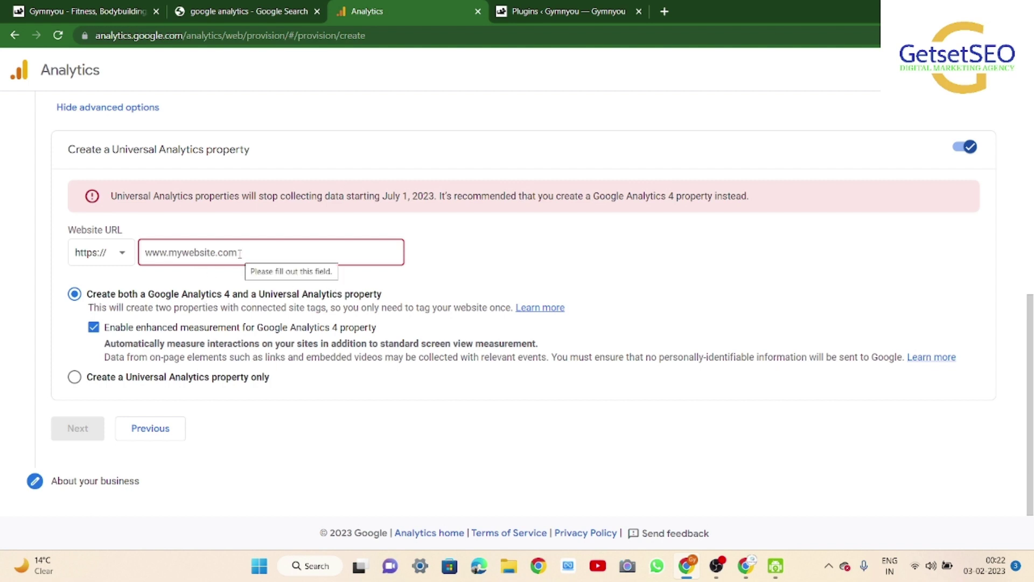
{"action": "left_click", "coordinate": [156, 377]}
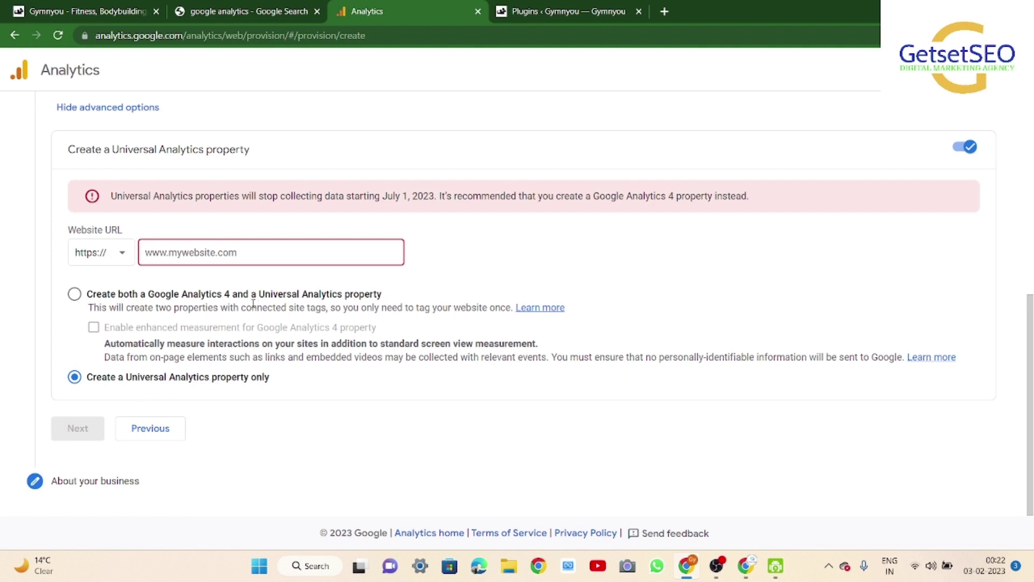
{"action": "left_click", "coordinate": [75, 294]}
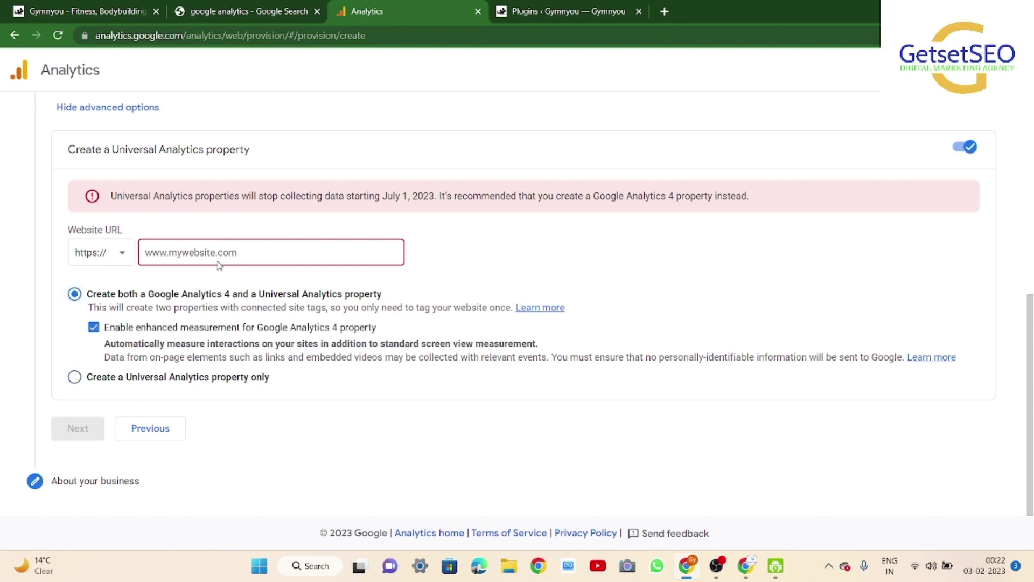
{"action": "scroll", "coordinate": [270, 243], "scroll_direction": "up", "scroll_amount": 1}
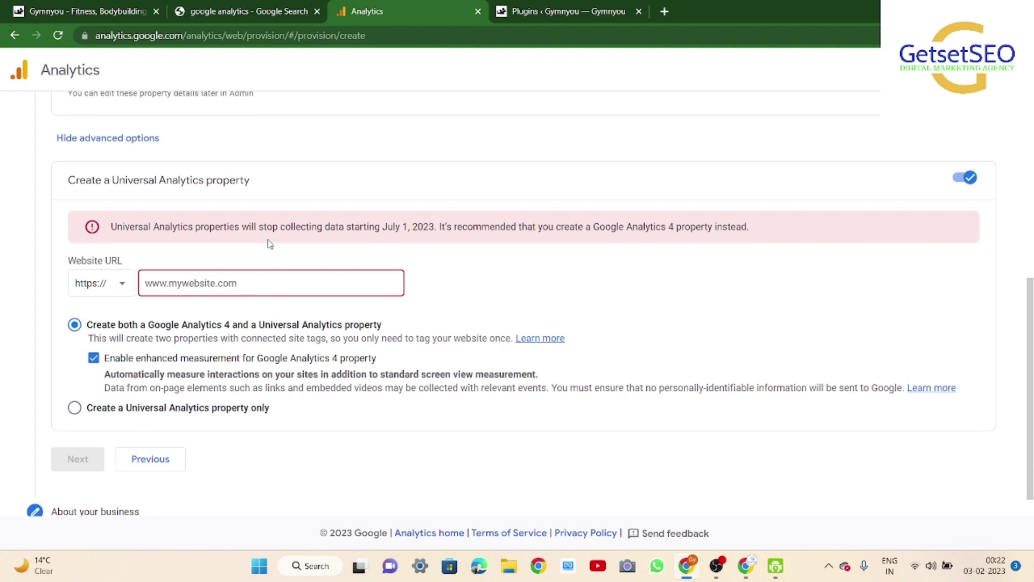
{"action": "scroll", "coordinate": [221, 248], "scroll_direction": "up", "scroll_amount": 1}
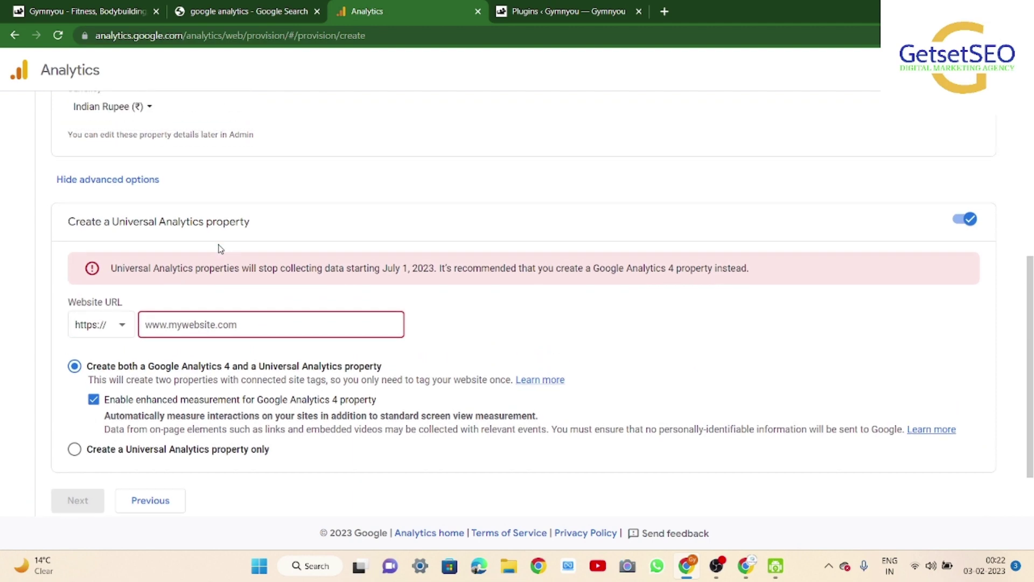
Step: Copy the address of the open Gymnyou site and paste it as the Universal Analytics website URL
{"action": "left_click", "coordinate": [89, 11]}
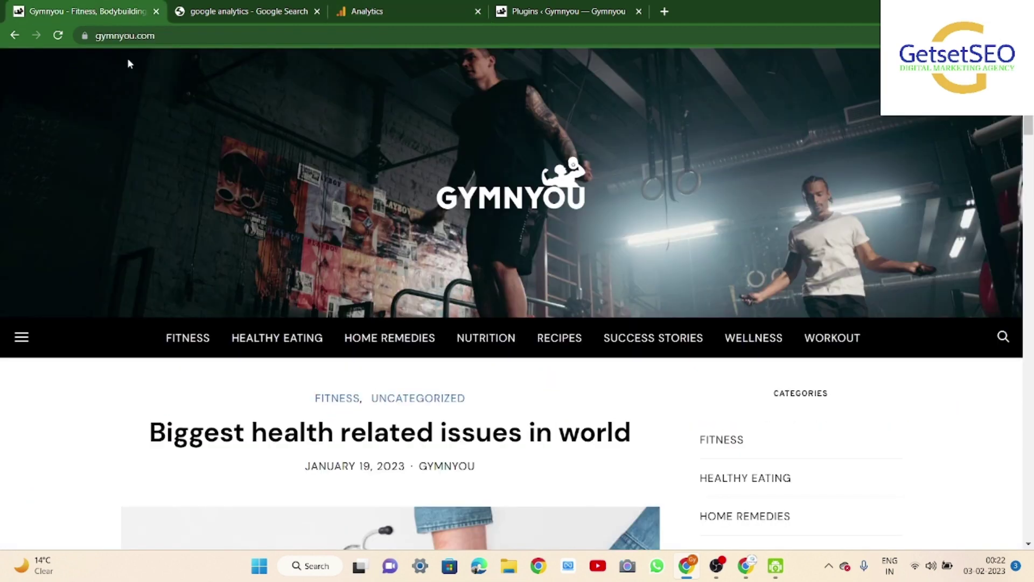
{"action": "left_click", "coordinate": [184, 36]}
{"action": "key", "text": "ctrl+c"}
{"action": "left_click", "coordinate": [372, 12]}
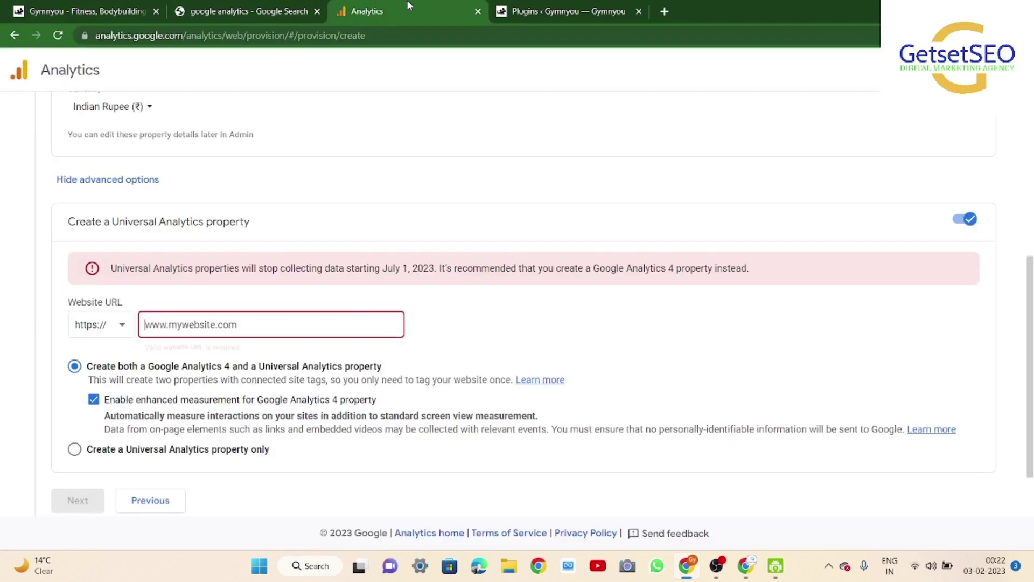
{"action": "key", "text": "ctrl+v"}
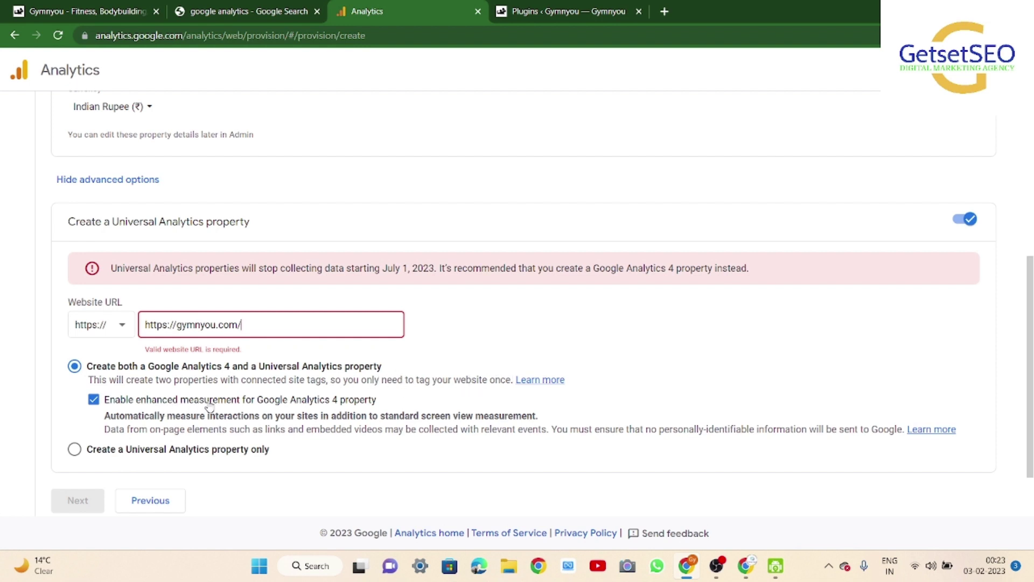
Step: Strip the pasted website URL down to gymnyou.com and continue to the business information
{"action": "scroll", "coordinate": [397, 410], "scroll_direction": "down", "scroll_amount": 1}
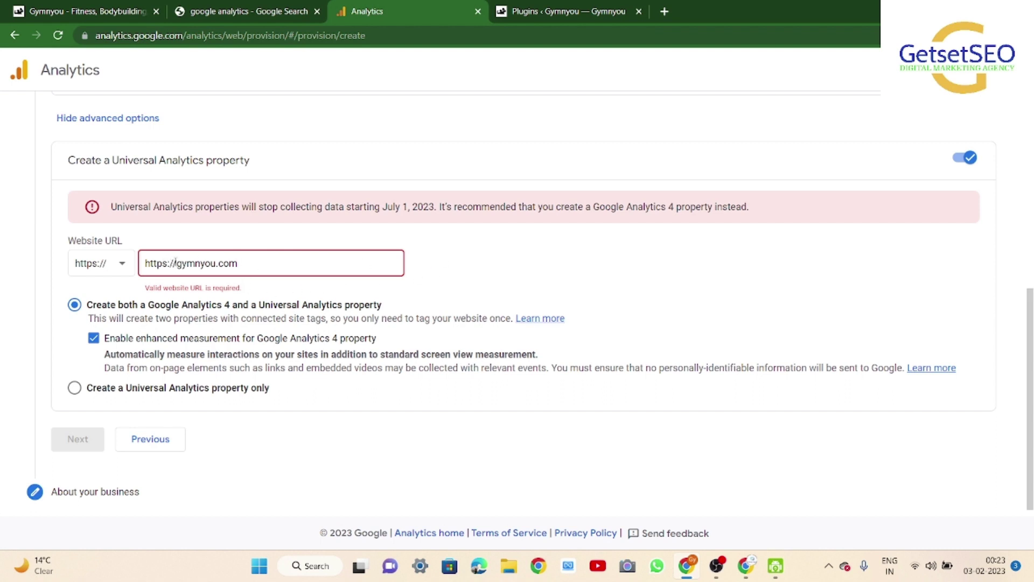
{"action": "left_click_drag", "start_coordinate": [178, 264], "coordinate": [126, 272]}
{"action": "key", "text": "BackSpace"}
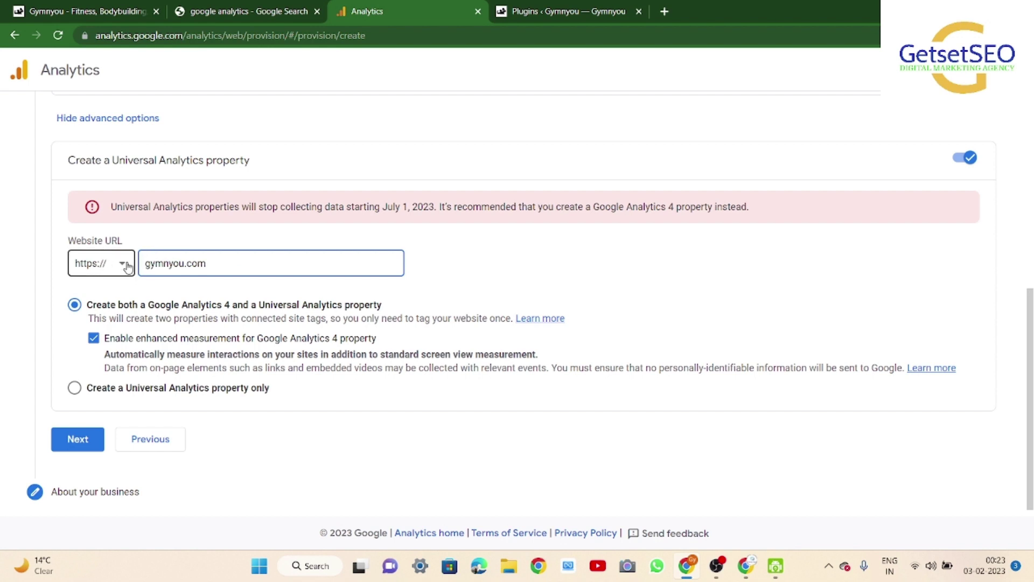
{"action": "left_click", "coordinate": [468, 274]}
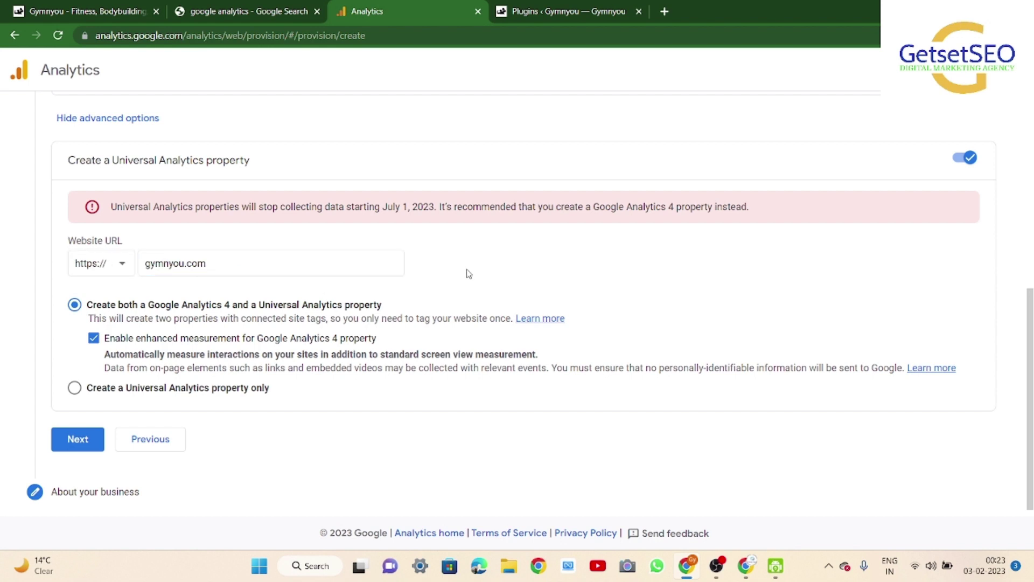
{"action": "scroll", "coordinate": [467, 274], "scroll_direction": "down", "scroll_amount": 1}
{"action": "left_click", "coordinate": [75, 428]}
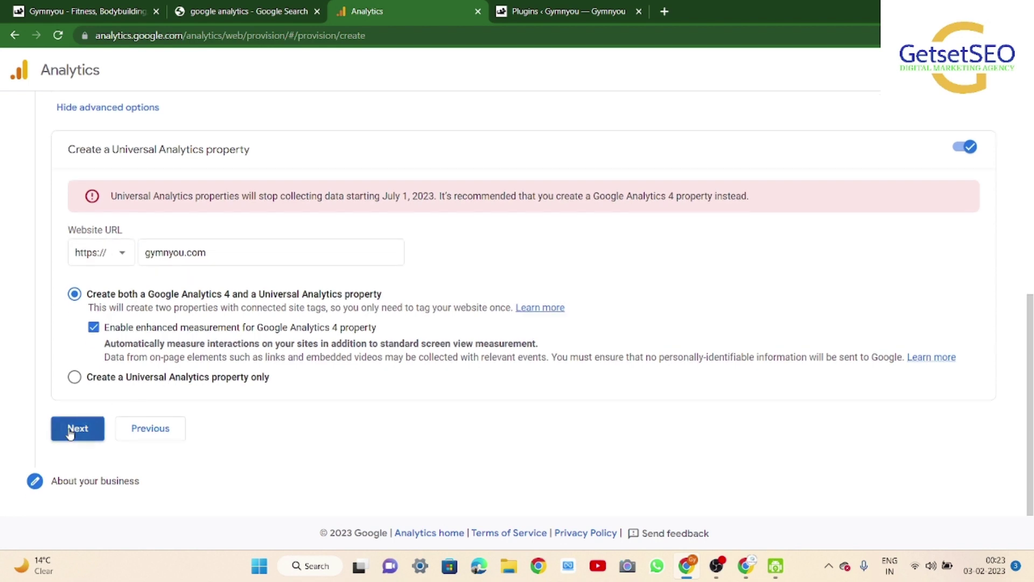
Step: Set the business size to Small (1 to 10 employees) and the industry category to Health
{"action": "left_click", "coordinate": [75, 137]}
{"action": "scroll", "coordinate": [148, 131], "scroll_direction": "up", "scroll_amount": 1}
{"action": "scroll", "coordinate": [149, 129], "scroll_direction": "up", "scroll_amount": 1}
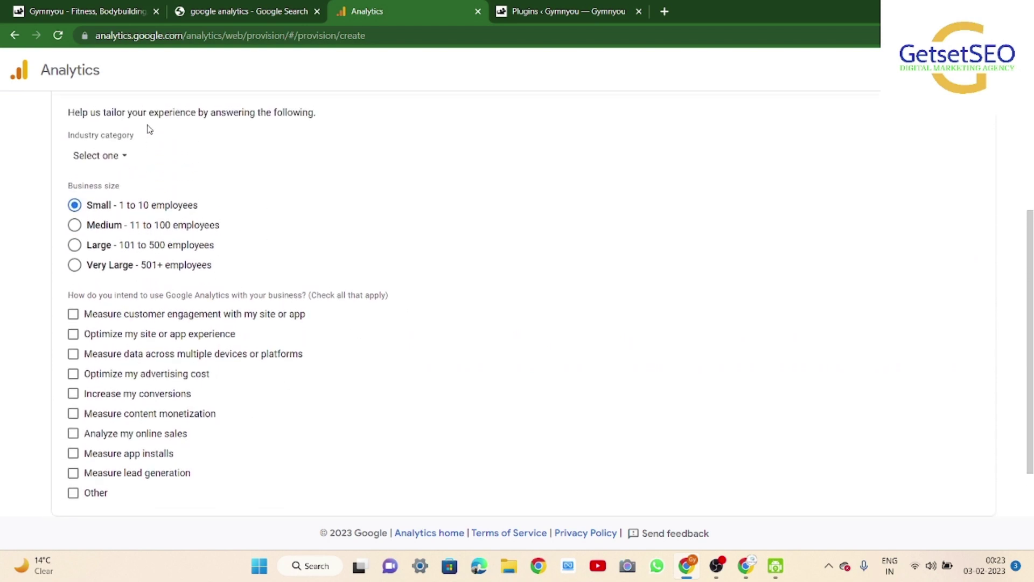
{"action": "left_click", "coordinate": [127, 157]}
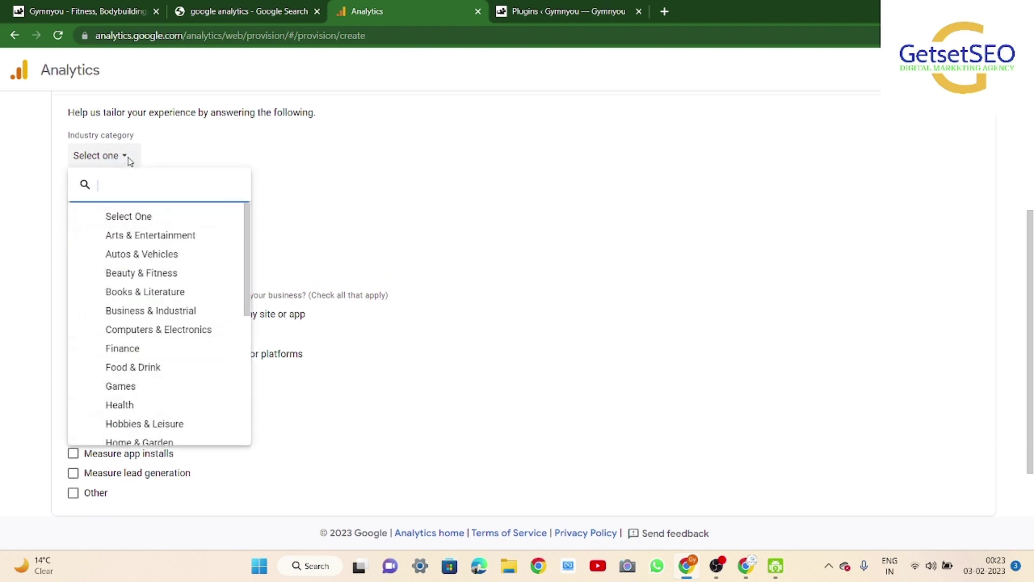
{"action": "type", "text": "heaalt"}
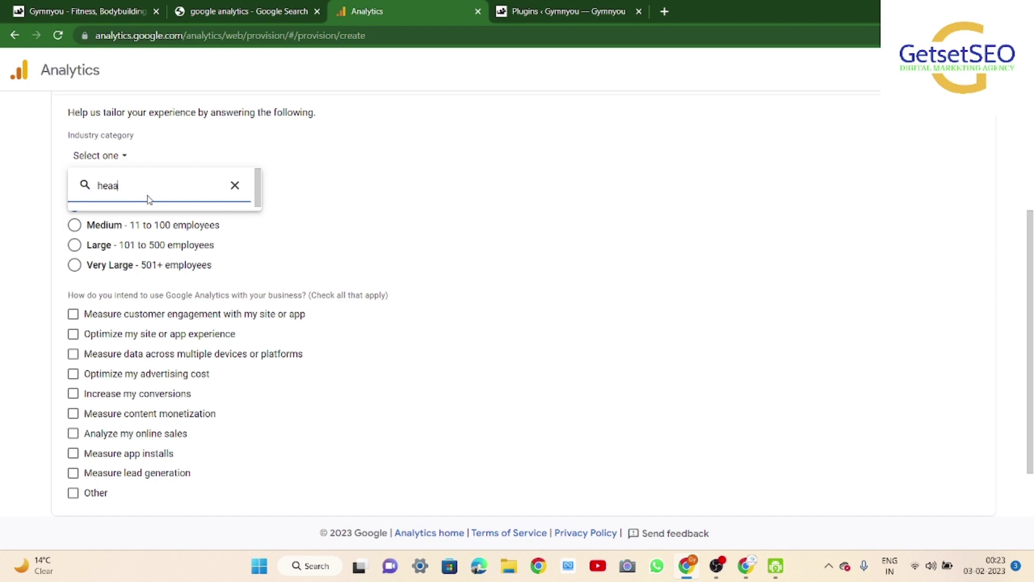
{"action": "key", "text": "BackSpace"}
{"action": "left_click", "coordinate": [129, 214]}
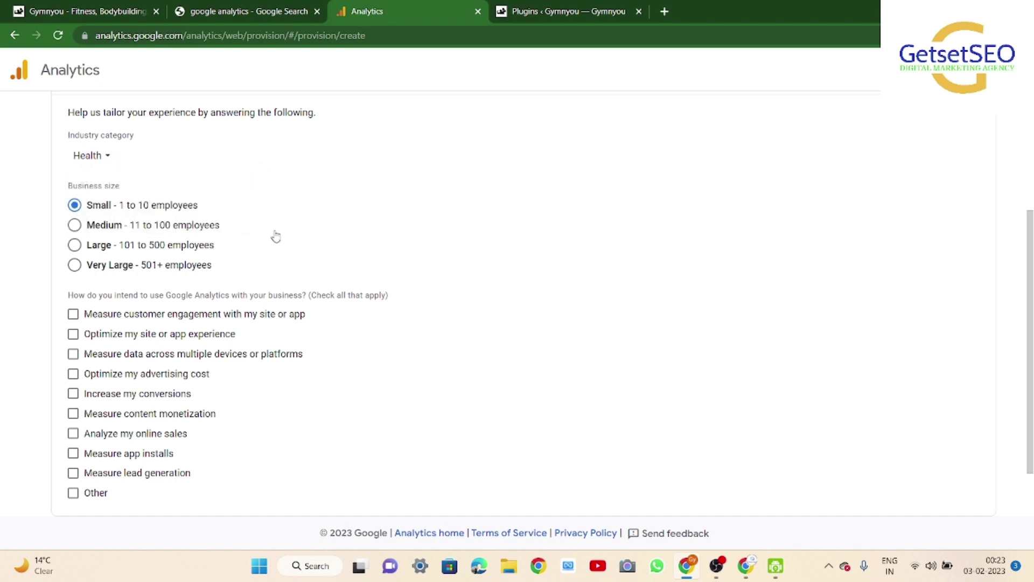
Step: Select all the intended uses of Google Analytics for the business, from customer engagement to lead generation, leaving out Other
{"action": "scroll", "coordinate": [153, 246], "scroll_direction": "down", "scroll_amount": 1}
{"action": "left_click", "coordinate": [73, 253]}
{"action": "left_click", "coordinate": [72, 273]}
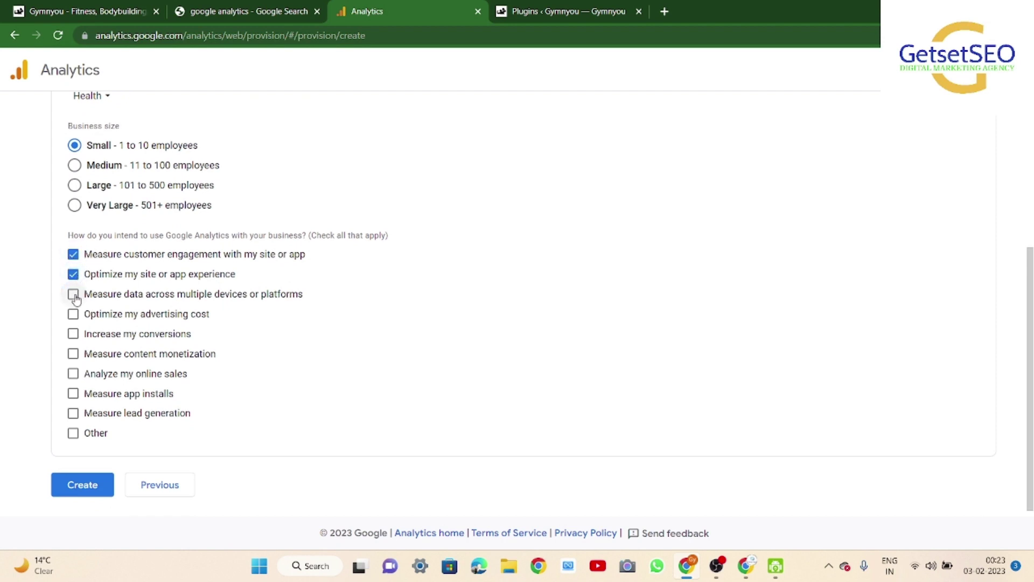
{"action": "left_click", "coordinate": [74, 294]}
{"action": "left_click", "coordinate": [72, 314]}
{"action": "left_click", "coordinate": [72, 334]}
{"action": "left_click", "coordinate": [73, 354]}
{"action": "left_click", "coordinate": [72, 376]}
{"action": "left_click", "coordinate": [72, 393]}
{"action": "left_click", "coordinate": [72, 413]}
{"action": "left_click", "coordinate": [75, 432]}
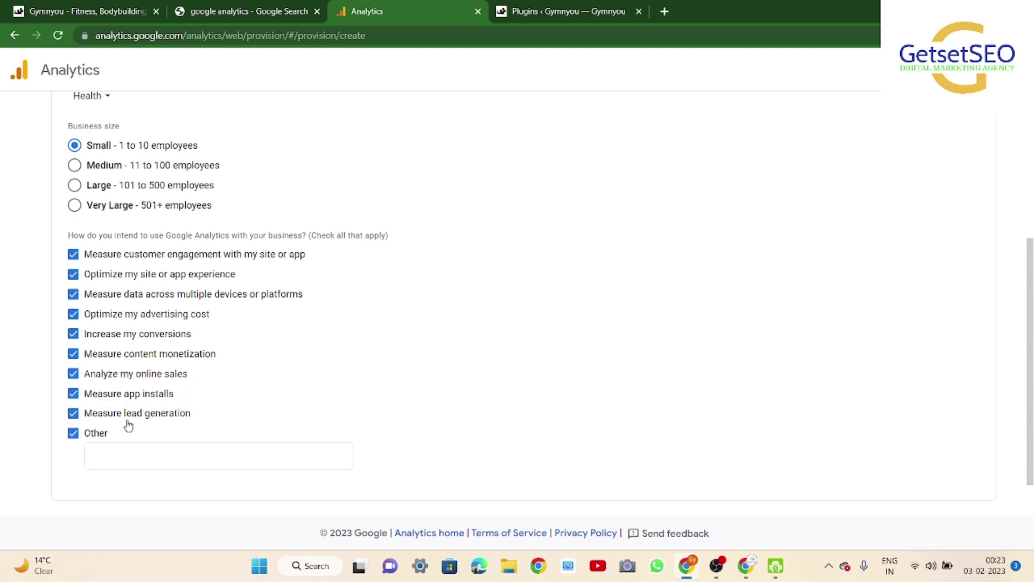
{"action": "scroll", "coordinate": [271, 439], "scroll_direction": "down", "scroll_amount": 1}
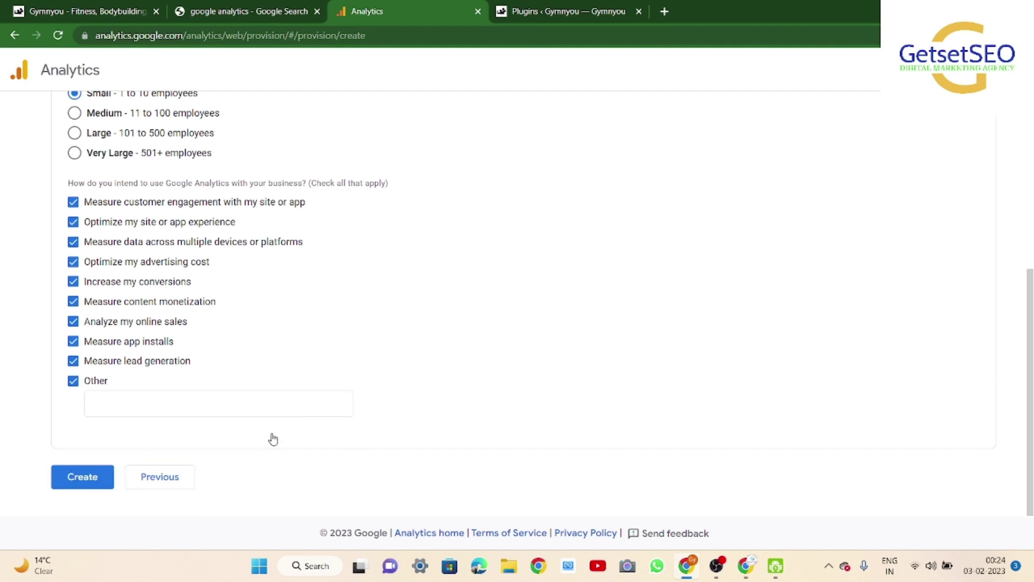
{"action": "left_click", "coordinate": [75, 384]}
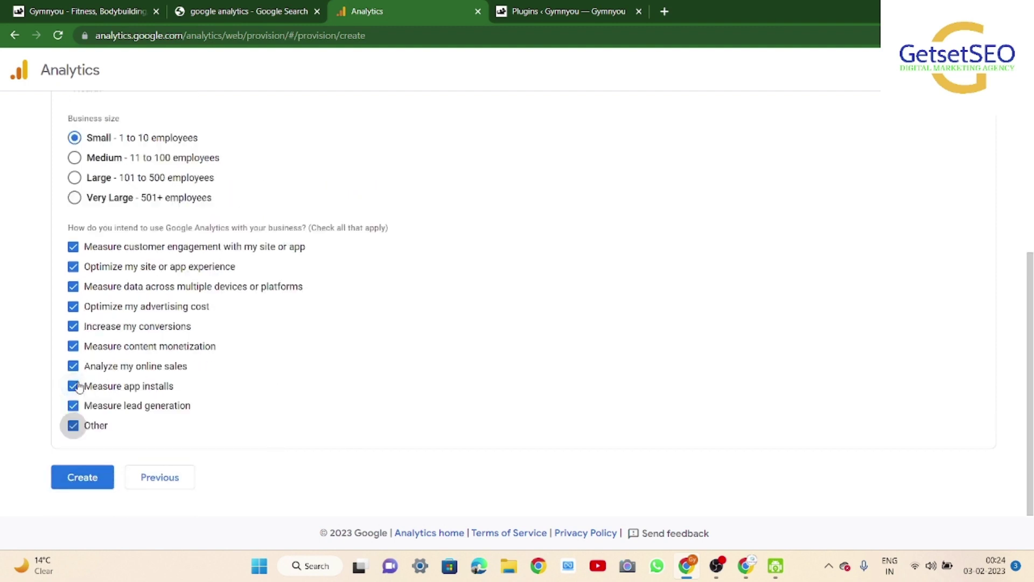
Step: Submit the account creation and set the country of the Terms of Service Agreement to India
{"action": "left_click", "coordinate": [67, 483]}
{"action": "left_click", "coordinate": [399, 188]}
{"action": "type", "text": "in"}
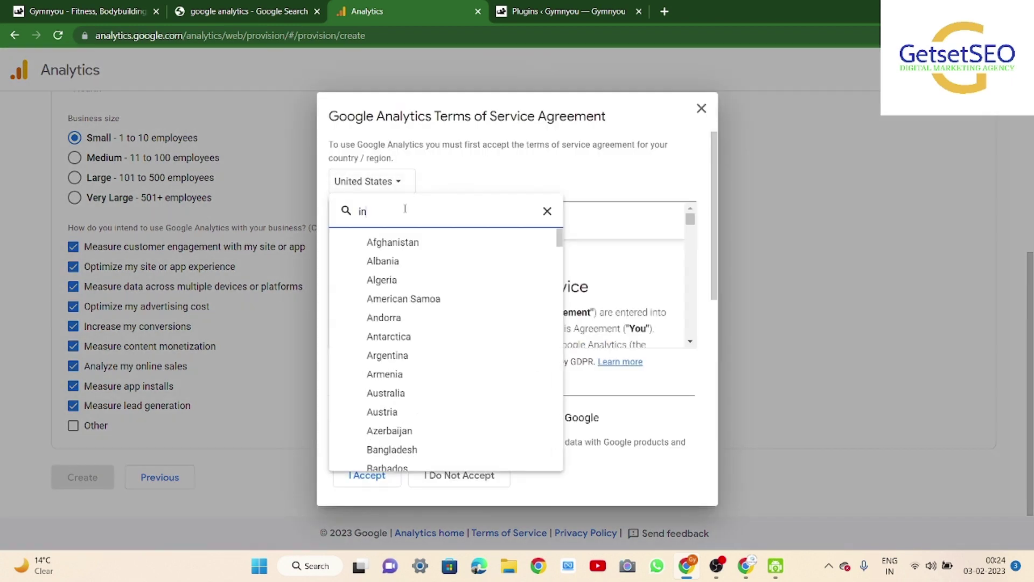
{"action": "type", "text": "d"}
{"action": "left_click", "coordinate": [377, 261]}
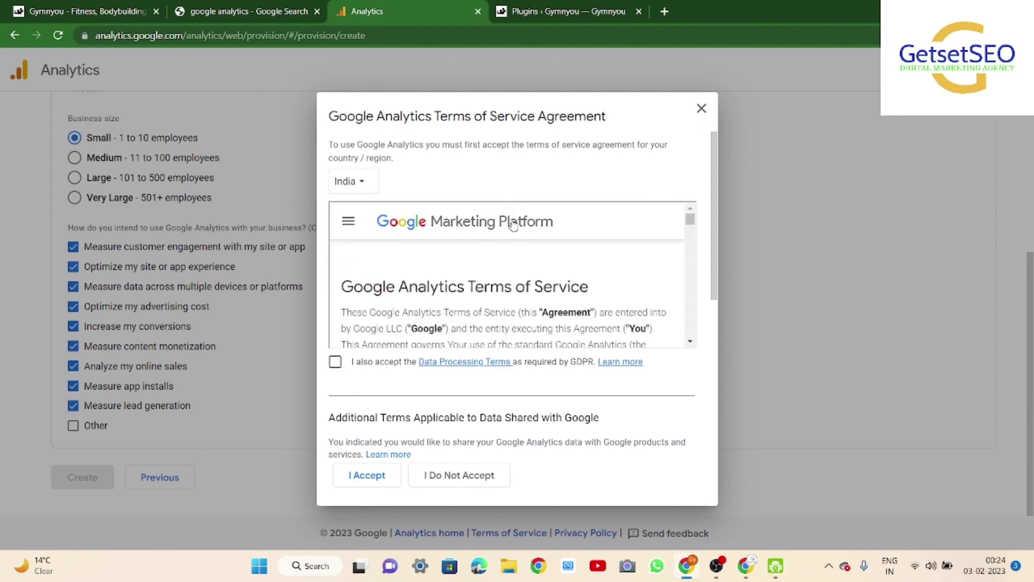
Step: Go through the Google Analytics Terms of Service and agree to the Data Processing Terms required by GDPR
{"action": "scroll", "coordinate": [512, 232], "scroll_direction": "down", "scroll_amount": 3}
{"action": "scroll", "coordinate": [512, 232], "scroll_direction": "down", "scroll_amount": 20}
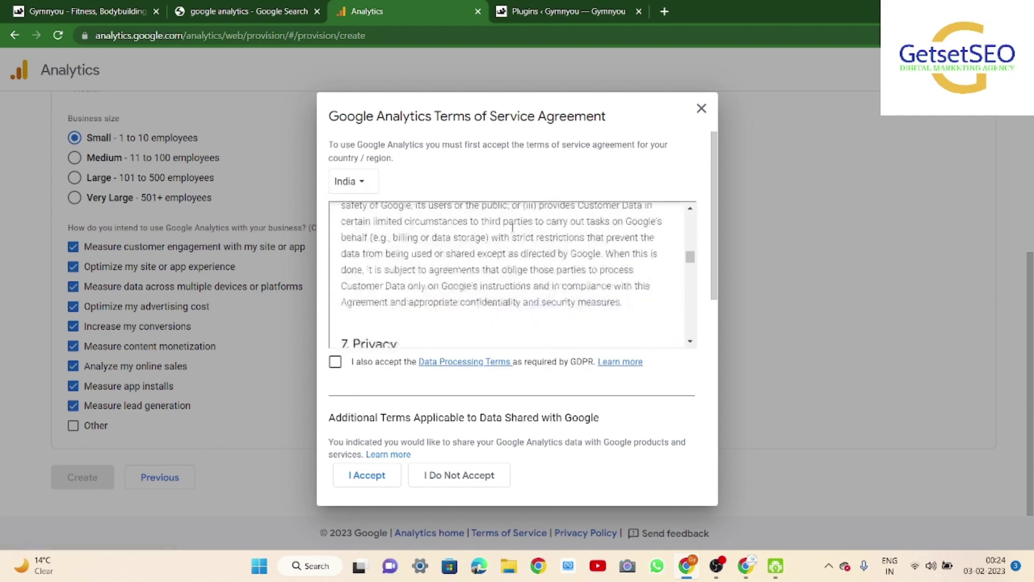
{"action": "scroll", "coordinate": [512, 233], "scroll_direction": "down", "scroll_amount": 15}
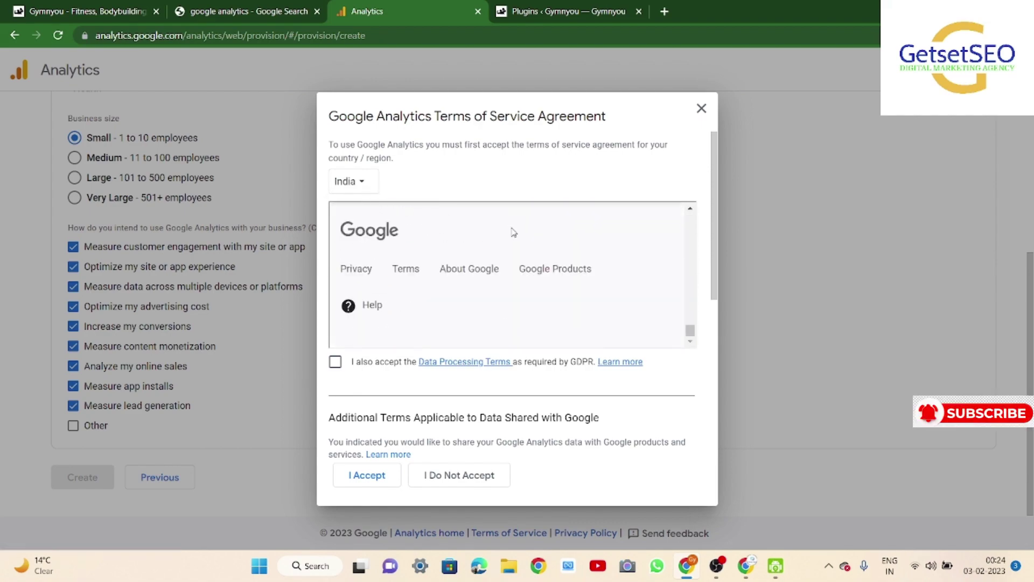
{"action": "left_click", "coordinate": [335, 362]}
Step: Agree to the Measurement Controller-Controller Data Protection Terms for shared data and accept the whole Terms of Service Agreement
{"action": "scroll", "coordinate": [491, 368], "scroll_direction": "down", "scroll_amount": 3}
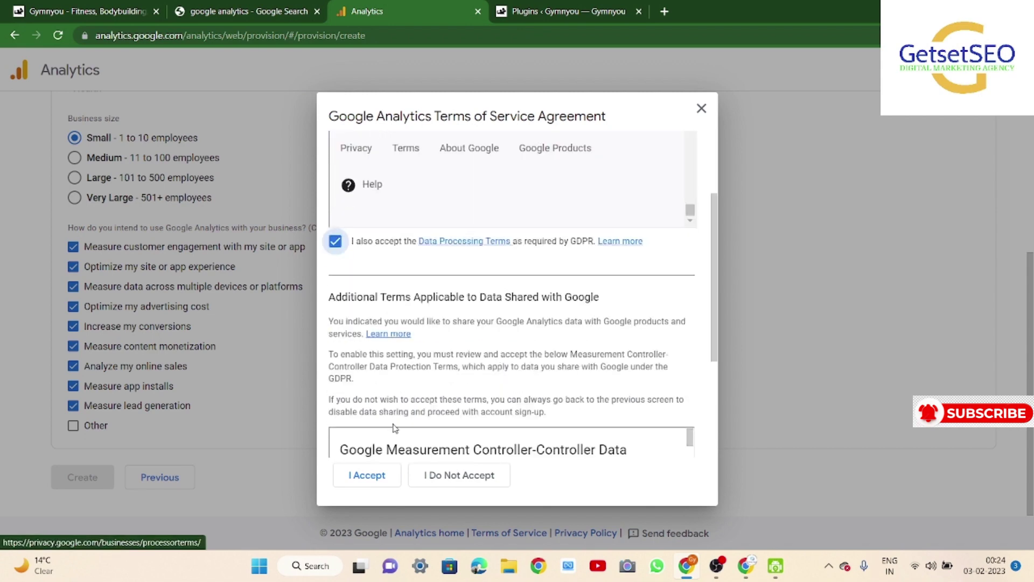
{"action": "scroll", "coordinate": [485, 365], "scroll_direction": "down", "scroll_amount": 3}
{"action": "scroll", "coordinate": [480, 362], "scroll_direction": "down", "scroll_amount": 10}
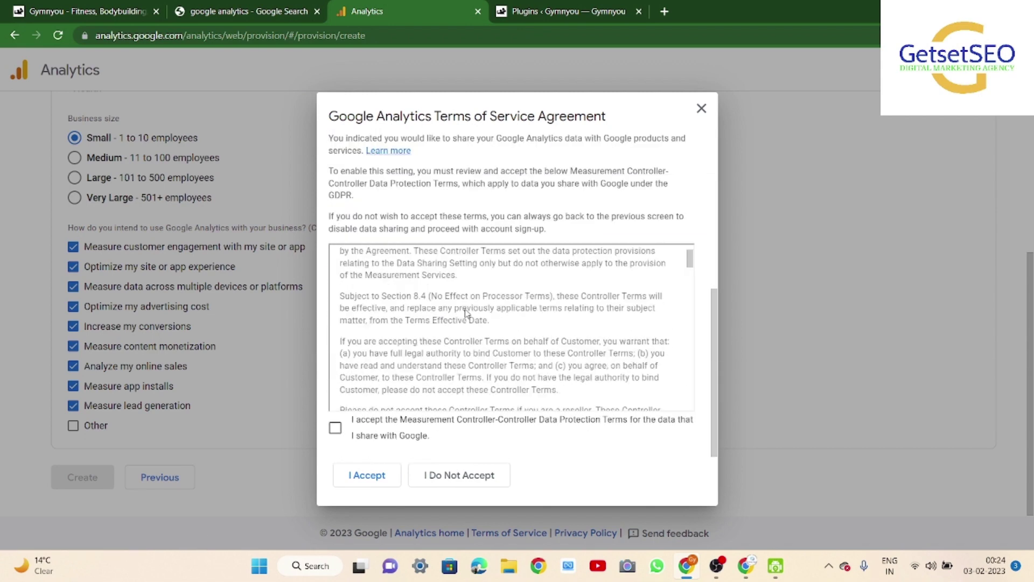
{"action": "scroll", "coordinate": [466, 308], "scroll_direction": "down", "scroll_amount": 5}
{"action": "left_click", "coordinate": [335, 427]}
{"action": "scroll", "coordinate": [424, 385], "scroll_direction": "down", "scroll_amount": 5}
{"action": "scroll", "coordinate": [424, 384], "scroll_direction": "down", "scroll_amount": 10}
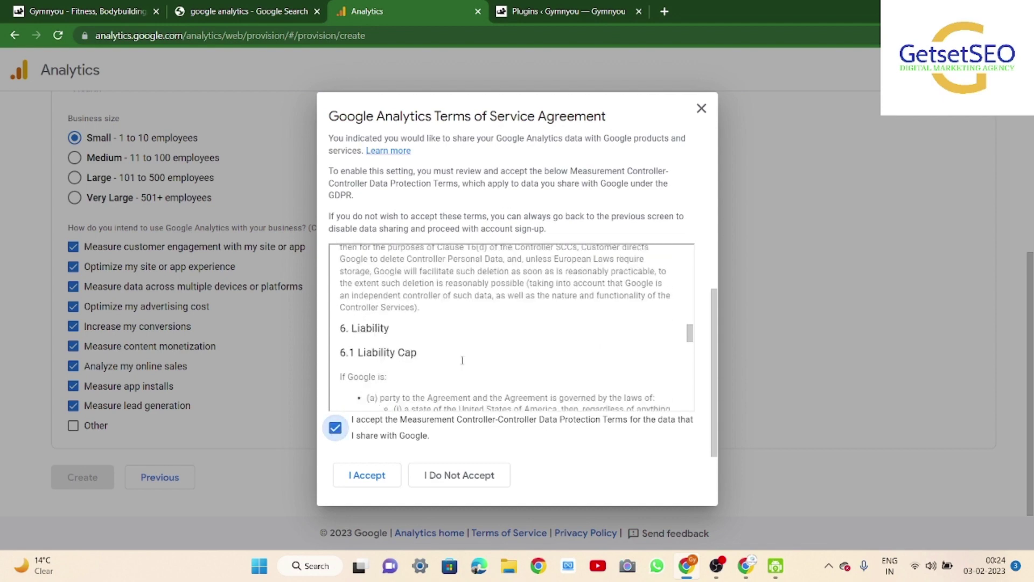
{"action": "left_click", "coordinate": [354, 476]}
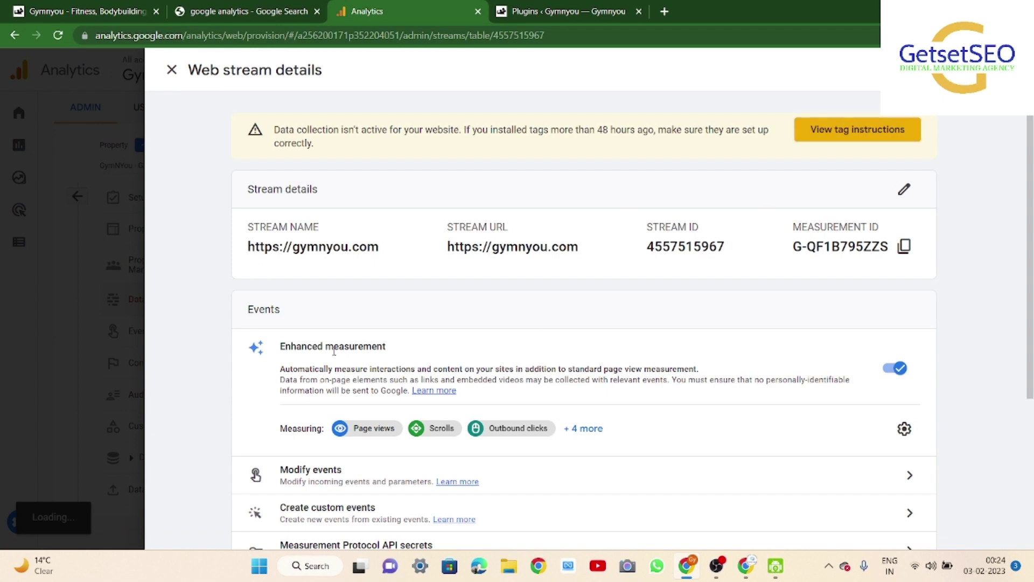
{"action": "scroll", "coordinate": [559, 329], "scroll_direction": "down", "scroll_amount": 4}
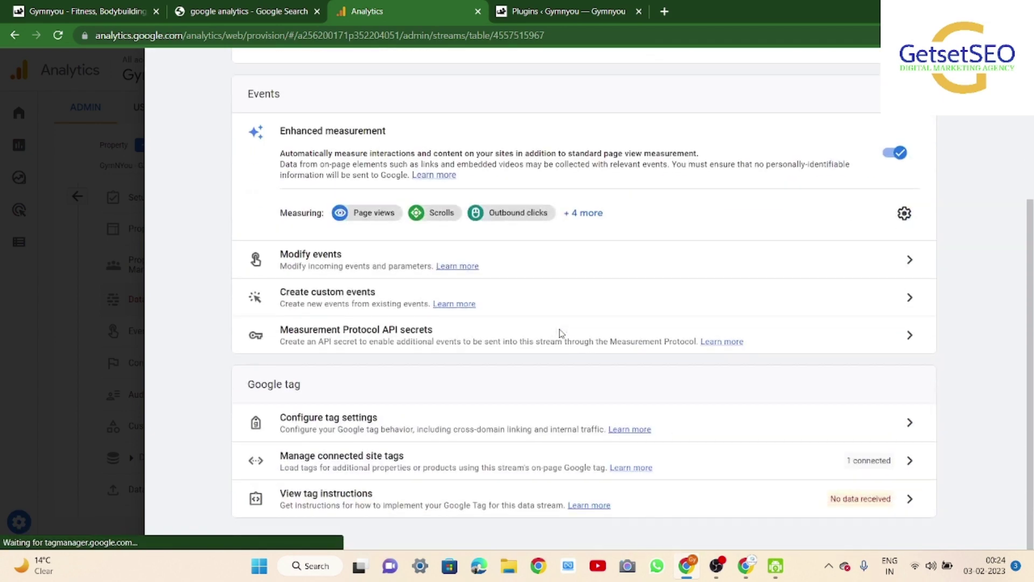
{"action": "scroll", "coordinate": [560, 334], "scroll_direction": "up", "scroll_amount": 4}
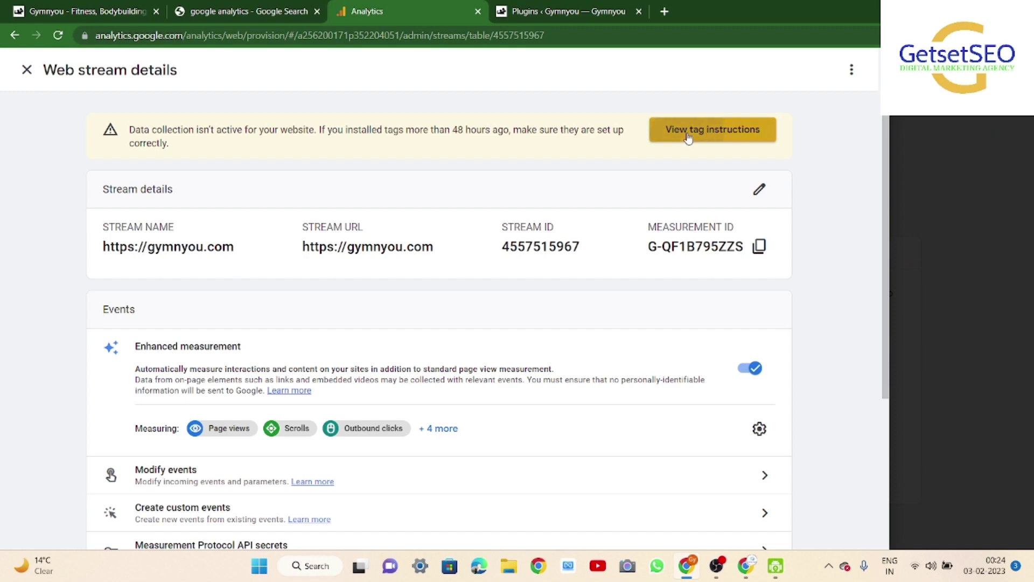
{"action": "scroll", "coordinate": [561, 246], "scroll_direction": "down", "scroll_amount": 4}
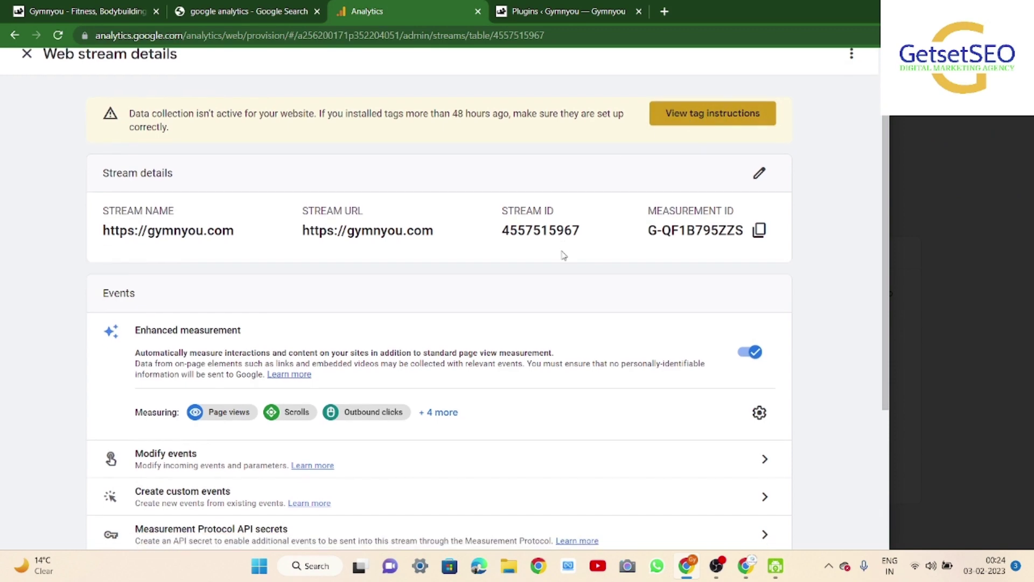
{"action": "scroll", "coordinate": [561, 255], "scroll_direction": "up", "scroll_amount": 4}
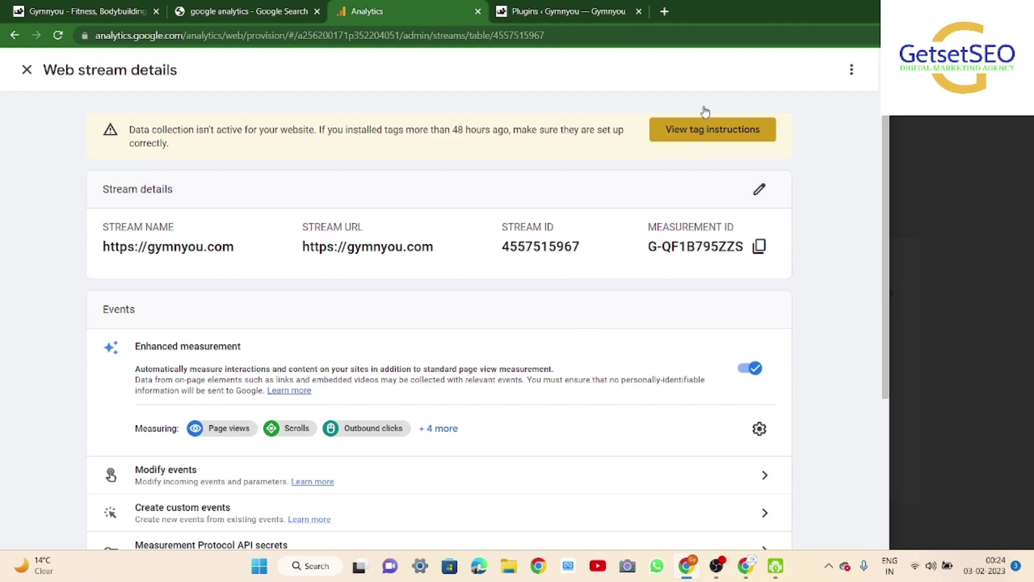
{"action": "left_click", "coordinate": [27, 69]}
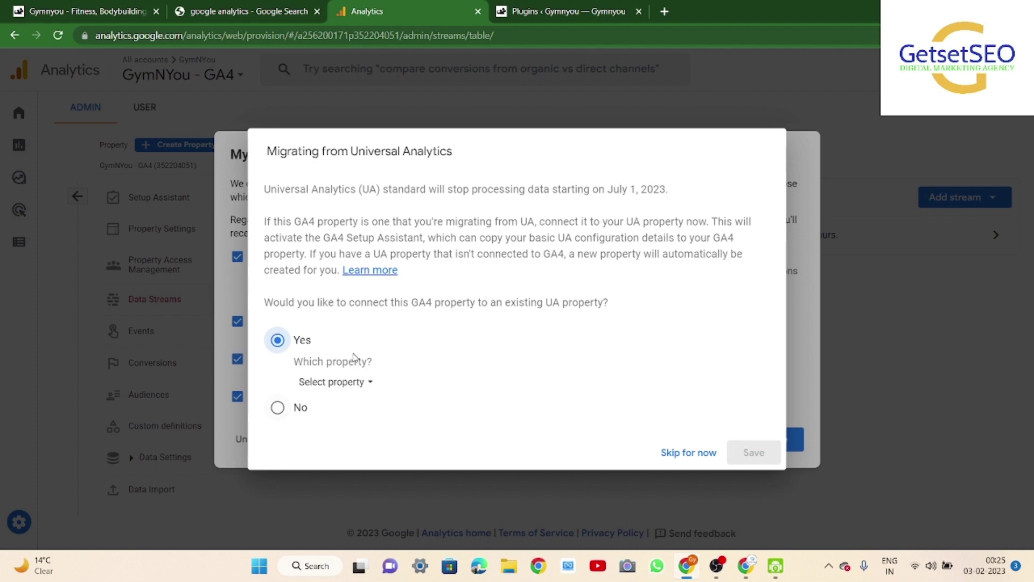
Step: Connect the GA4 property to the existing Universal Analytics property GymNYou and save the migration setting
{"action": "left_click", "coordinate": [365, 384]}
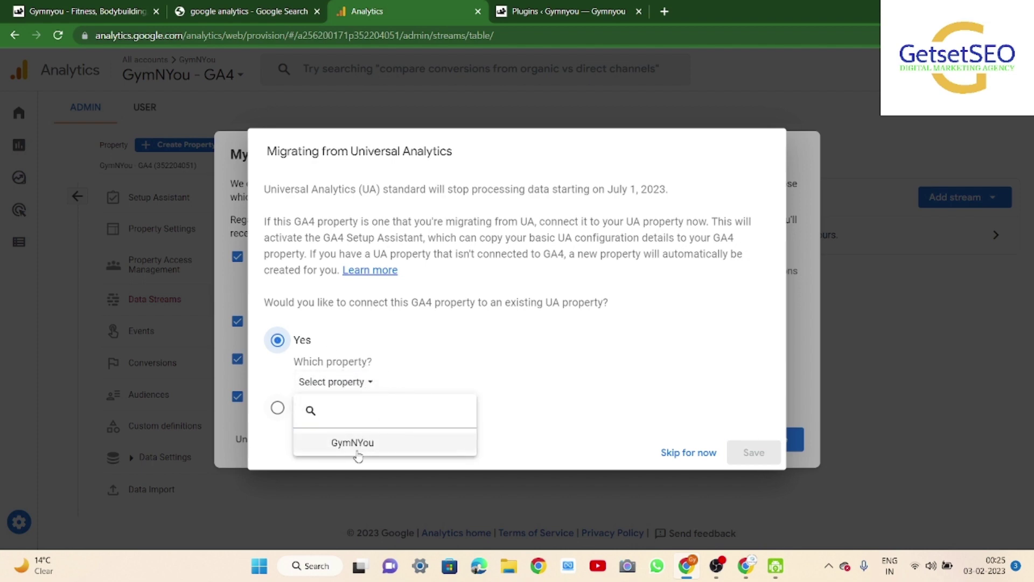
{"action": "left_click", "coordinate": [356, 445]}
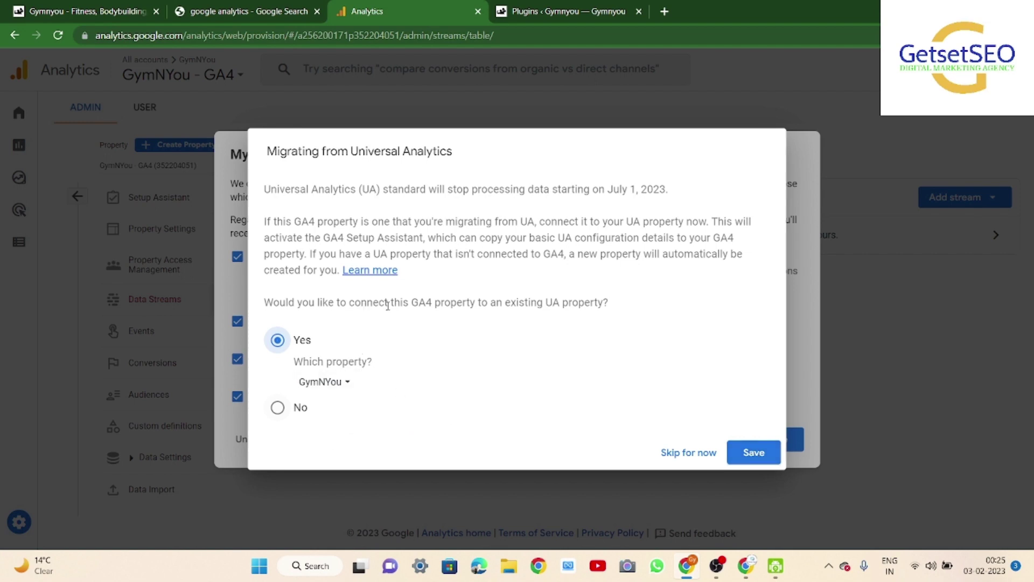
{"action": "left_click", "coordinate": [754, 452]}
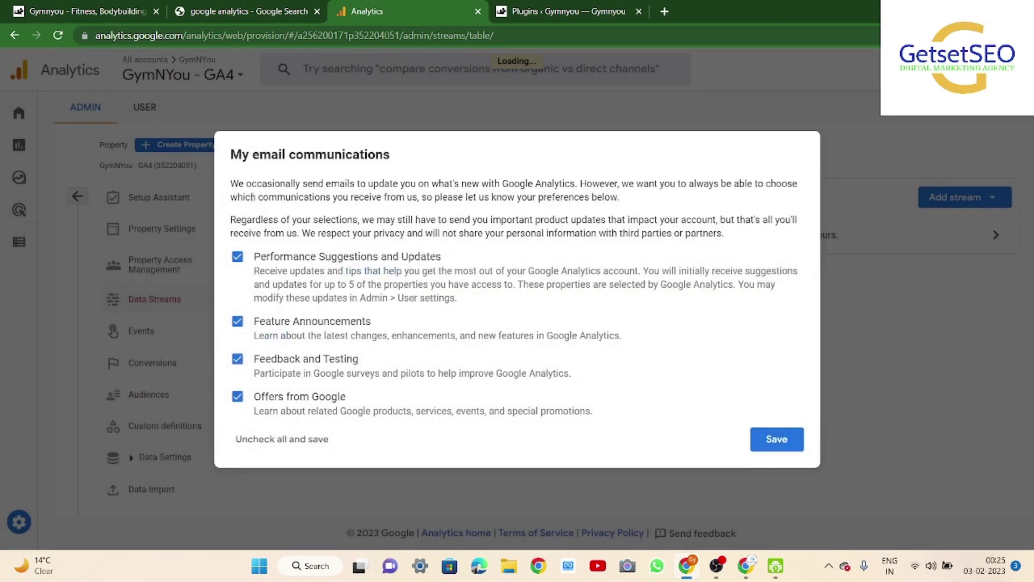
Step: Opt out of performance suggestions, feature announcements, feedback and testing, and Google offers e-mails, and save the preferences
{"action": "left_click", "coordinate": [237, 256]}
{"action": "left_click", "coordinate": [237, 322]}
{"action": "left_click", "coordinate": [237, 358]}
{"action": "left_click", "coordinate": [237, 397]}
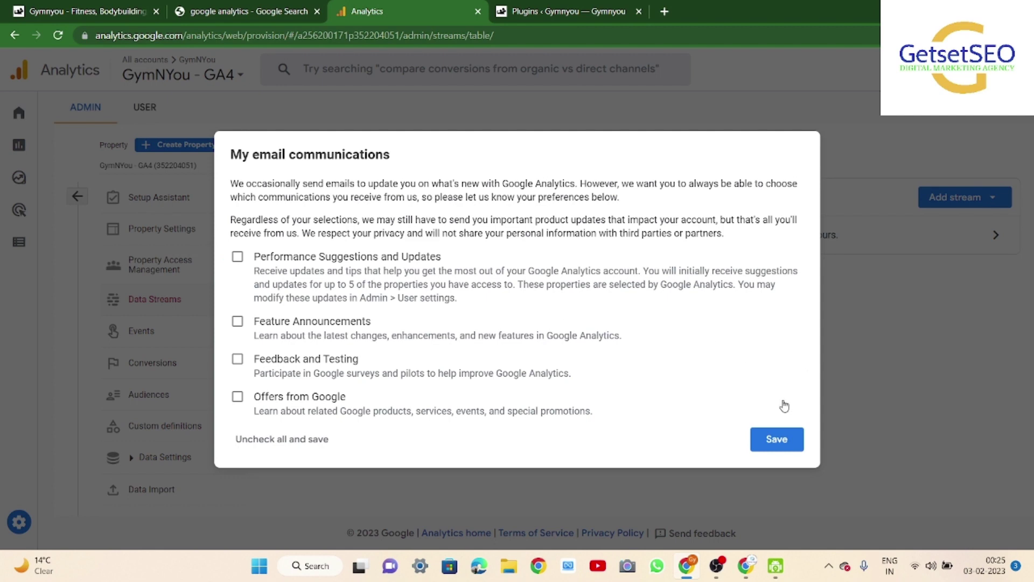
{"action": "left_click", "coordinate": [778, 442]}
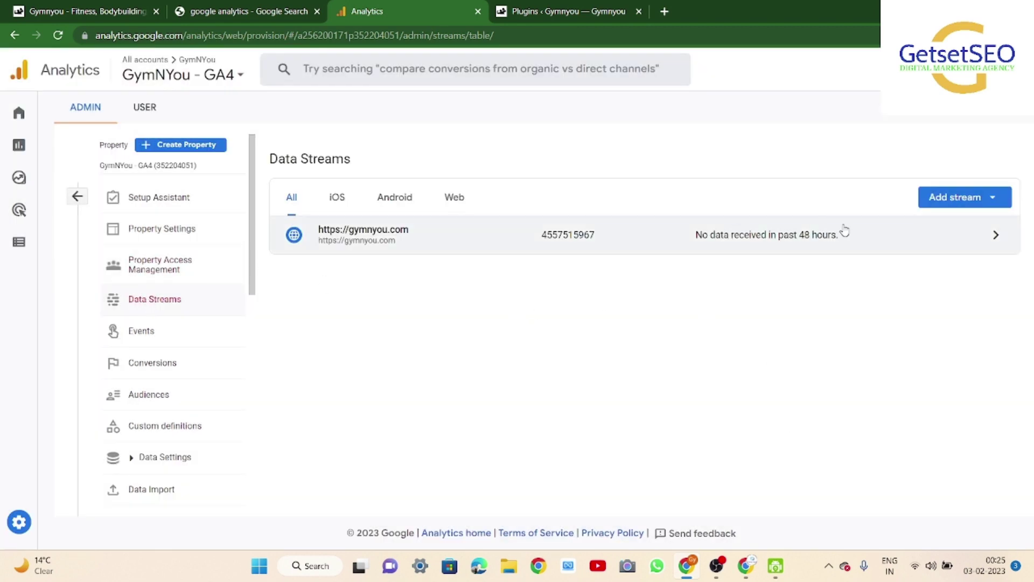
{"action": "left_click", "coordinate": [995, 237]}
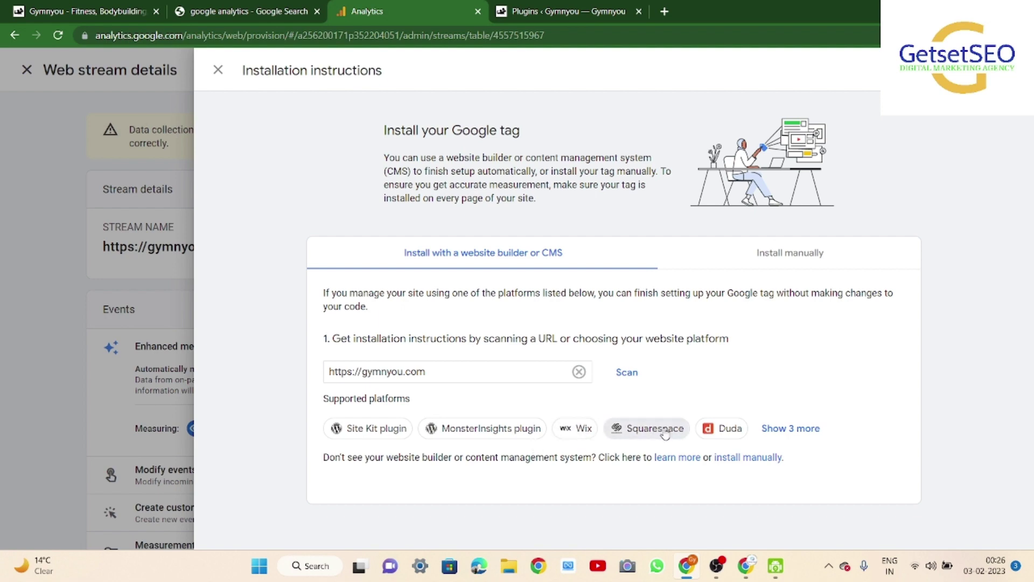
{"action": "left_click", "coordinate": [789, 430]}
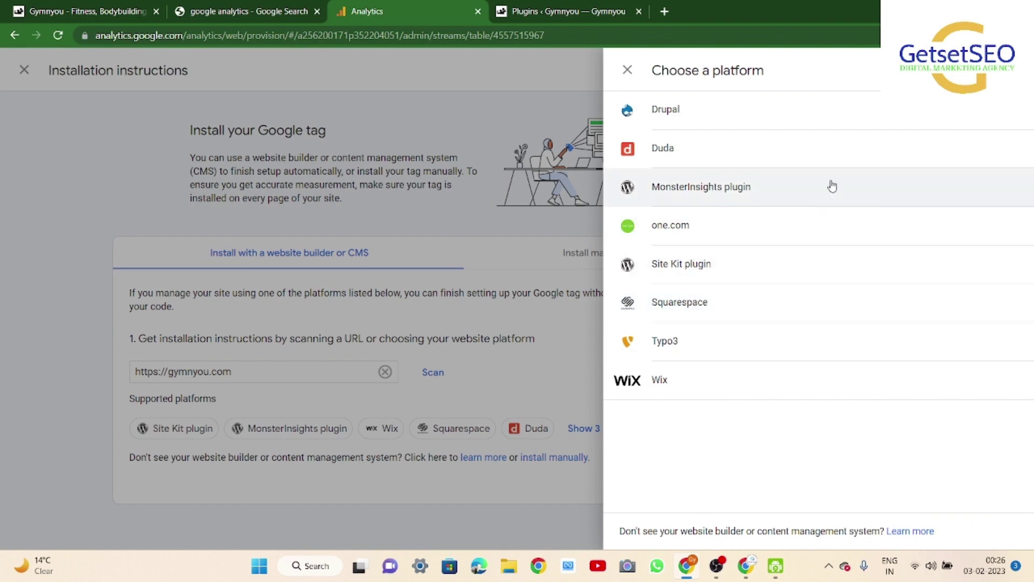
{"action": "left_click", "coordinate": [438, 218]}
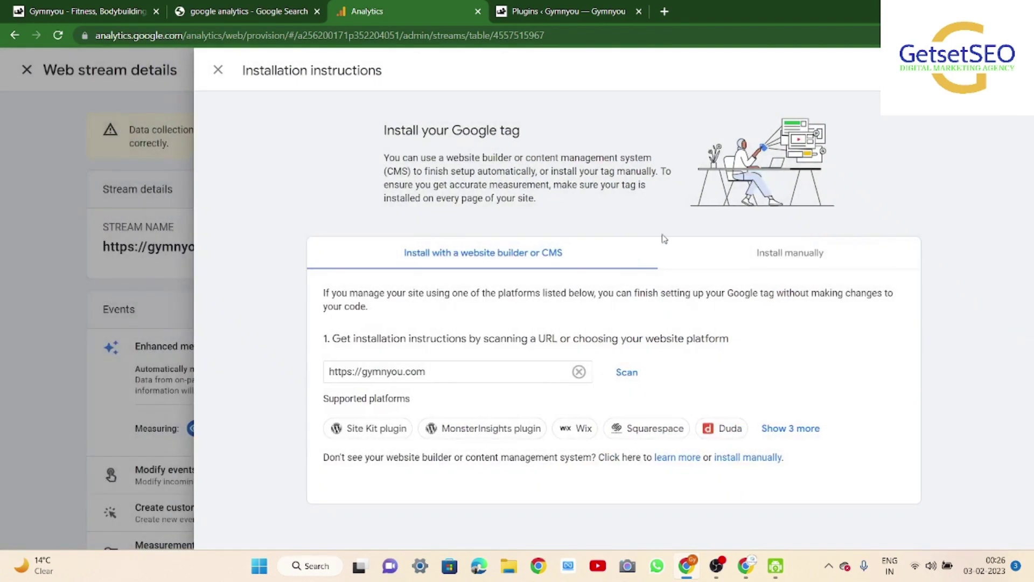
{"action": "left_click", "coordinate": [808, 256]}
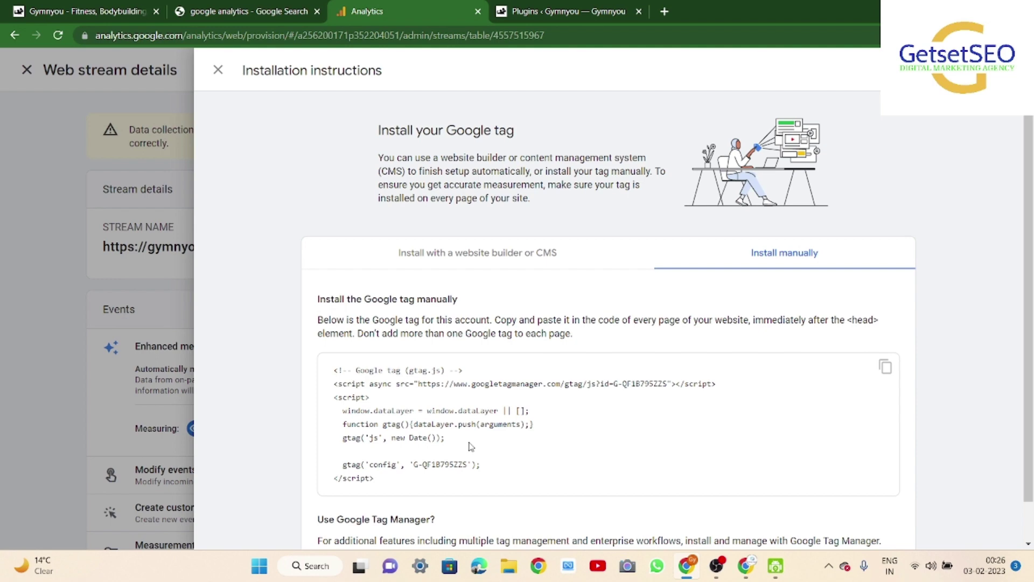
{"action": "scroll", "coordinate": [471, 446], "scroll_direction": "down", "scroll_amount": 1}
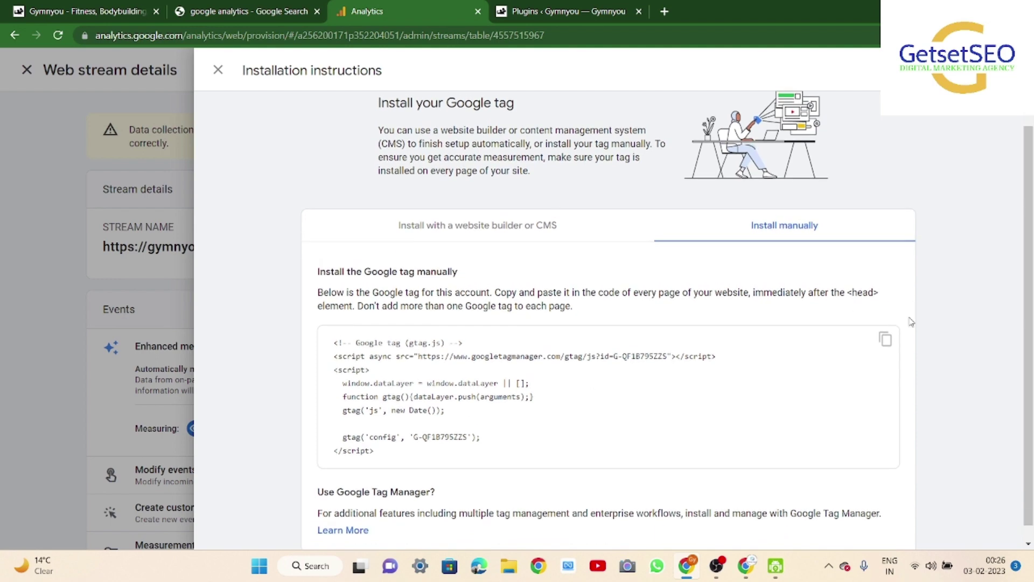
{"action": "left_click", "coordinate": [886, 339]}
Step: Switch to the Gymnyou WordPress admin, look through the installed plugins, and open the Theme File Editor
{"action": "key", "text": "ctrl+Tab"}
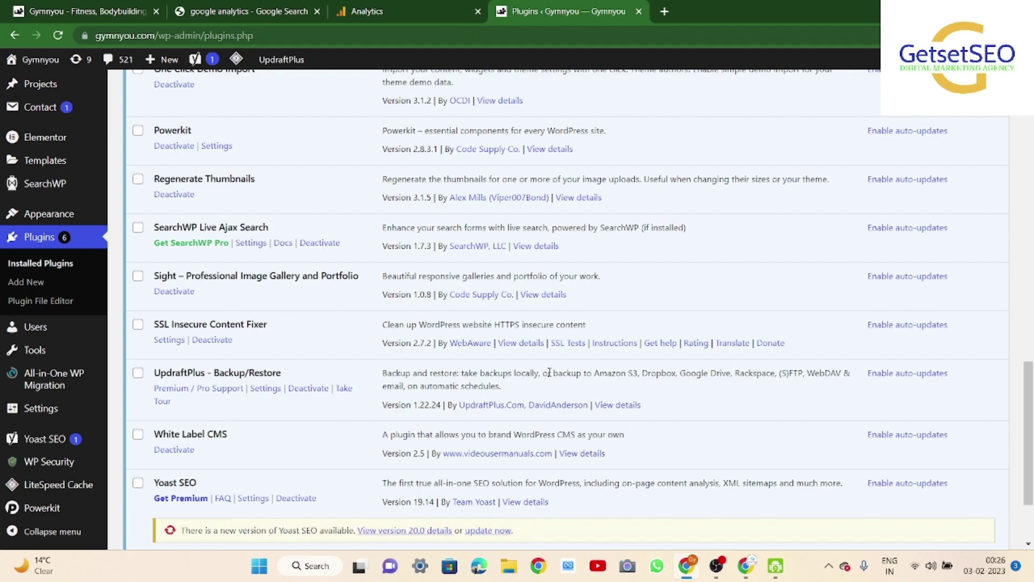
{"action": "scroll", "coordinate": [508, 263], "scroll_direction": "up", "scroll_amount": 20}
{"action": "scroll", "coordinate": [509, 262], "scroll_direction": "down", "scroll_amount": 10}
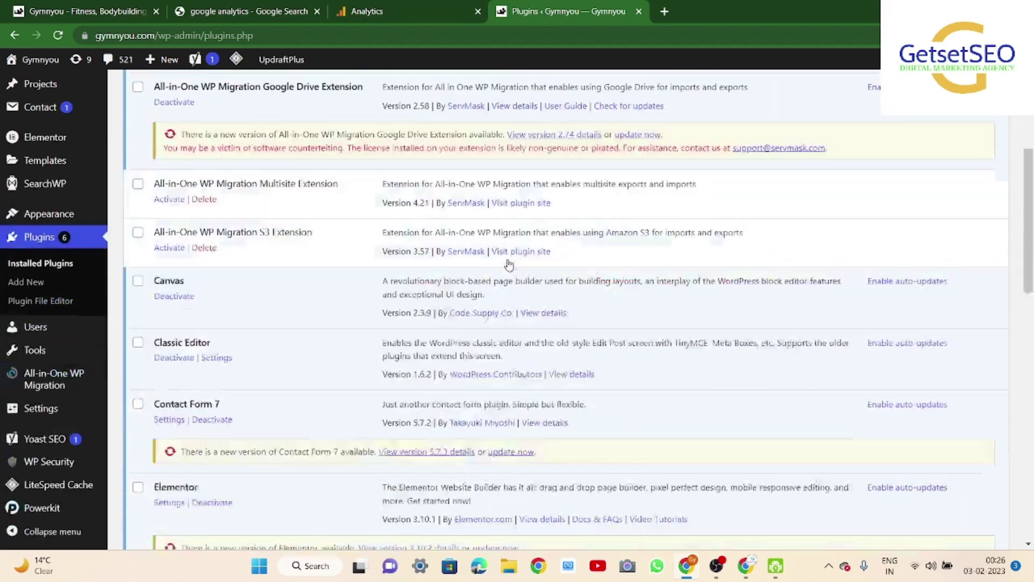
{"action": "scroll", "coordinate": [509, 260], "scroll_direction": "up", "scroll_amount": 6}
{"action": "scroll", "coordinate": [506, 261], "scroll_direction": "down", "scroll_amount": 15}
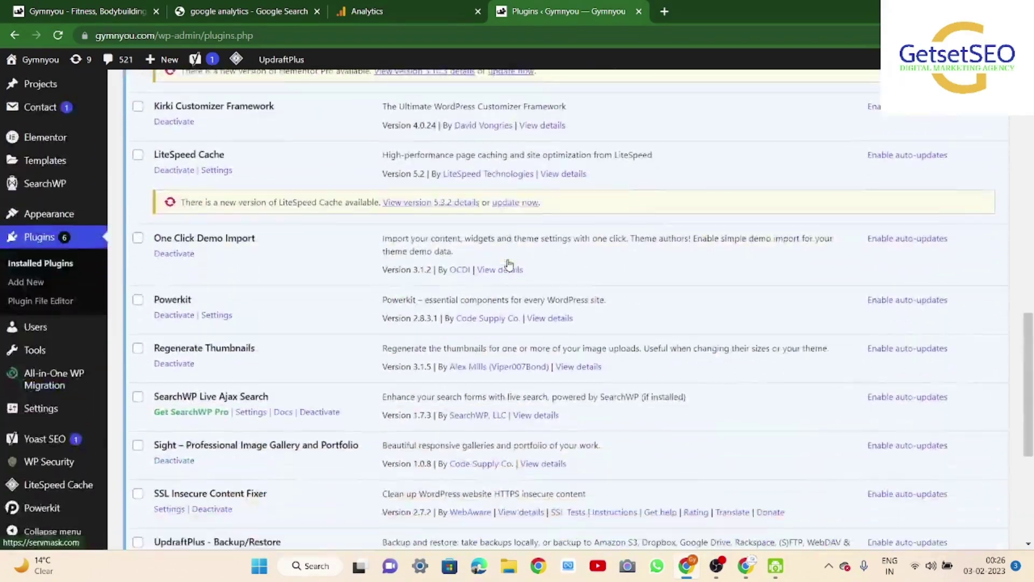
{"action": "scroll", "coordinate": [214, 302], "scroll_direction": "down", "scroll_amount": 5}
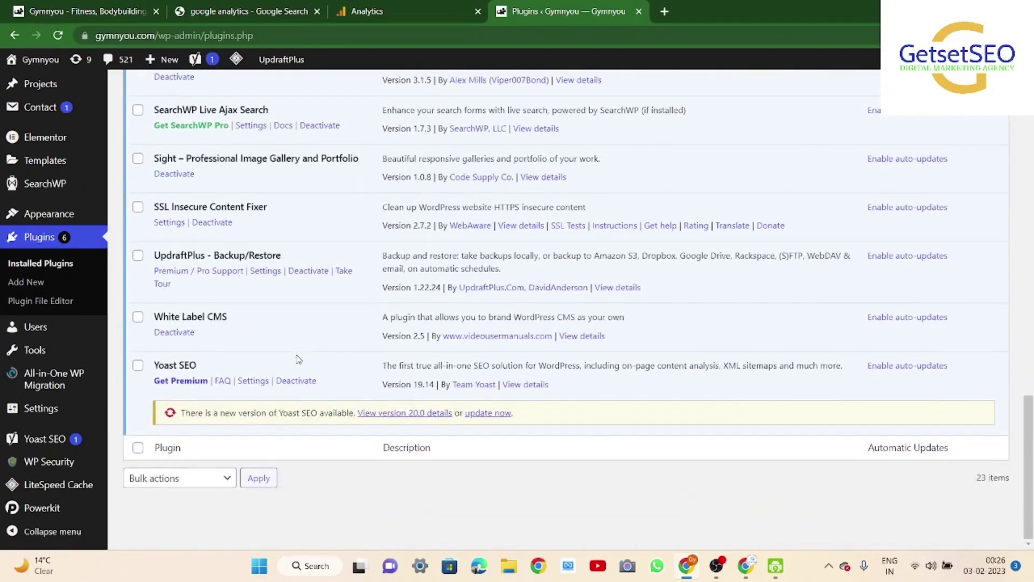
{"action": "mouse_move", "coordinate": [75, 327]}
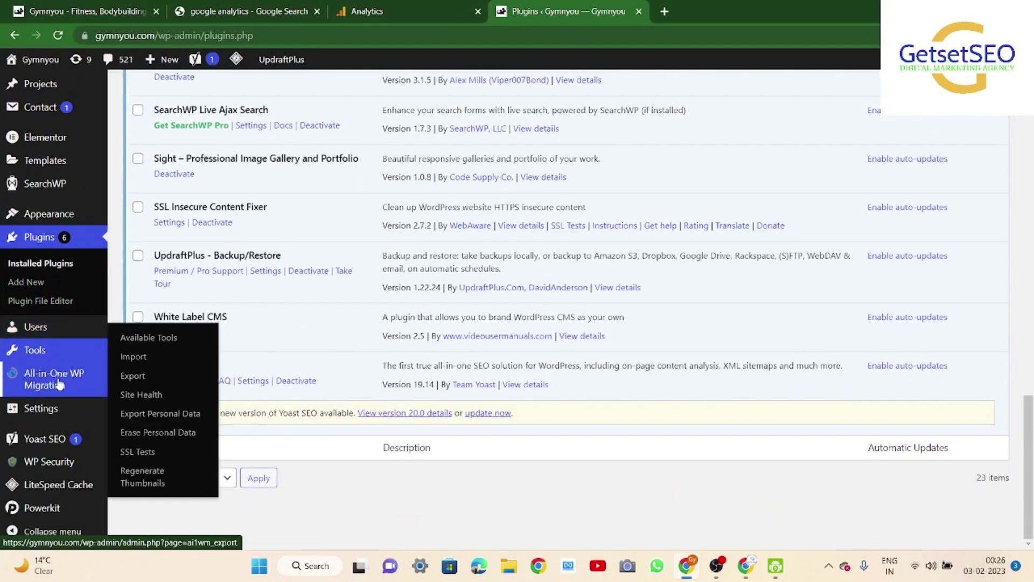
{"action": "mouse_move", "coordinate": [55, 414]}
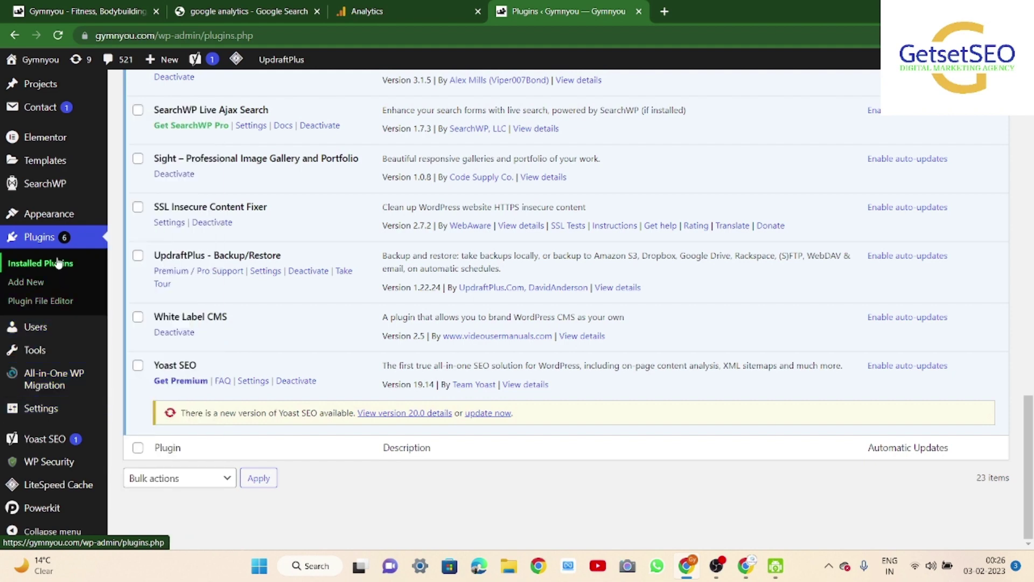
{"action": "mouse_move", "coordinate": [65, 215]}
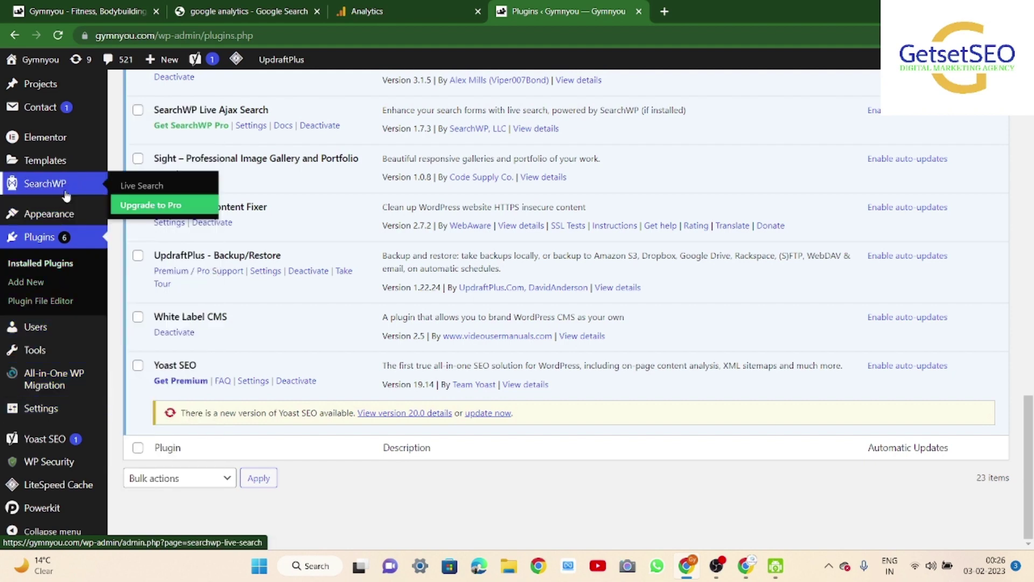
{"action": "scroll", "coordinate": [63, 234], "scroll_direction": "up", "scroll_amount": 6}
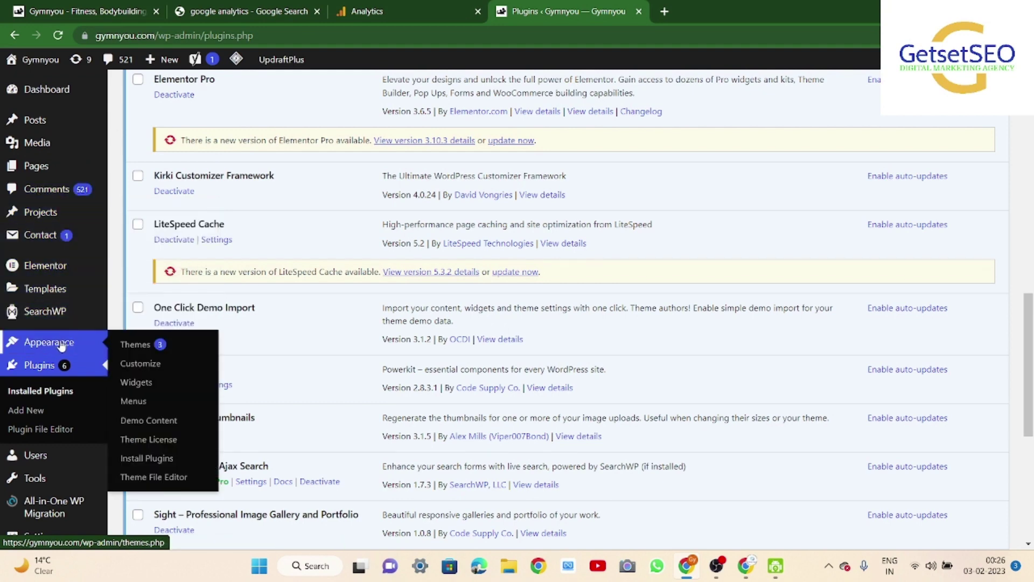
{"action": "left_click", "coordinate": [140, 478]}
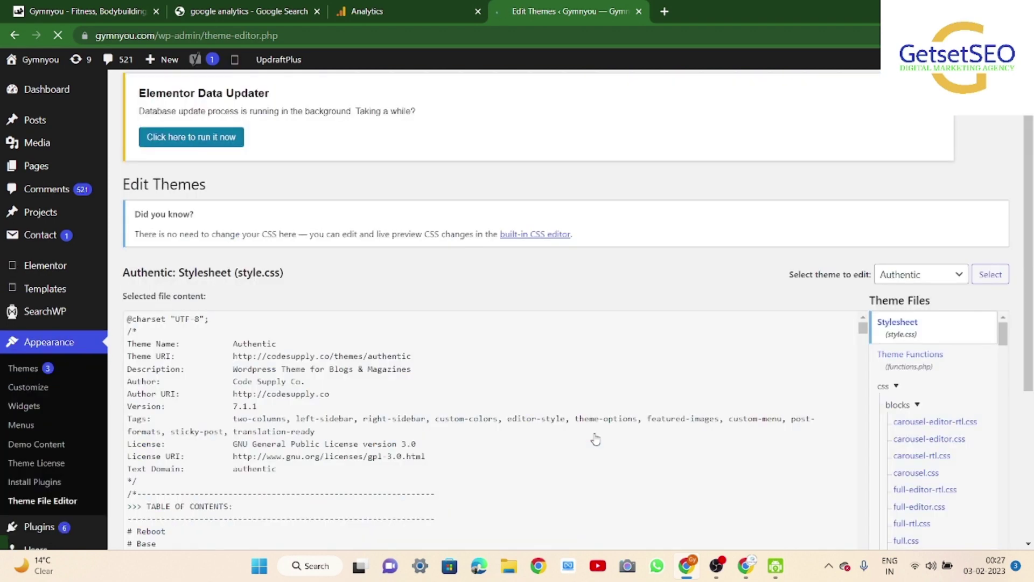
Step: Open the Authentic theme's Theme Header file (header.php) for editing
{"action": "scroll", "coordinate": [613, 415], "scroll_direction": "down", "scroll_amount": 2}
{"action": "scroll", "coordinate": [614, 409], "scroll_direction": "up", "scroll_amount": 2}
{"action": "scroll", "coordinate": [659, 266], "scroll_direction": "down", "scroll_amount": 1}
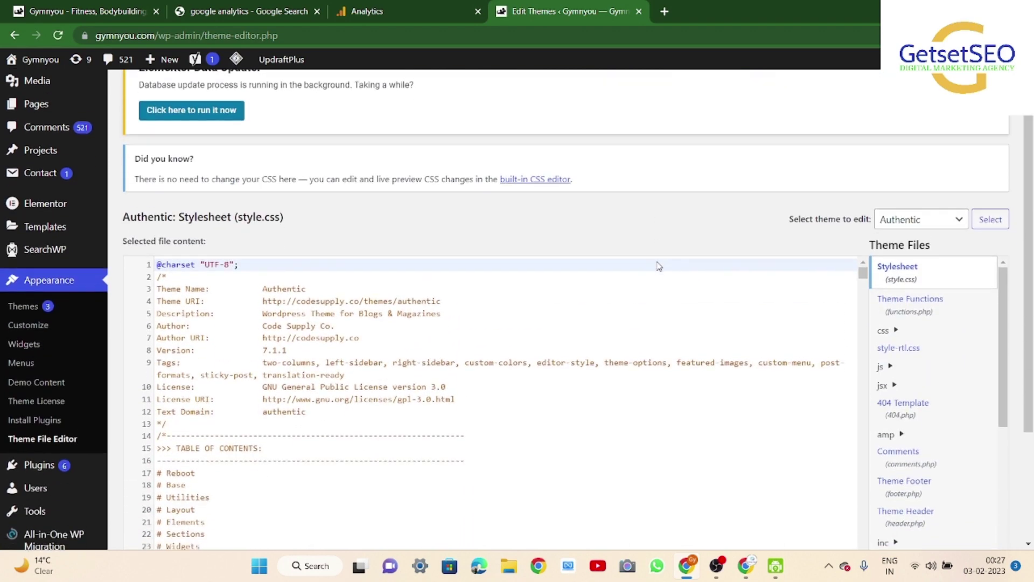
{"action": "scroll", "coordinate": [945, 416], "scroll_direction": "down", "scroll_amount": 4}
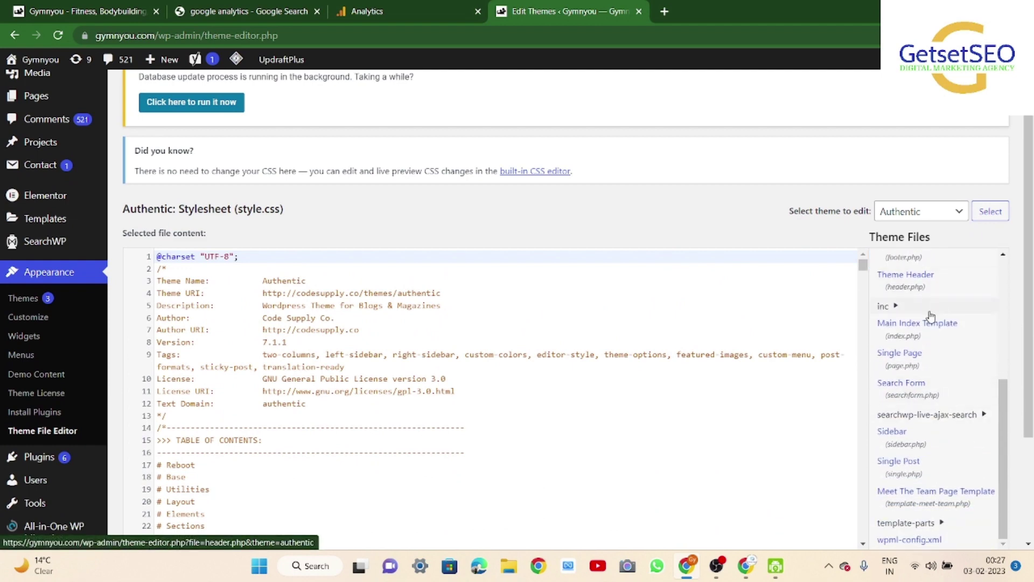
{"action": "scroll", "coordinate": [929, 309], "scroll_direction": "up", "scroll_amount": 1}
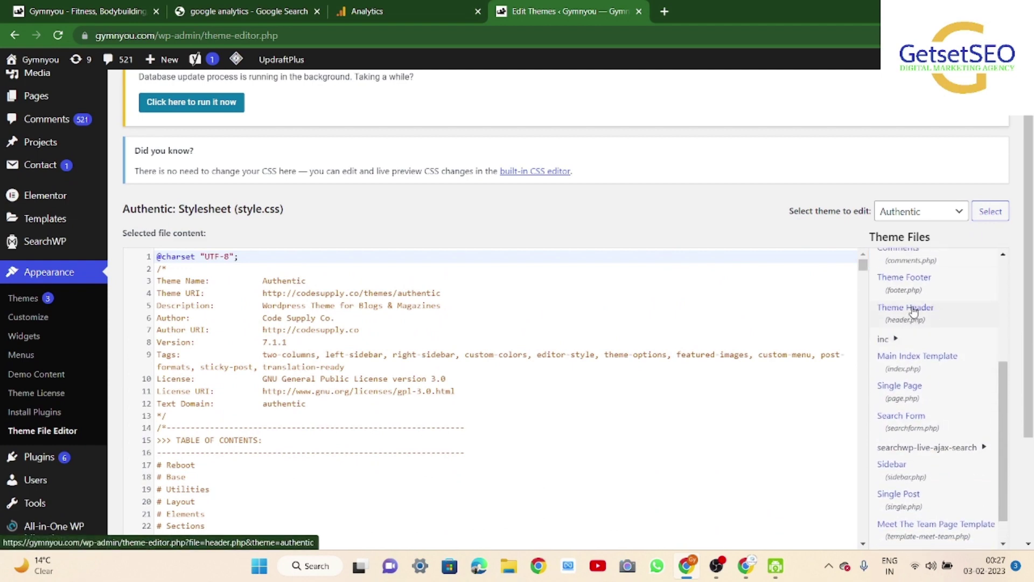
{"action": "left_click", "coordinate": [916, 314]}
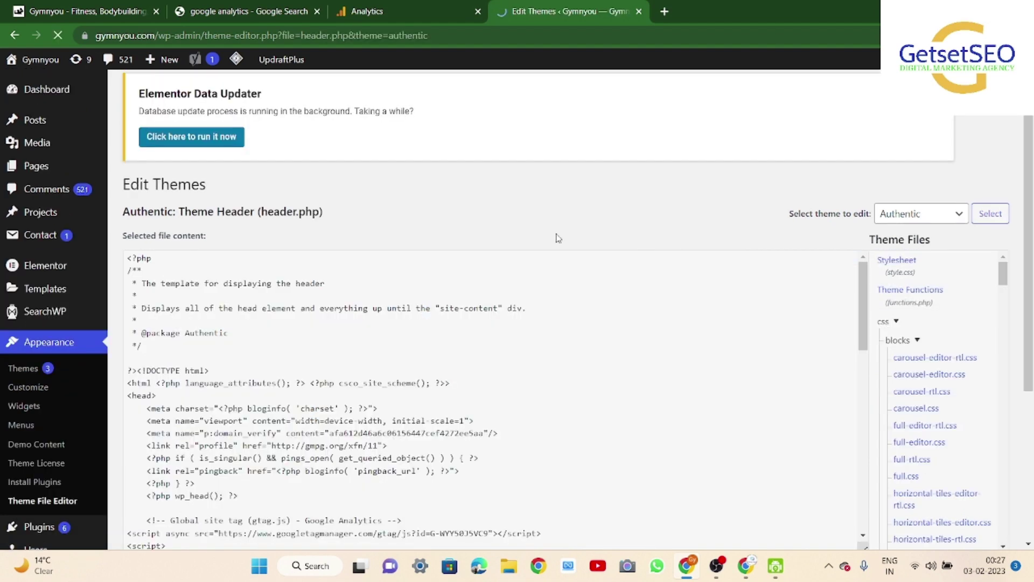
Step: Paste the copied Google tag on a new line between the google-site-verification meta tag and </head>, and update header.php
{"action": "scroll", "coordinate": [494, 338], "scroll_direction": "down", "scroll_amount": 5}
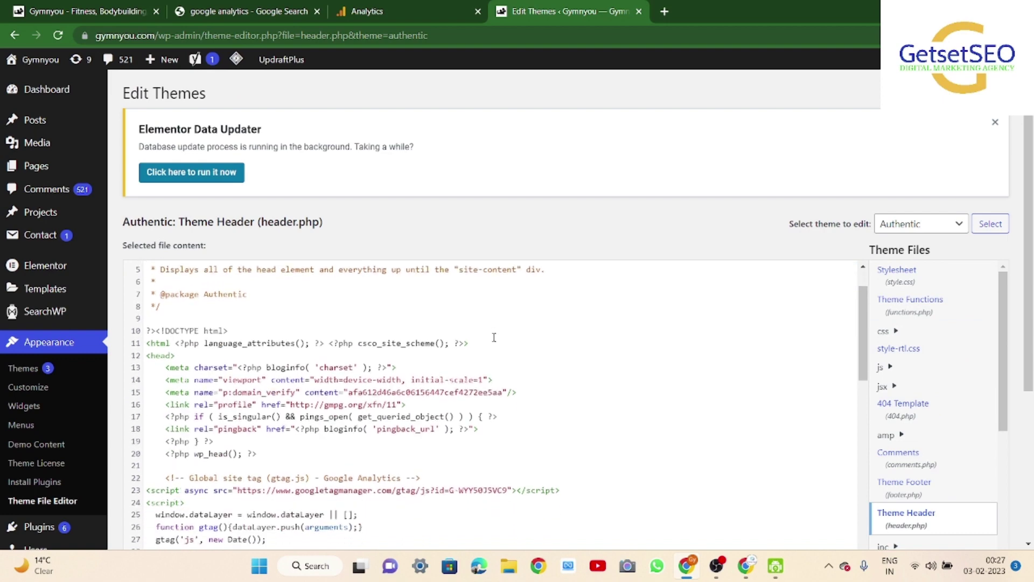
{"action": "scroll", "coordinate": [493, 337], "scroll_direction": "down", "scroll_amount": 5}
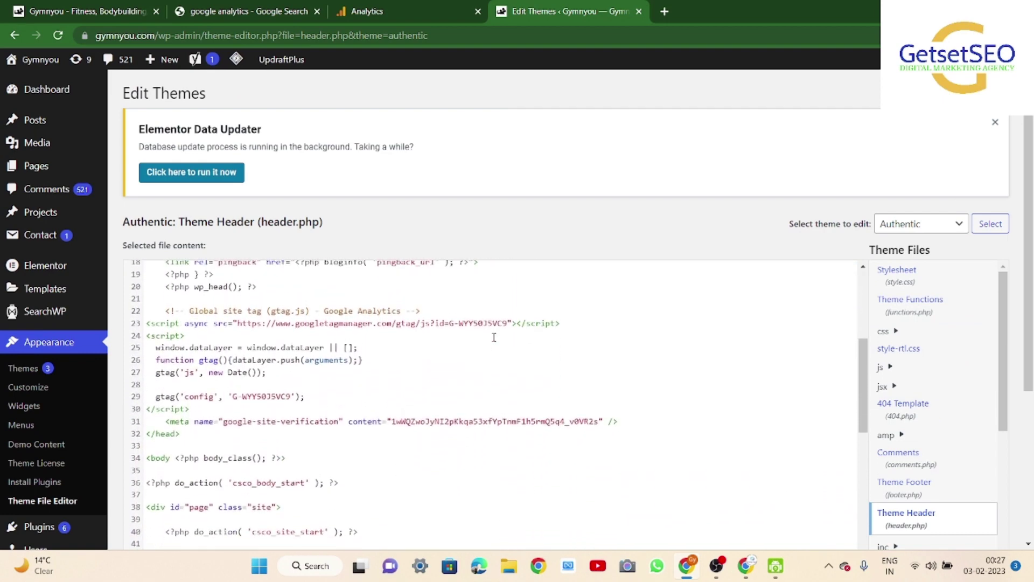
{"action": "scroll", "coordinate": [494, 337], "scroll_direction": "down", "scroll_amount": 1}
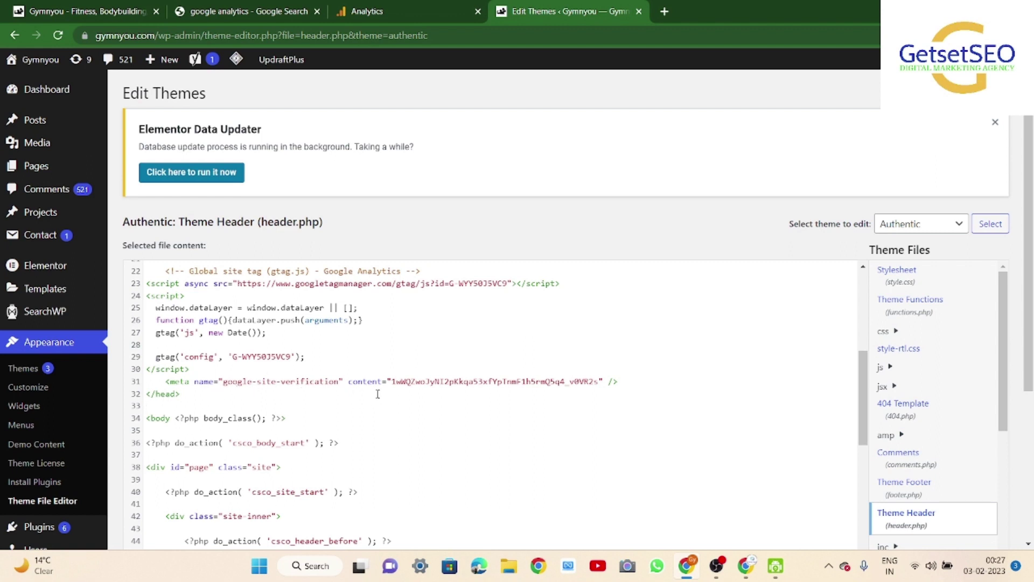
{"action": "left_click", "coordinate": [628, 382]}
{"action": "key", "text": "Return"}
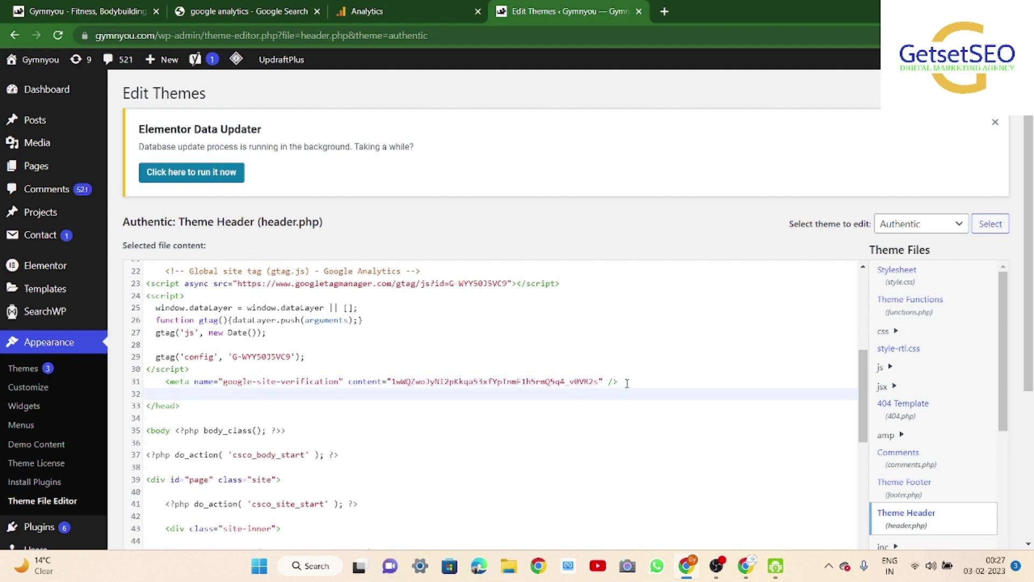
{"action": "key", "text": "ctrl+v"}
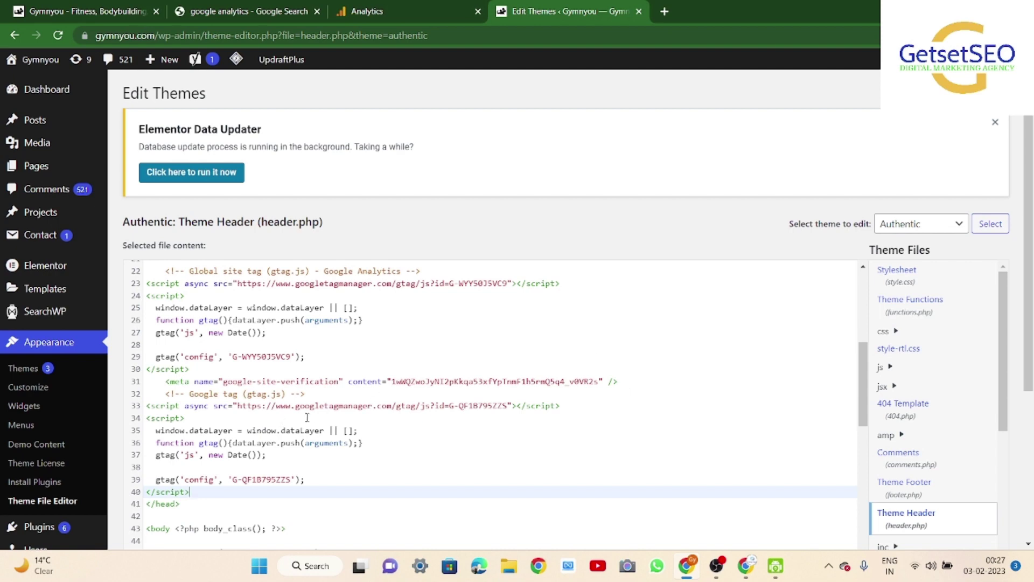
{"action": "scroll", "coordinate": [307, 417], "scroll_direction": "down", "scroll_amount": 2}
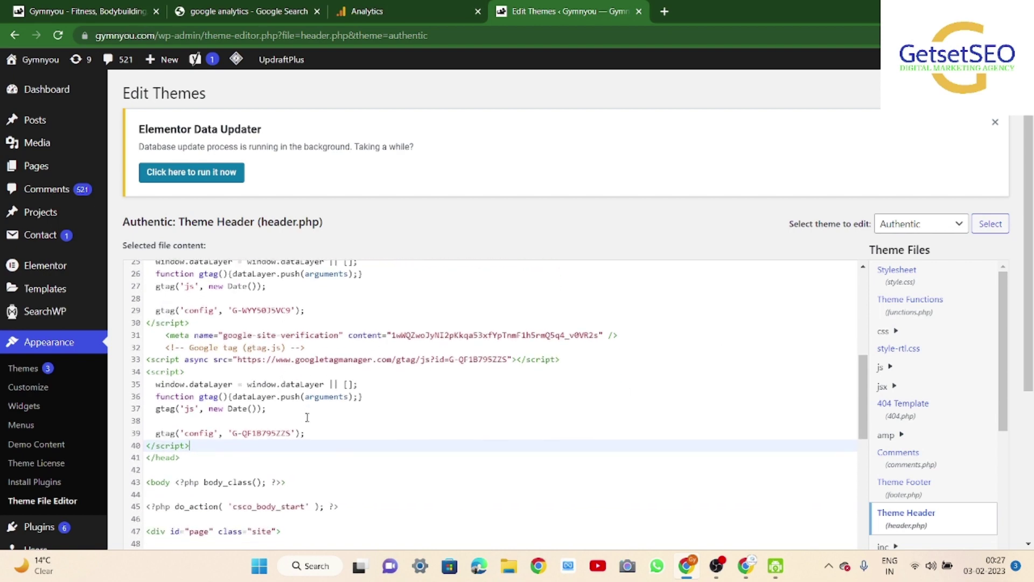
{"action": "scroll", "coordinate": [307, 417], "scroll_direction": "down", "scroll_amount": 10}
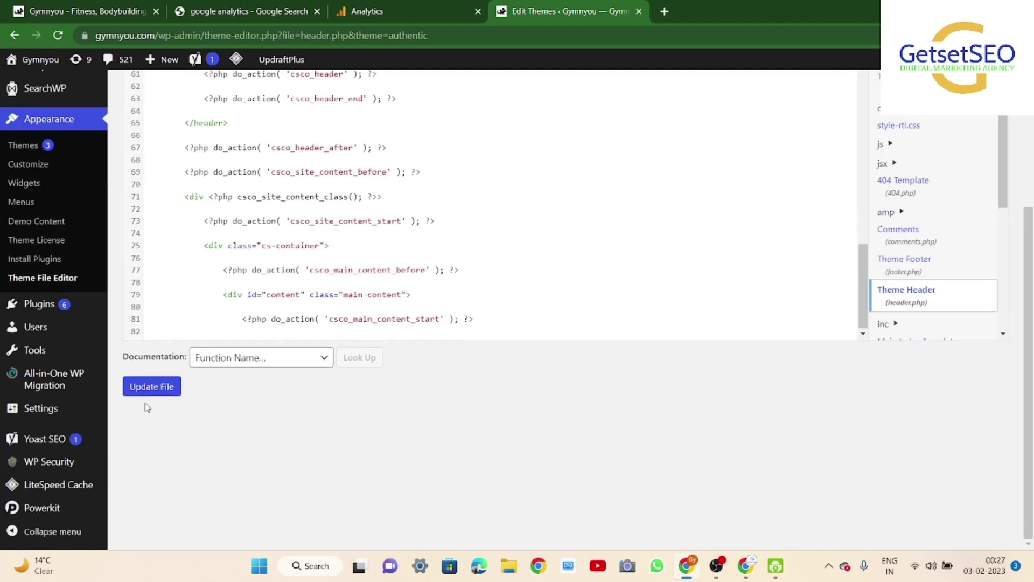
{"action": "left_click", "coordinate": [136, 395]}
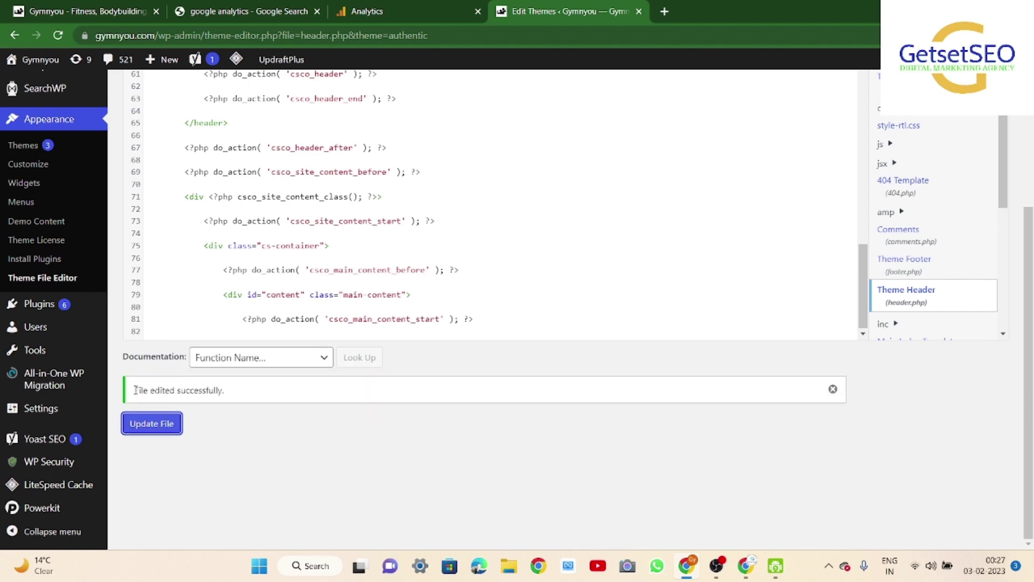
Step: Return to Google Analytics and close the Google tag installation instructions to show the web stream details
{"action": "left_click", "coordinate": [428, 6]}
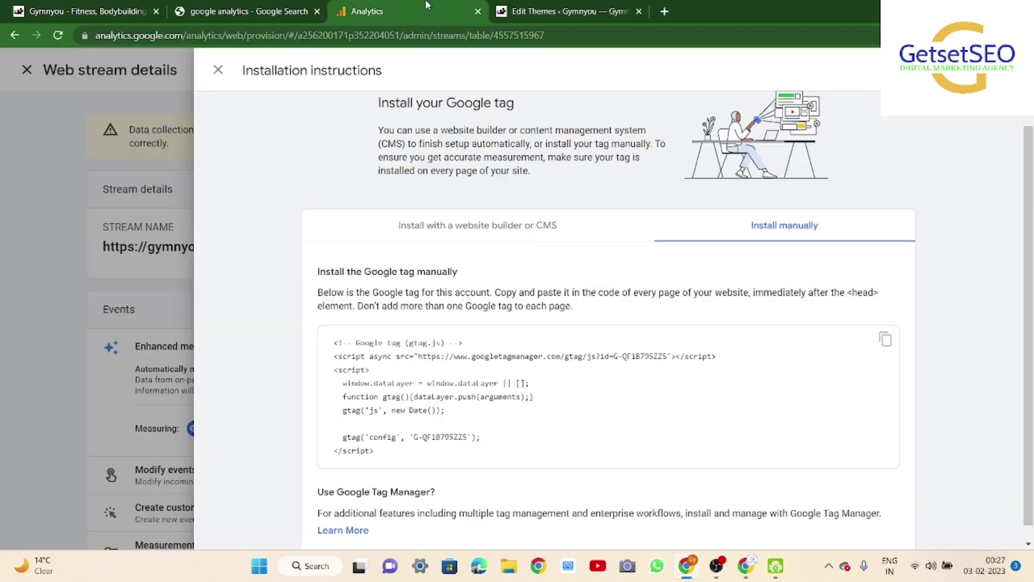
{"action": "scroll", "coordinate": [571, 343], "scroll_direction": "down", "scroll_amount": 1}
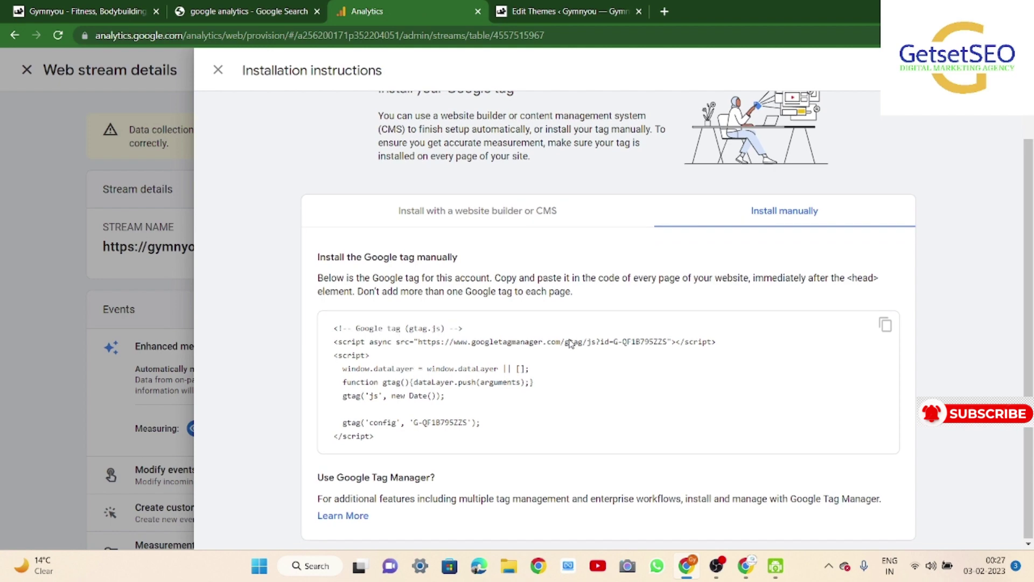
{"action": "scroll", "coordinate": [571, 343], "scroll_direction": "up", "scroll_amount": 1}
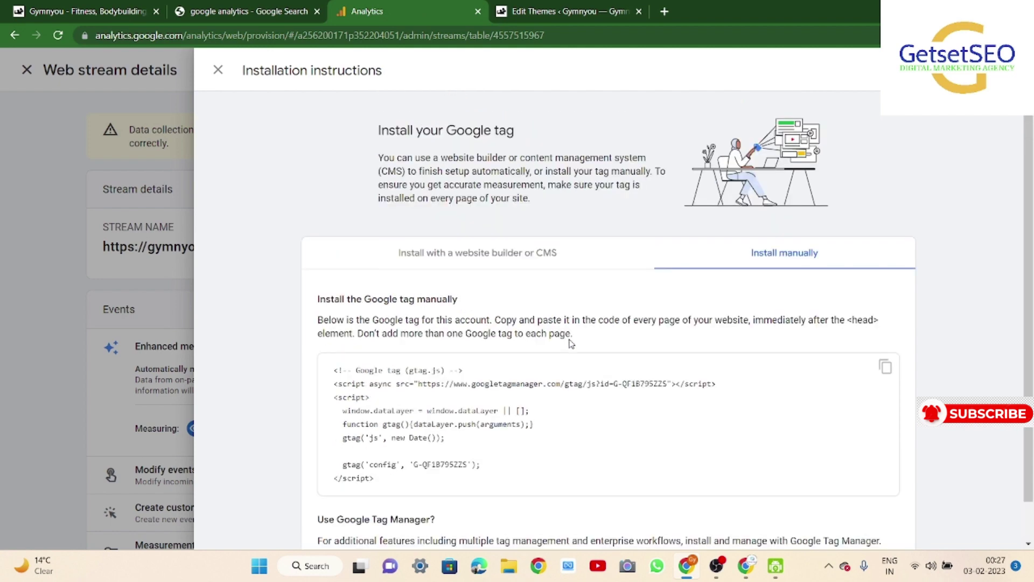
{"action": "left_click", "coordinate": [218, 70]}
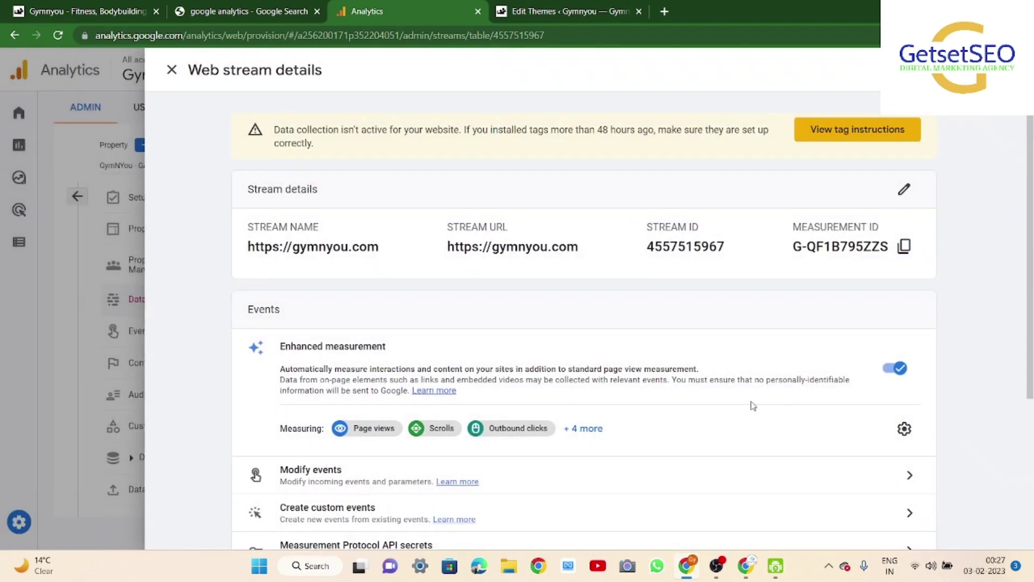
Step: Review the gymnyou.com web stream's details, events and Google tag options, and return to the Data Streams list
{"action": "scroll", "coordinate": [750, 404], "scroll_direction": "down", "scroll_amount": 4}
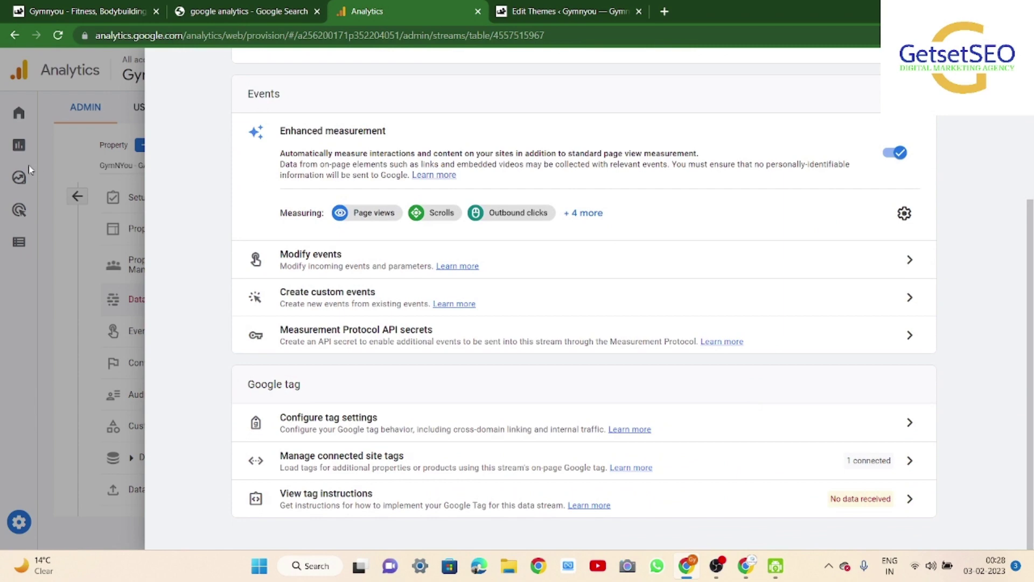
{"action": "left_click", "coordinate": [71, 152]}
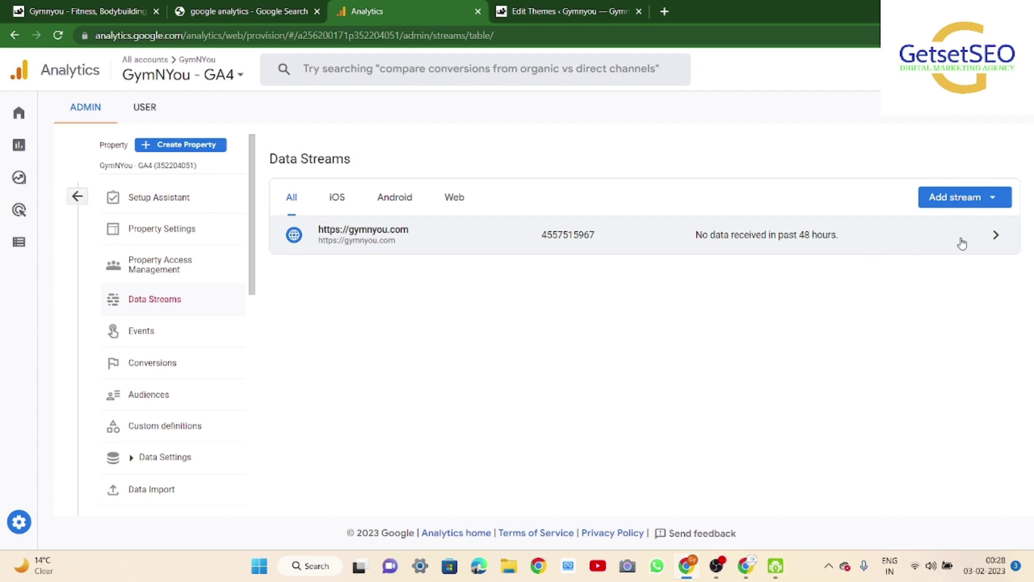
{"action": "left_click", "coordinate": [996, 234]}
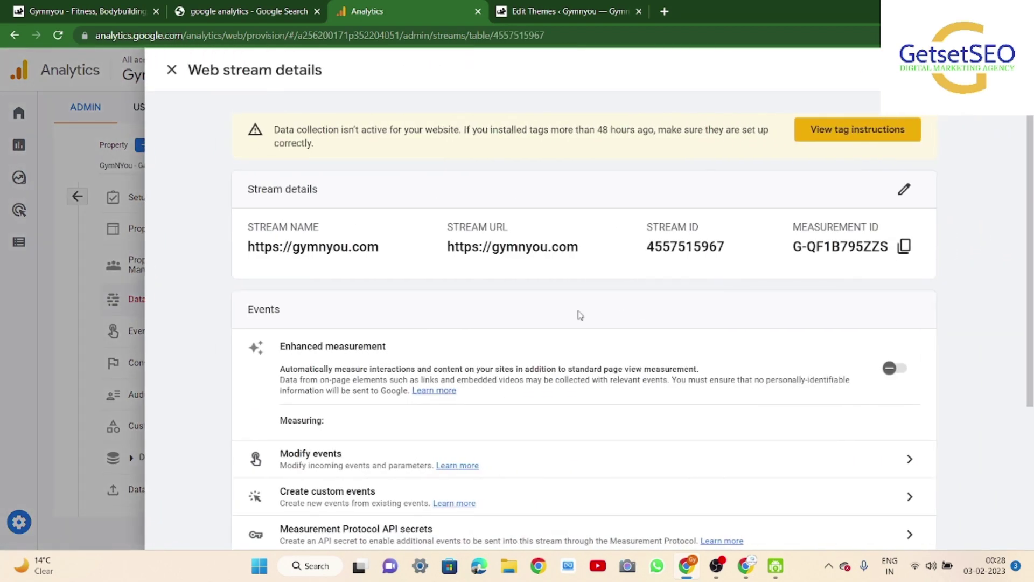
{"action": "scroll", "coordinate": [580, 315], "scroll_direction": "down", "scroll_amount": 2}
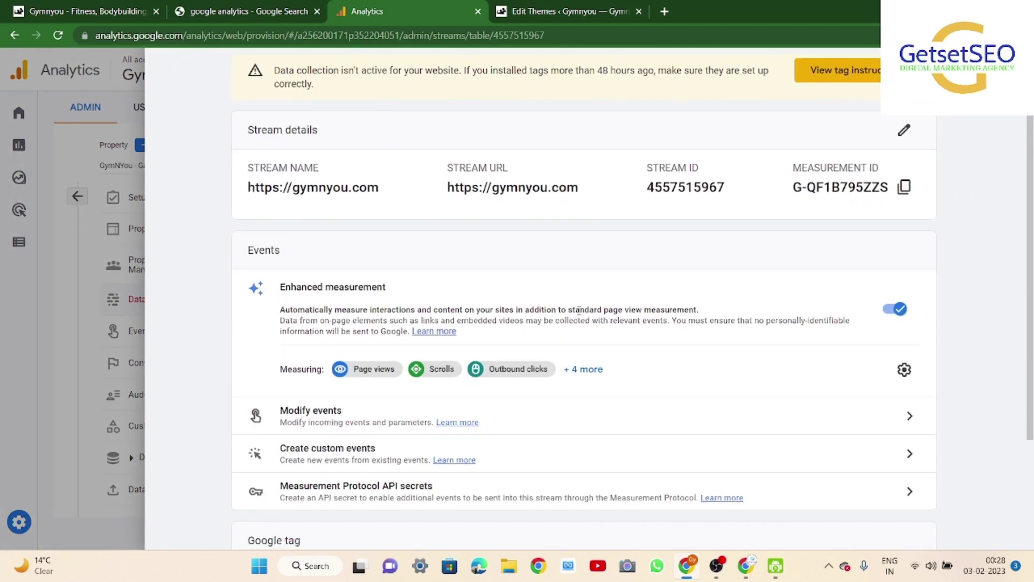
{"action": "scroll", "coordinate": [579, 311], "scroll_direction": "up", "scroll_amount": 1}
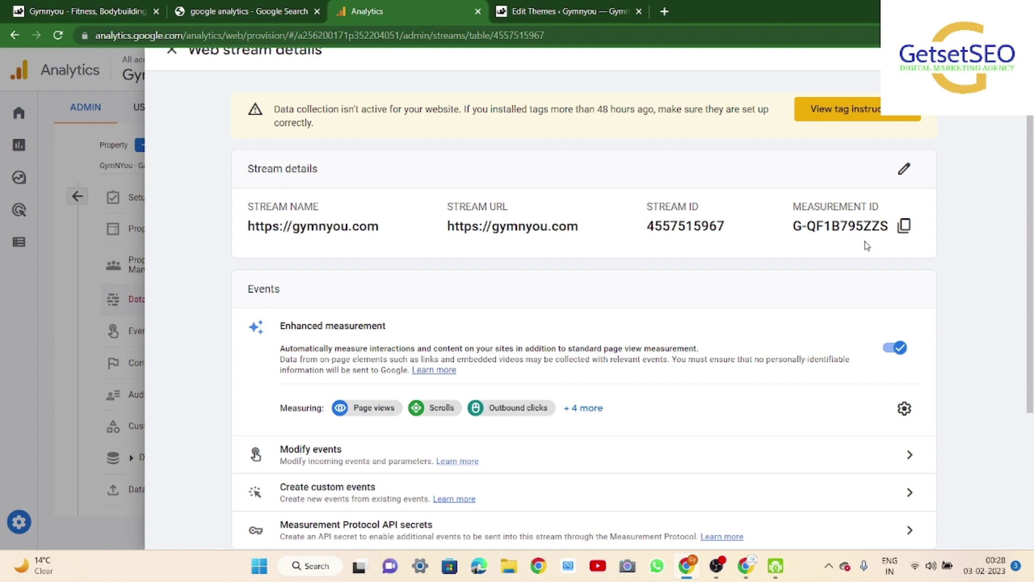
{"action": "scroll", "coordinate": [704, 339], "scroll_direction": "down", "scroll_amount": 4}
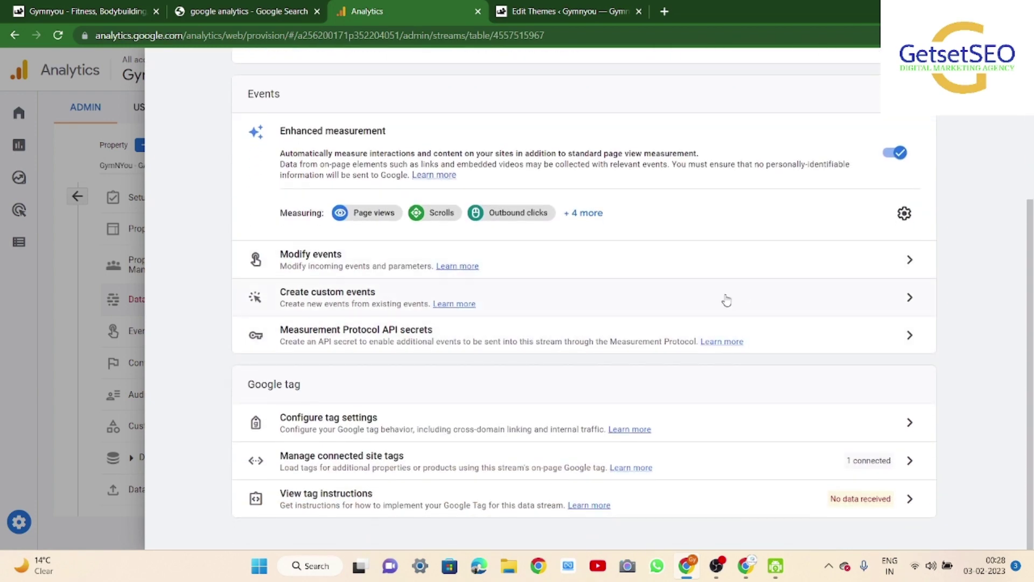
{"action": "left_click", "coordinate": [73, 146]}
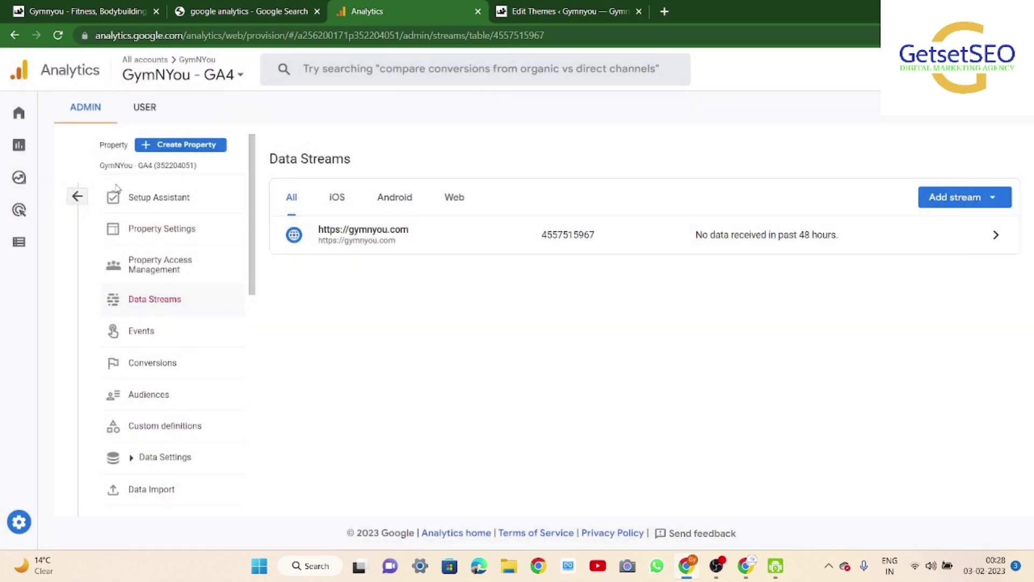
Step: Open the GA4 property's Setup Assistant, and switch to the All Web Site Data view of the GymNYou Universal Analytics property
{"action": "left_click", "coordinate": [162, 200]}
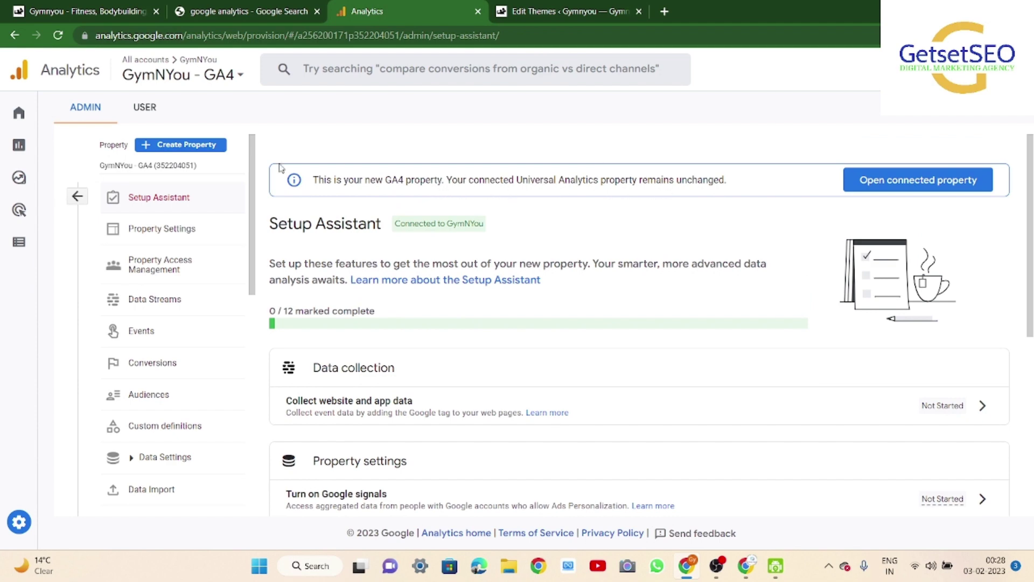
{"action": "left_click", "coordinate": [235, 75]}
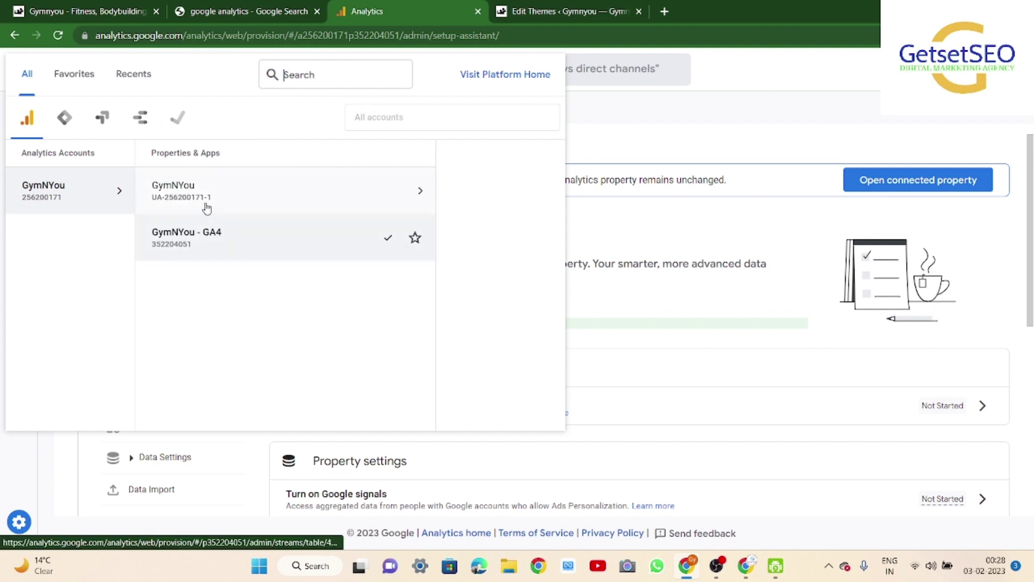
{"action": "left_click", "coordinate": [88, 195]}
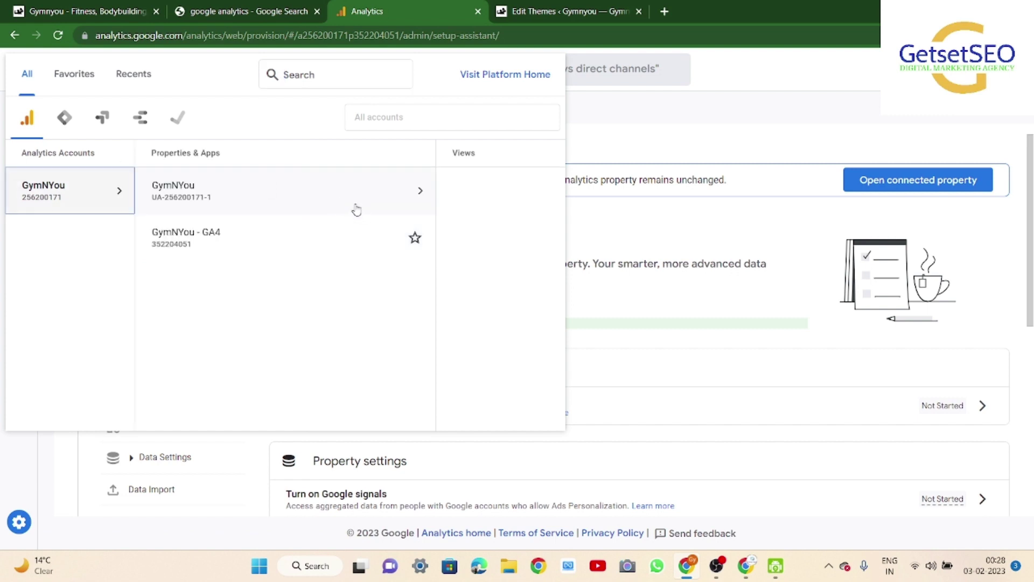
{"action": "left_click", "coordinate": [295, 193]}
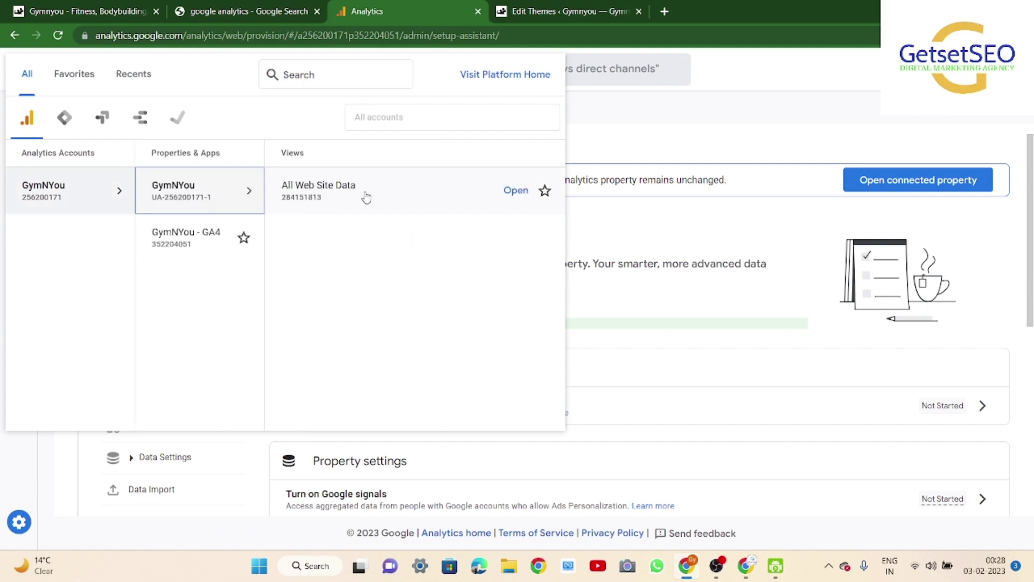
{"action": "left_click", "coordinate": [377, 194]}
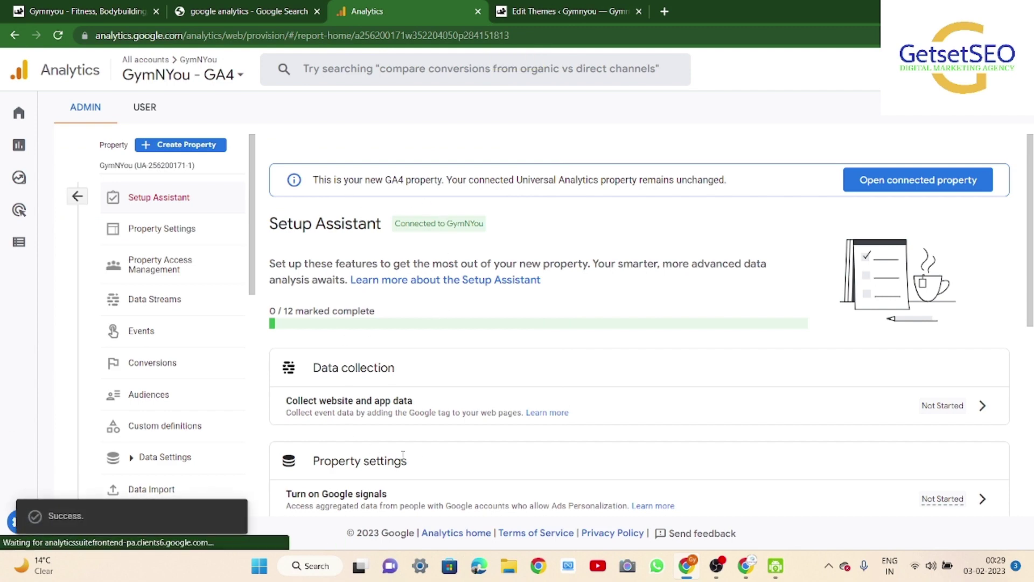
{"action": "scroll", "coordinate": [413, 454], "scroll_direction": "down", "scroll_amount": 2}
{"action": "scroll", "coordinate": [413, 454], "scroll_direction": "up", "scroll_amount": 2}
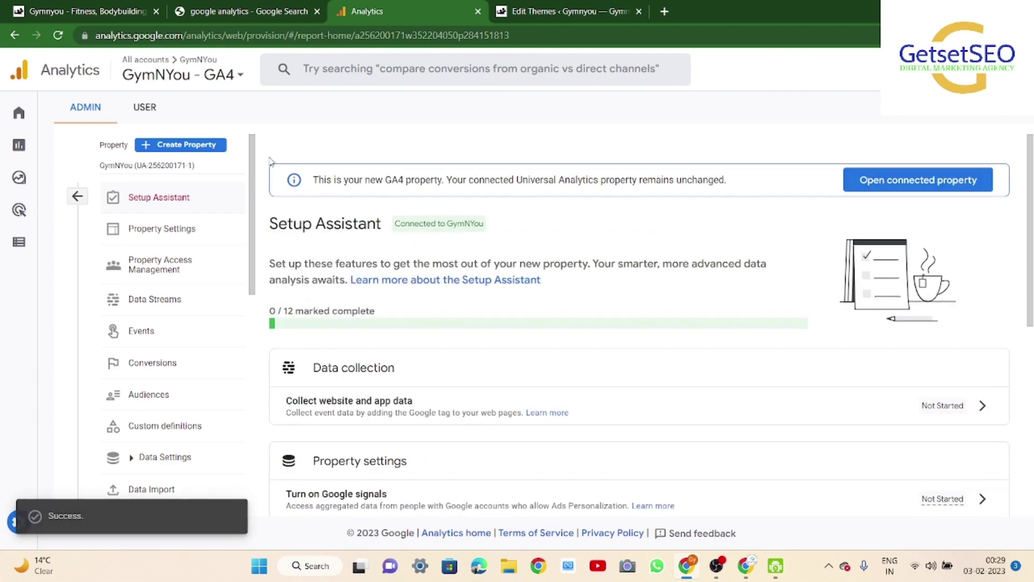
Step: Check the selected property and view, and examine the user, real-time and acquisition cards on the Google Analytics Home page
{"action": "left_click", "coordinate": [240, 74]}
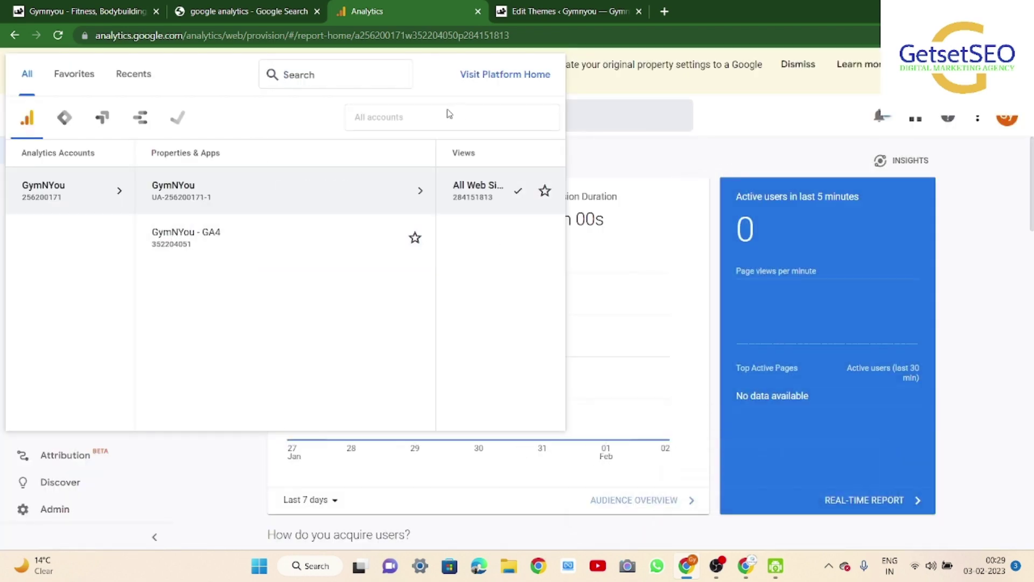
{"action": "left_click", "coordinate": [632, 178]}
{"action": "scroll", "coordinate": [538, 321], "scroll_direction": "down", "scroll_amount": 1}
{"action": "scroll", "coordinate": [540, 321], "scroll_direction": "up", "scroll_amount": 1}
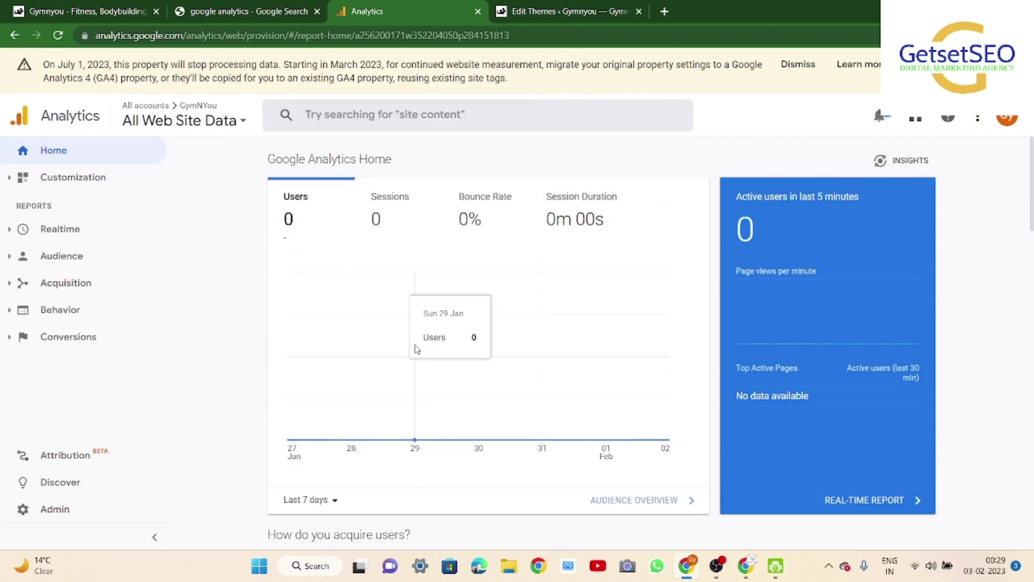
{"action": "scroll", "coordinate": [528, 391], "scroll_direction": "down", "scroll_amount": 1}
{"action": "scroll", "coordinate": [529, 391], "scroll_direction": "up", "scroll_amount": 1}
{"action": "scroll", "coordinate": [529, 392], "scroll_direction": "down", "scroll_amount": 1}
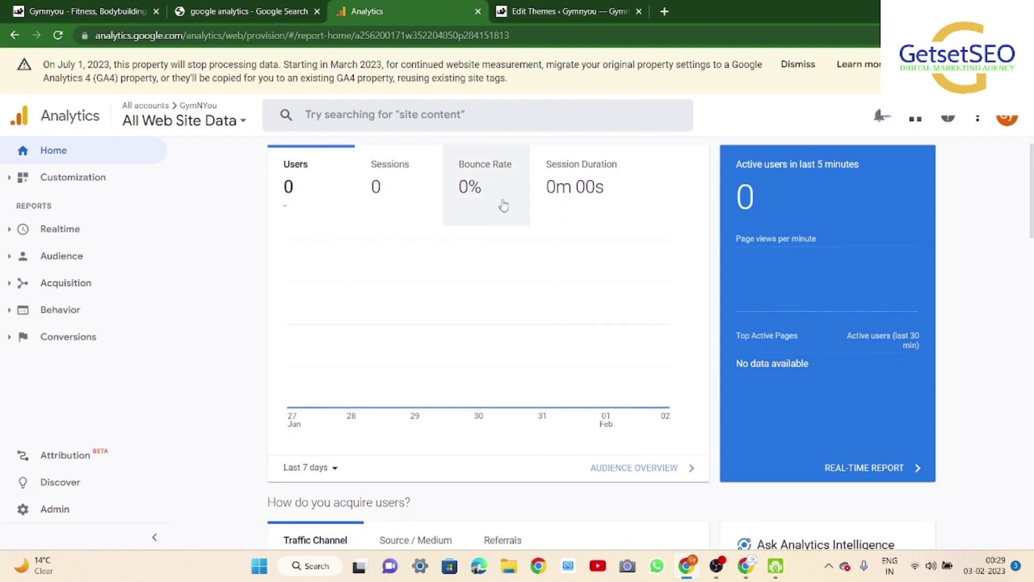
{"action": "scroll", "coordinate": [556, 299], "scroll_direction": "down", "scroll_amount": 1}
{"action": "scroll", "coordinate": [557, 298], "scroll_direction": "down", "scroll_amount": 9}
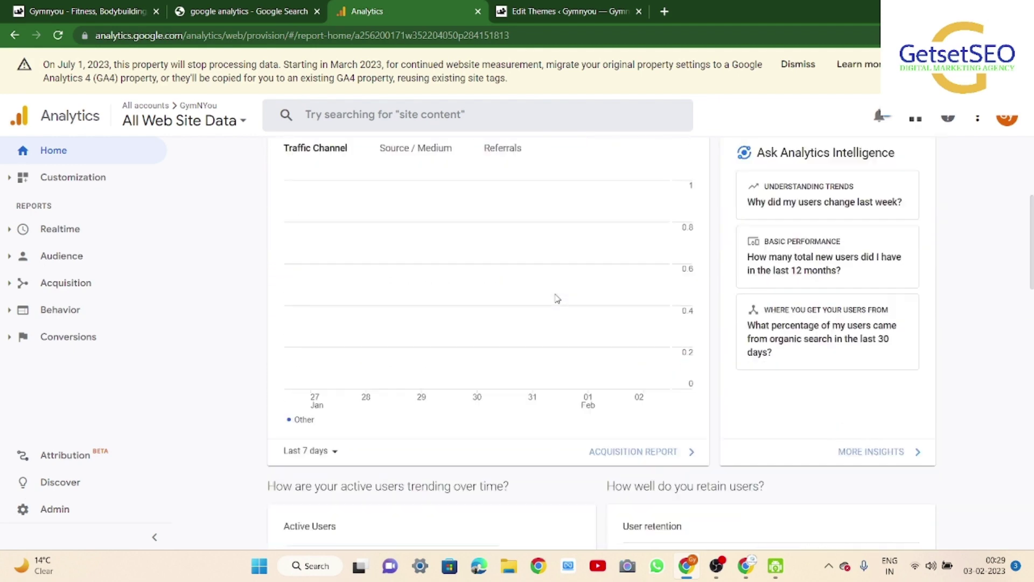
{"action": "scroll", "coordinate": [557, 298], "scroll_direction": "up", "scroll_amount": 10}
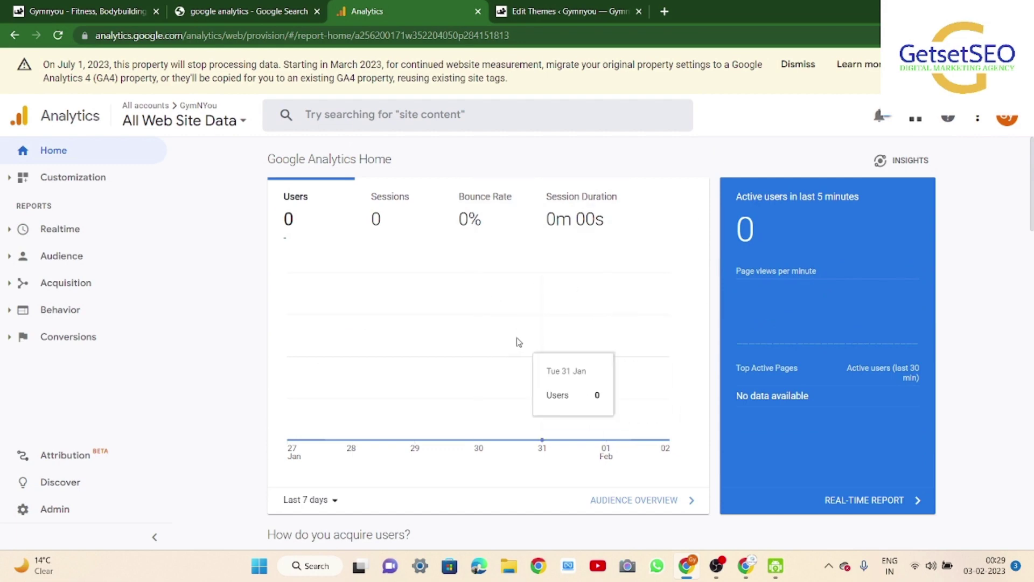
{"action": "scroll", "coordinate": [518, 342], "scroll_direction": "down", "scroll_amount": 1}
{"action": "scroll", "coordinate": [518, 343], "scroll_direction": "down", "scroll_amount": 9}
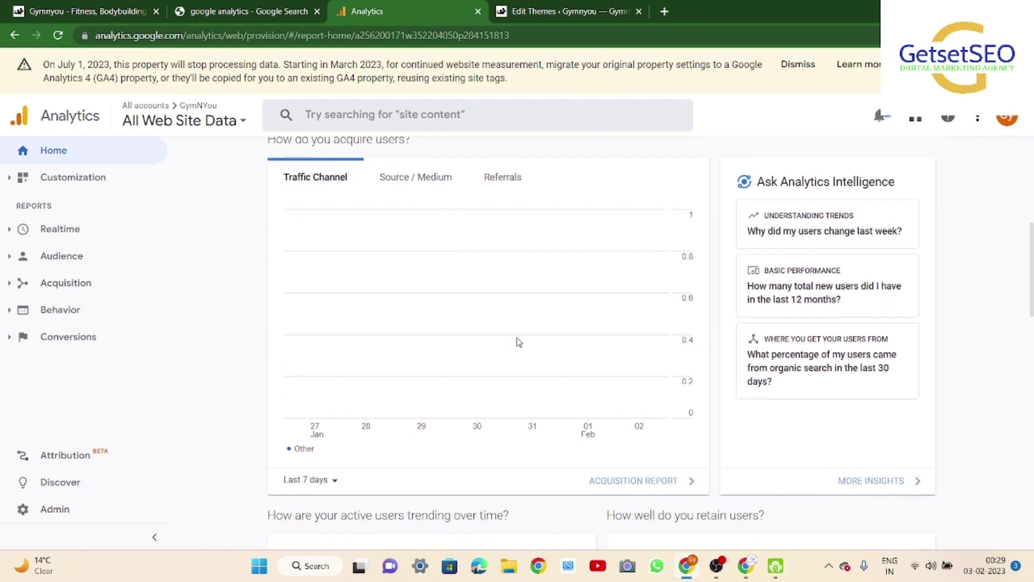
{"action": "scroll", "coordinate": [518, 342], "scroll_direction": "up", "scroll_amount": 10}
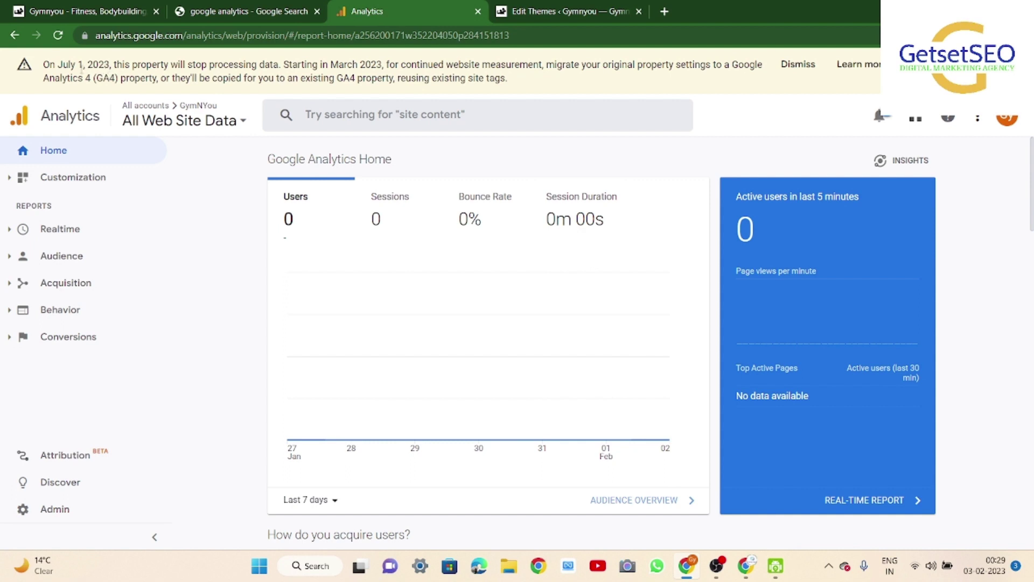
Step: Highlight "July 1, 2023," and "Starting in March 2023," in the notice about the Universal Analytics property
{"action": "left_click_drag", "start_coordinate": [58, 65], "coordinate": [99, 66]}
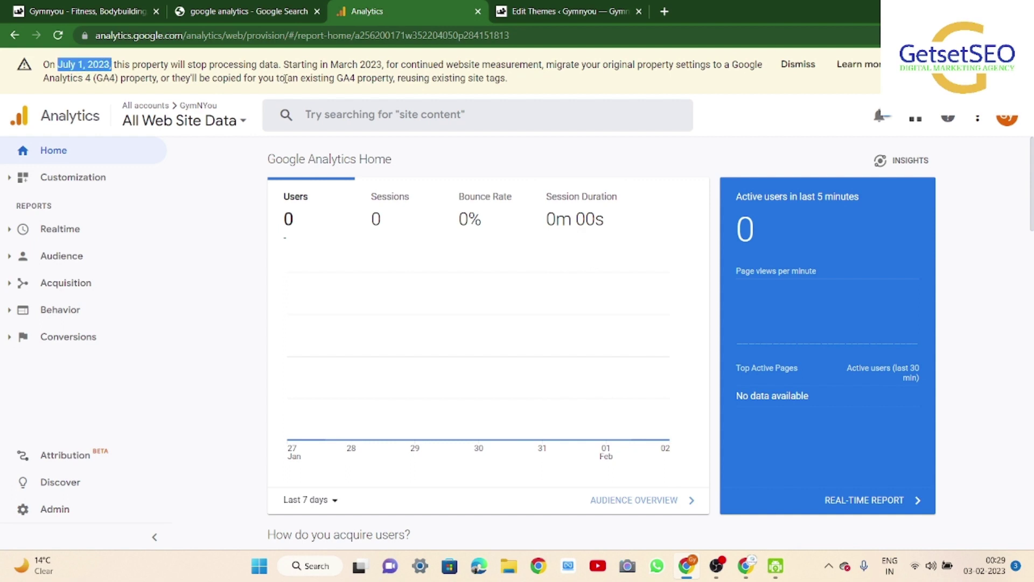
{"action": "left_click_drag", "start_coordinate": [284, 64], "coordinate": [384, 64]}
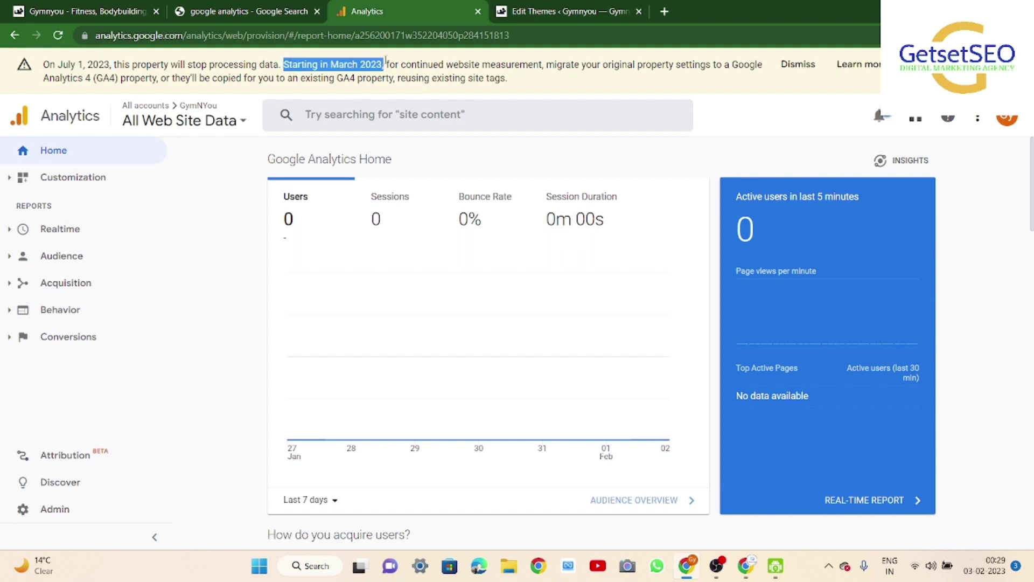